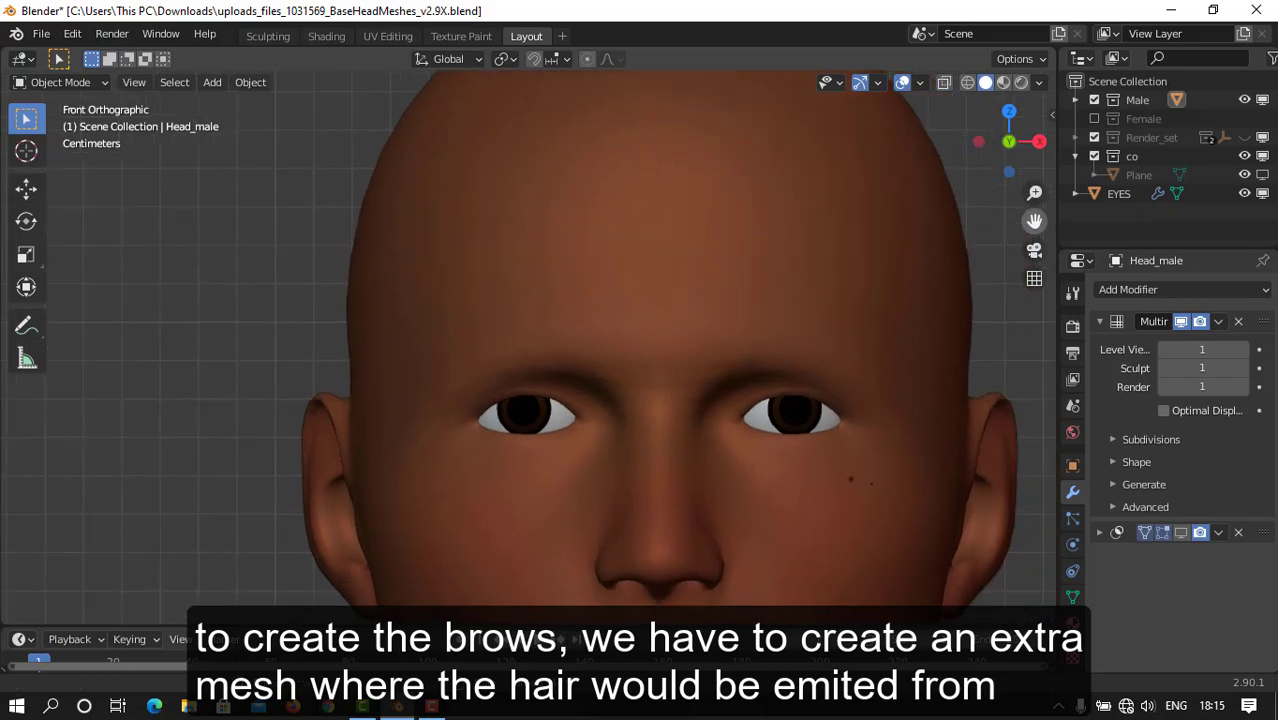
# Select the three brow faces above each eye on the male head mesh in face-select Edit Mode
pyautogui.click(756, 337)
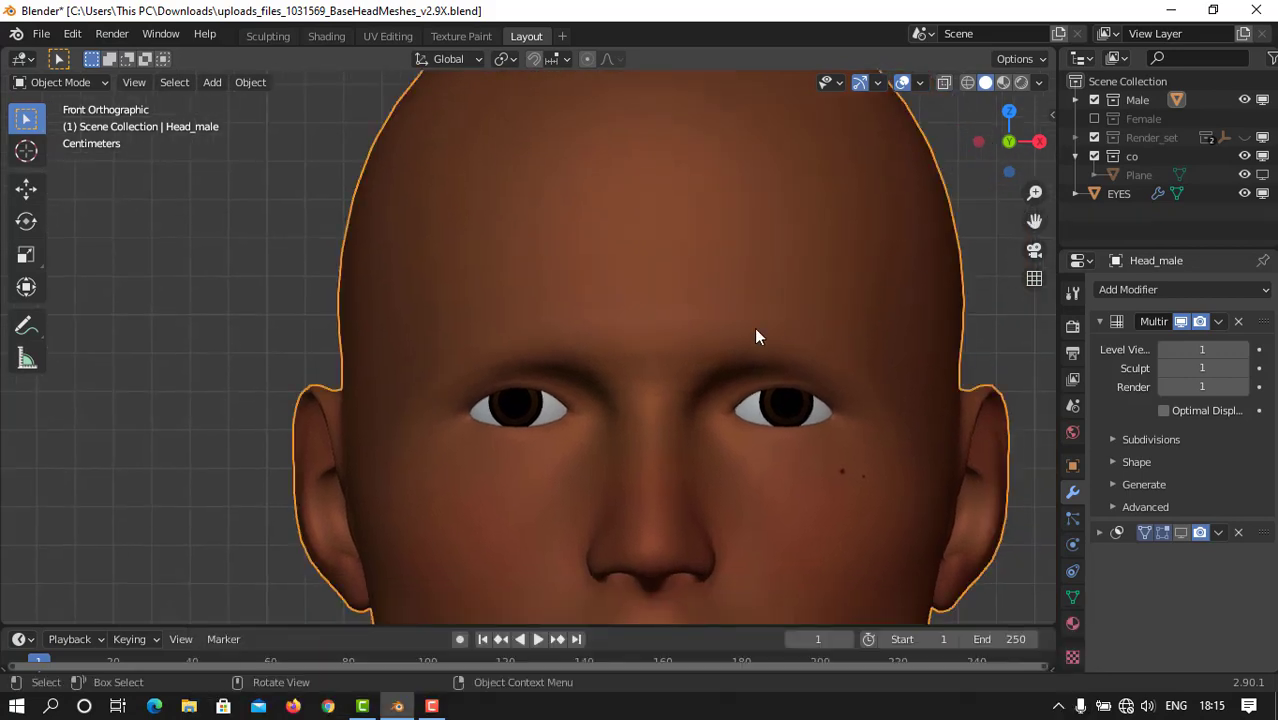
pyautogui.press('Tab')
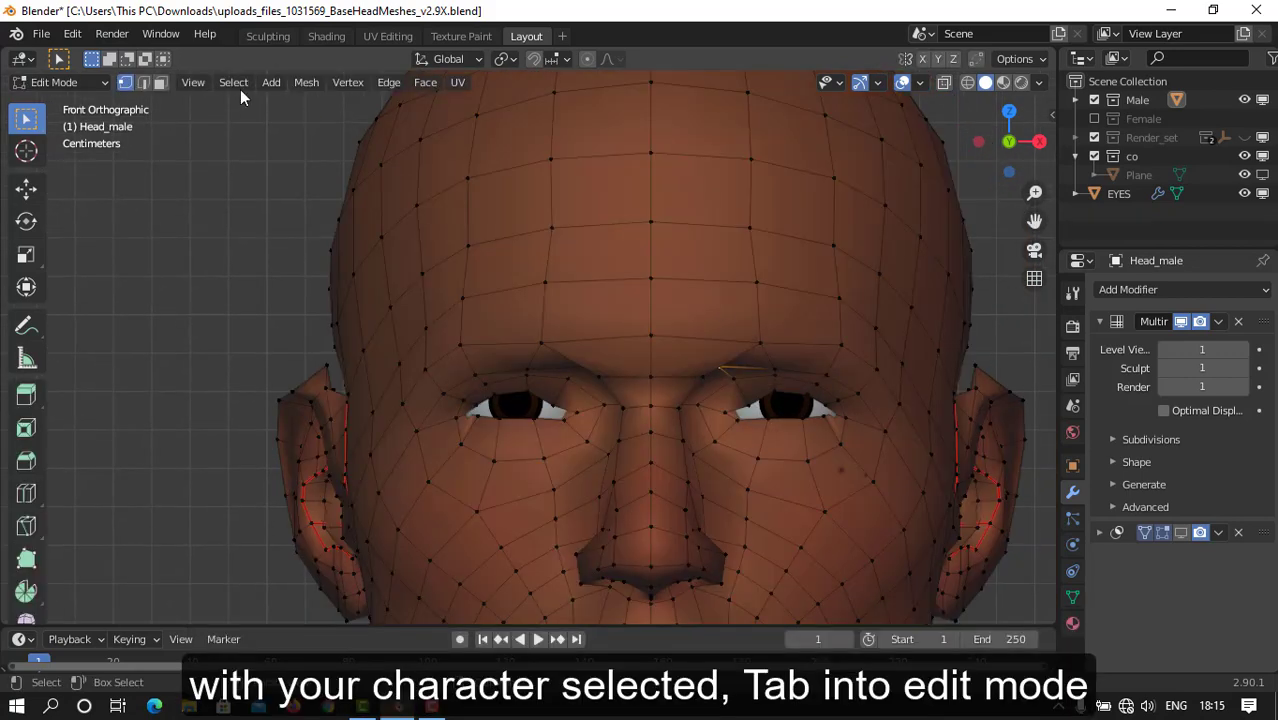
pyautogui.click(161, 81)
pyautogui.click(752, 352)
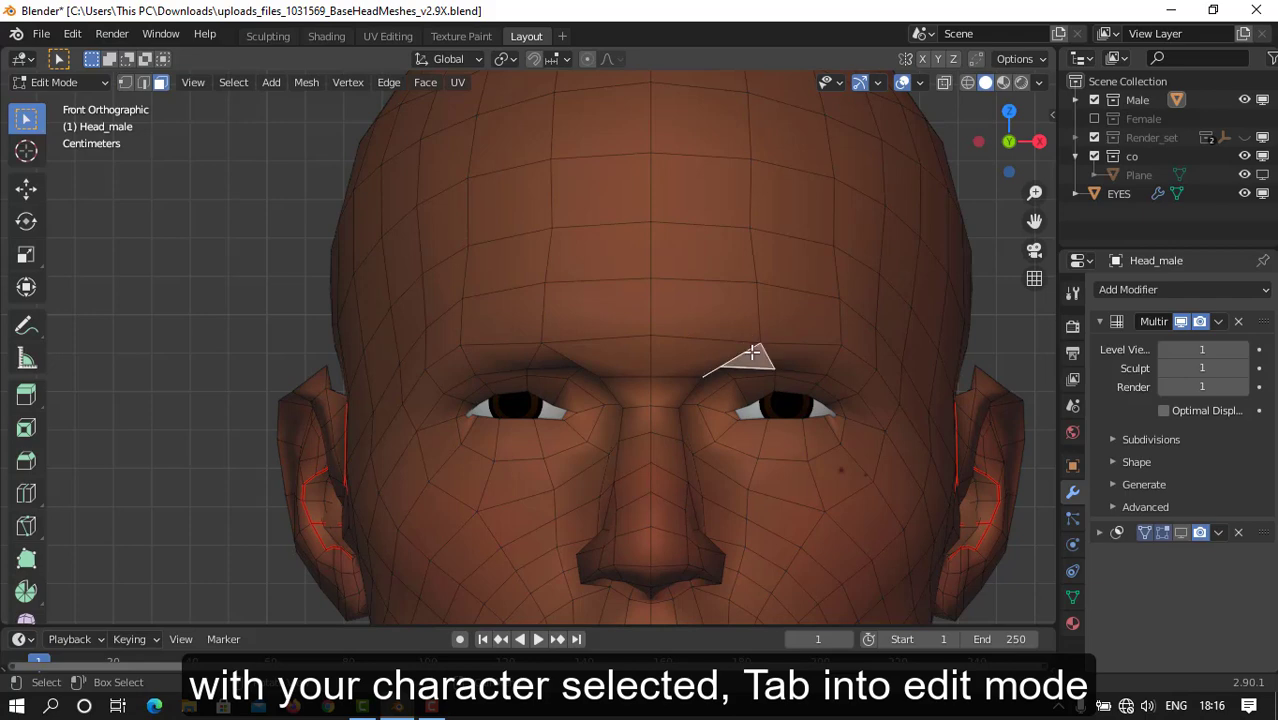
pyautogui.keyDown('shift'); pyautogui.click(804, 359); pyautogui.keyUp('shift')
pyautogui.keyDown('shift'); pyautogui.click(844, 370); pyautogui.keyUp('shift')
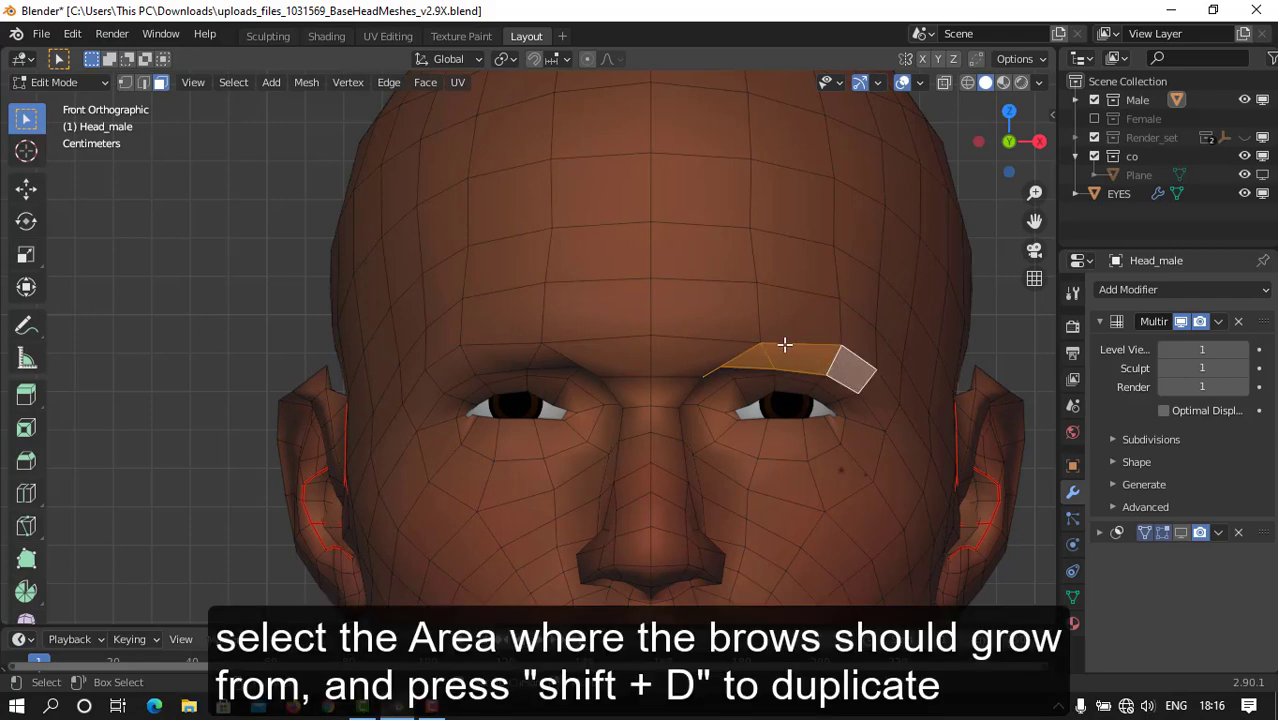
pyautogui.keyDown('shift'); pyautogui.click(552, 357); pyautogui.keyUp('shift')
pyautogui.keyDown('shift'); pyautogui.click(494, 354); pyautogui.keyUp('shift')
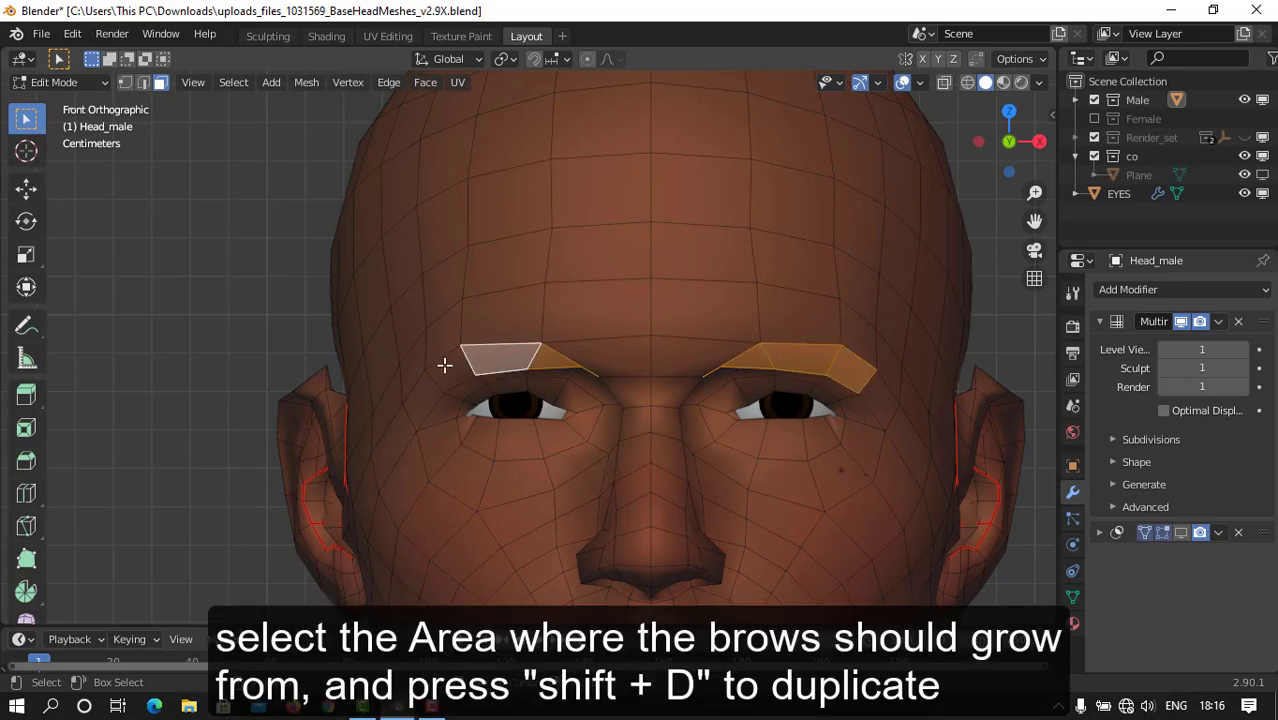
pyautogui.keyDown('shift'); pyautogui.click(444, 365); pyautogui.keyUp('shift')
# Duplicate the selected brow faces in place, separate them by selection into their own object, and select it in Object Mode
pyautogui.hotkey('shift', 'd')
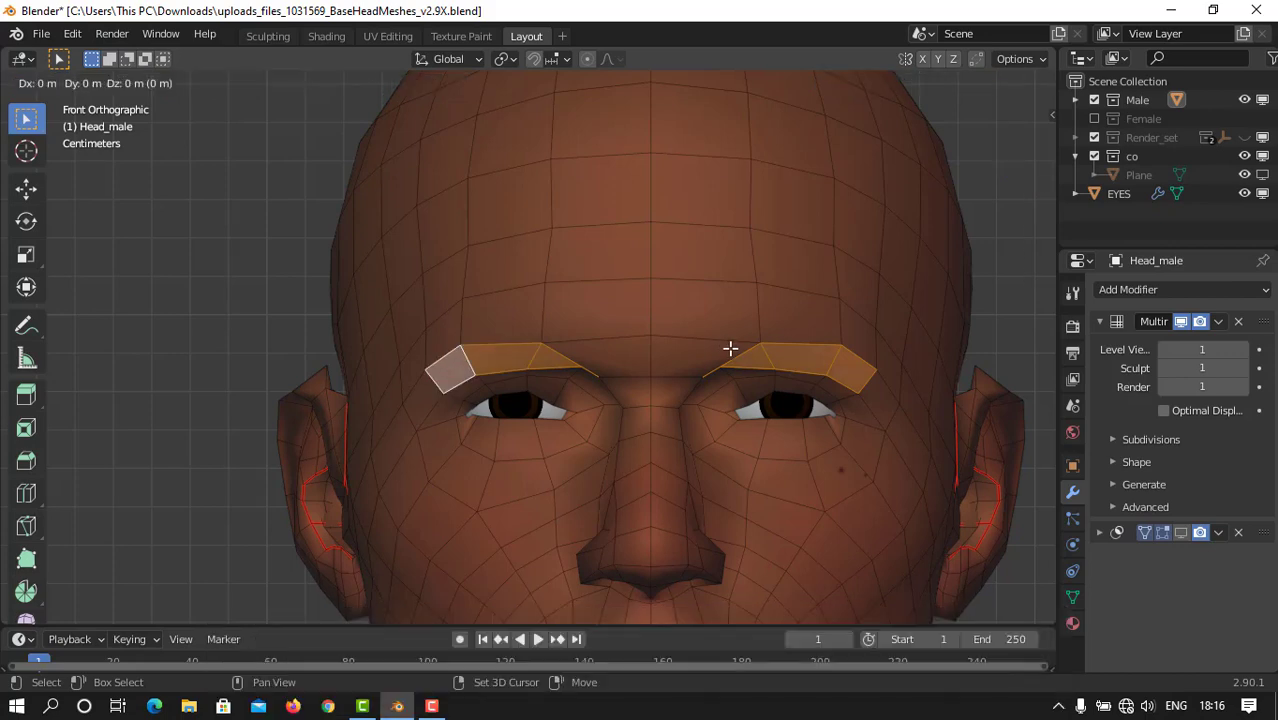
pyautogui.rightClick(727, 314)
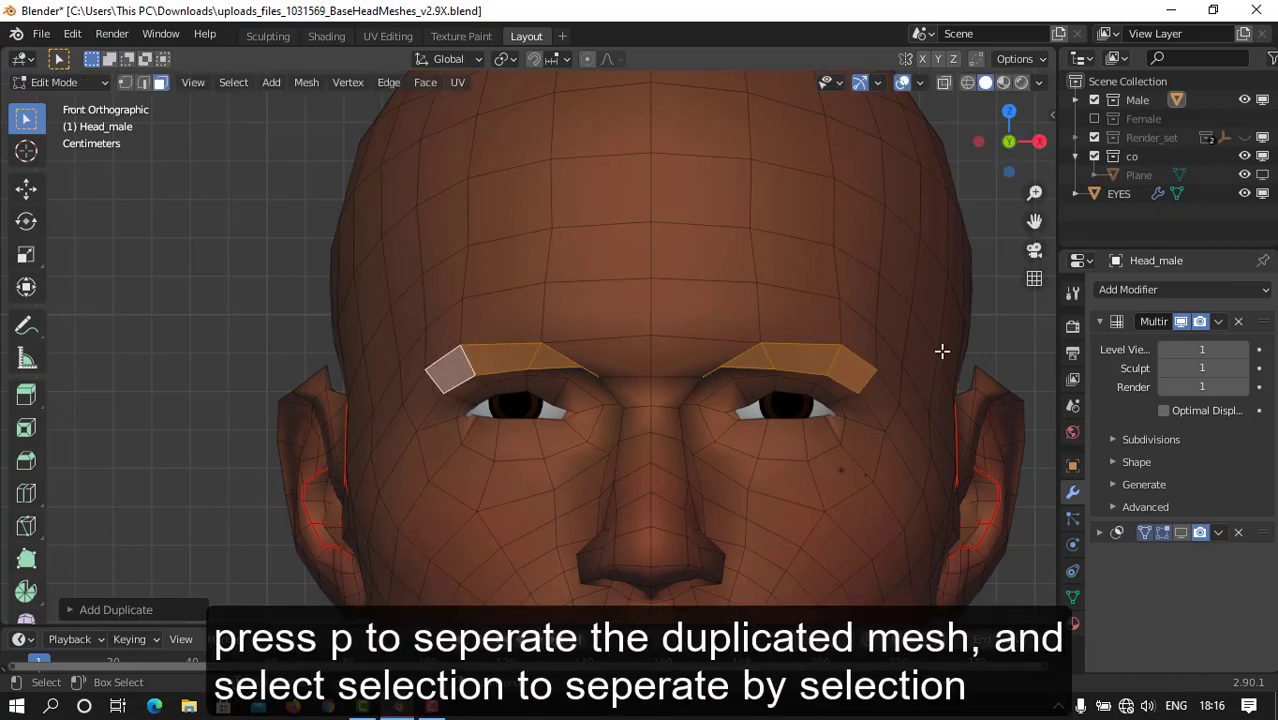
pyautogui.press('p')
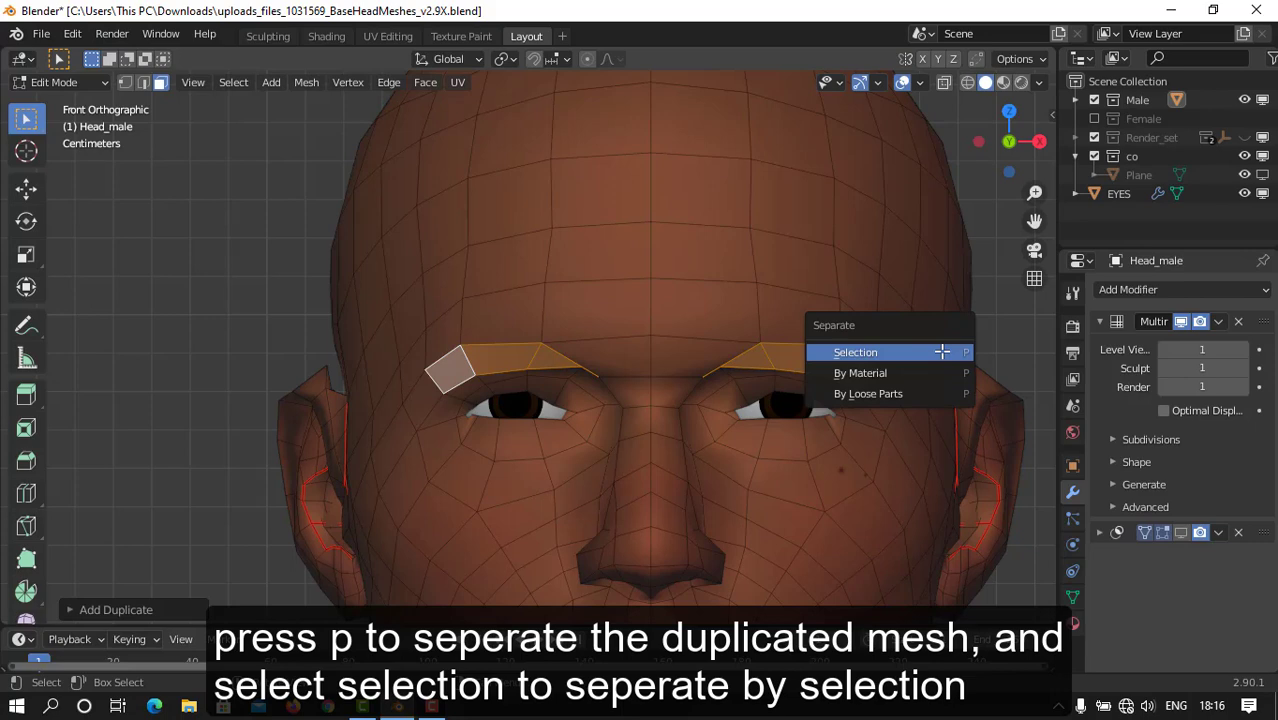
pyautogui.click(888, 352)
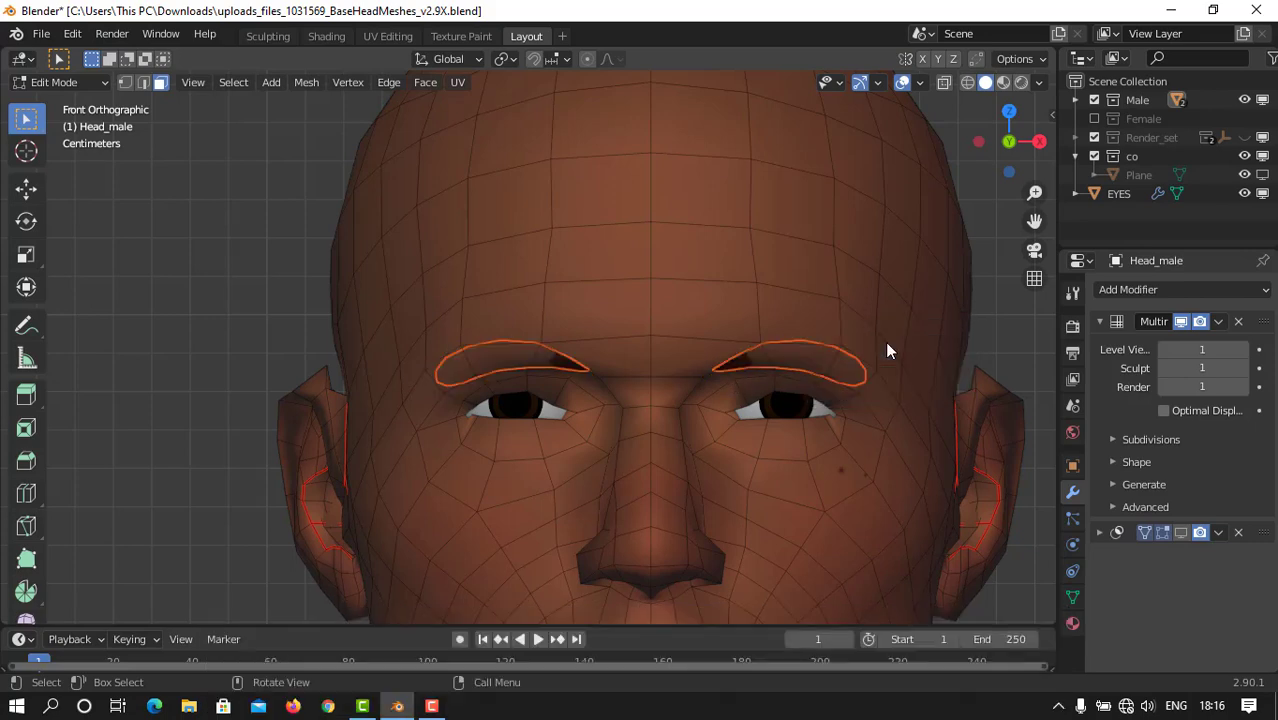
pyautogui.press('Tab')
pyautogui.click(812, 364)
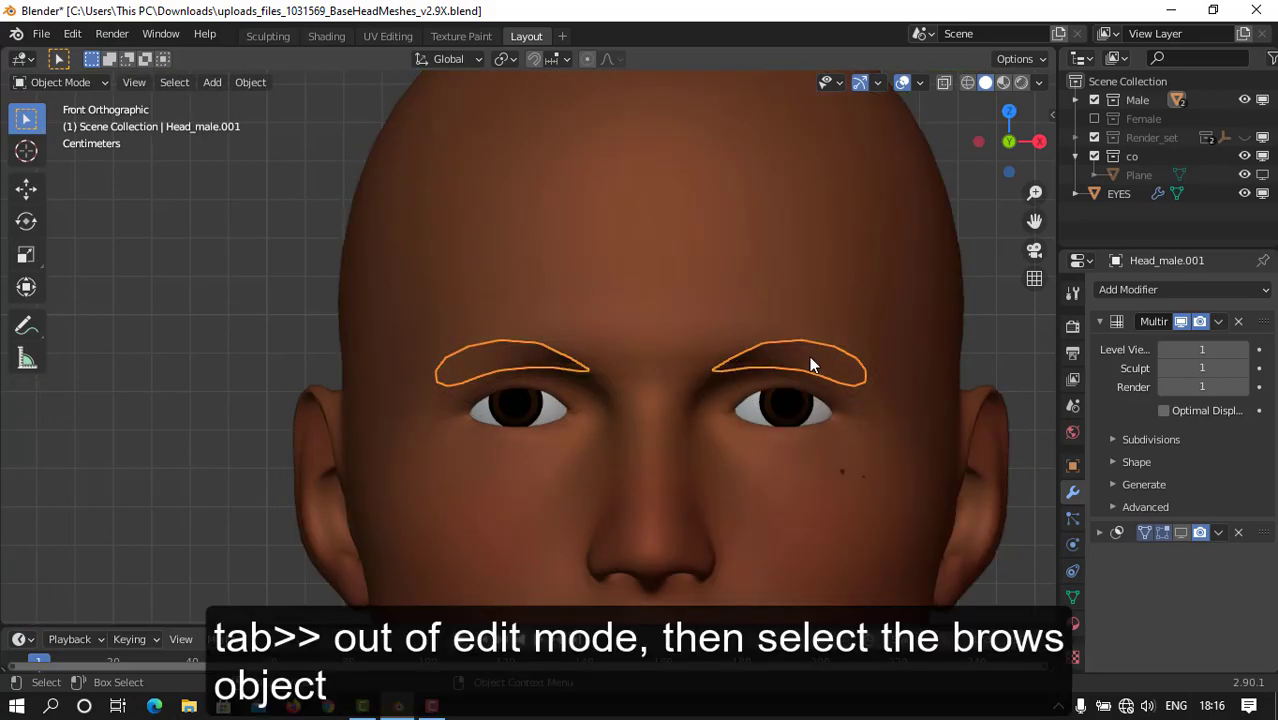
# Enter Edit Mode on the brow object and remove both modifiers inherited from the head
pyautogui.press('Tab')
pyautogui.moveTo(893, 303); pyautogui.dragTo(790, 385, button='middle')
pyautogui.click(1238, 321)
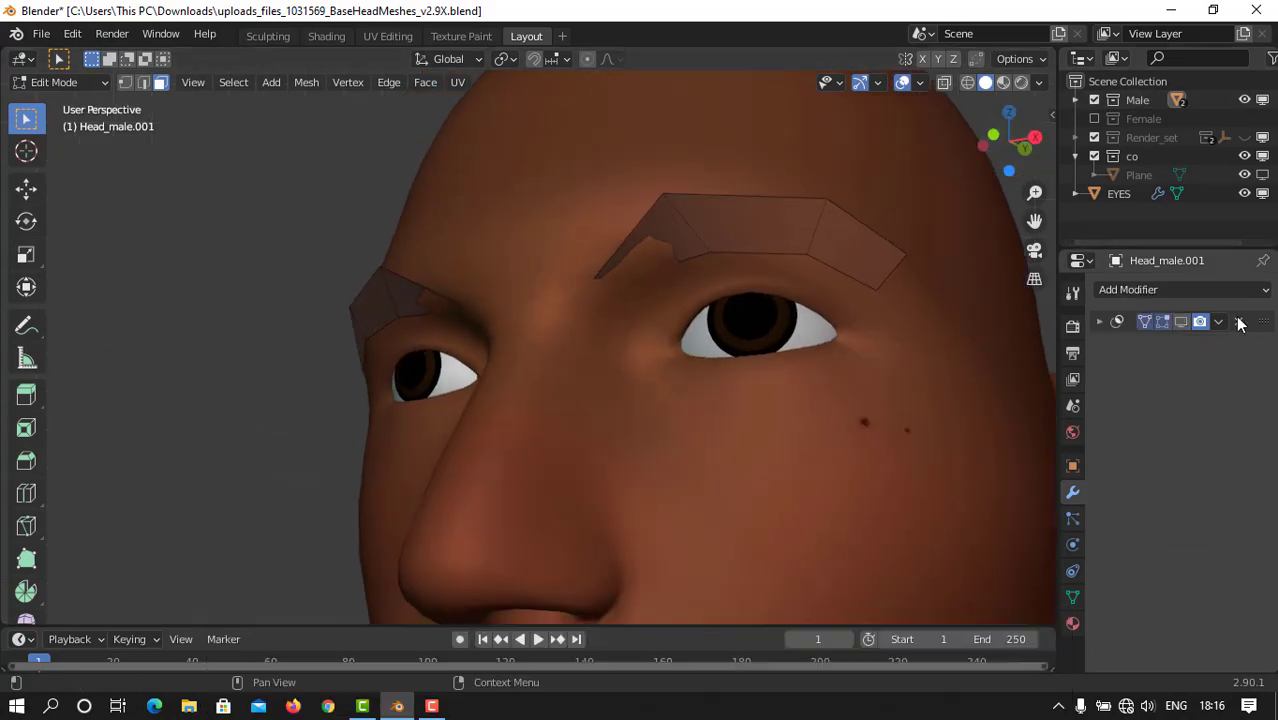
pyautogui.click(1238, 321)
# Add a Subdivision Surface modifier with 2 viewport levels and a Shrinkwrap modifier targeting the head to the brow mesh
pyautogui.click(1175, 290)
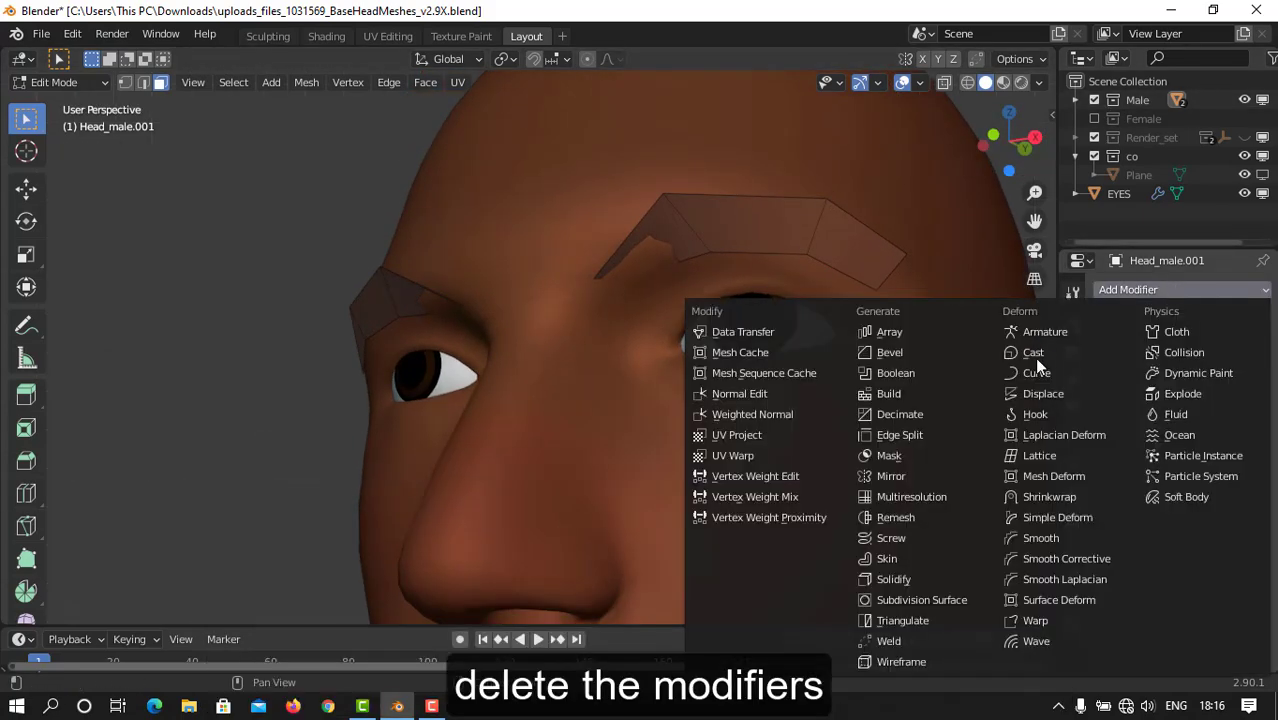
pyautogui.click(904, 600)
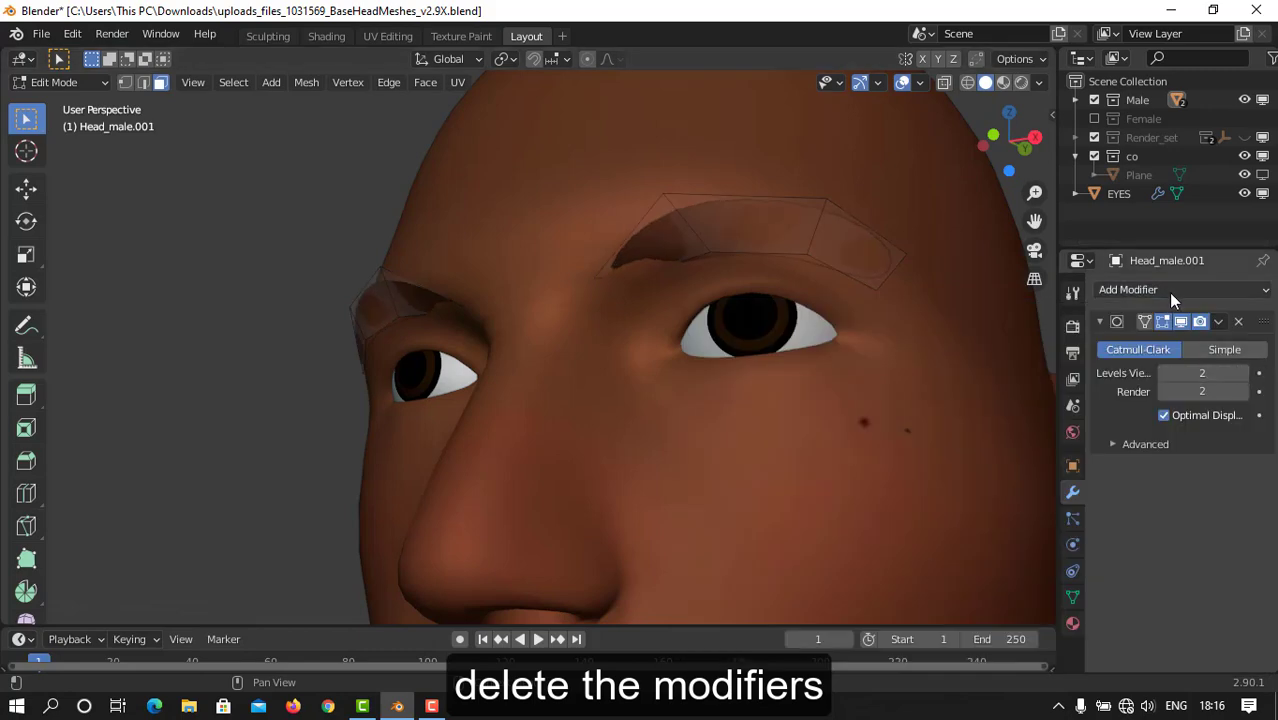
pyautogui.click(1168, 290)
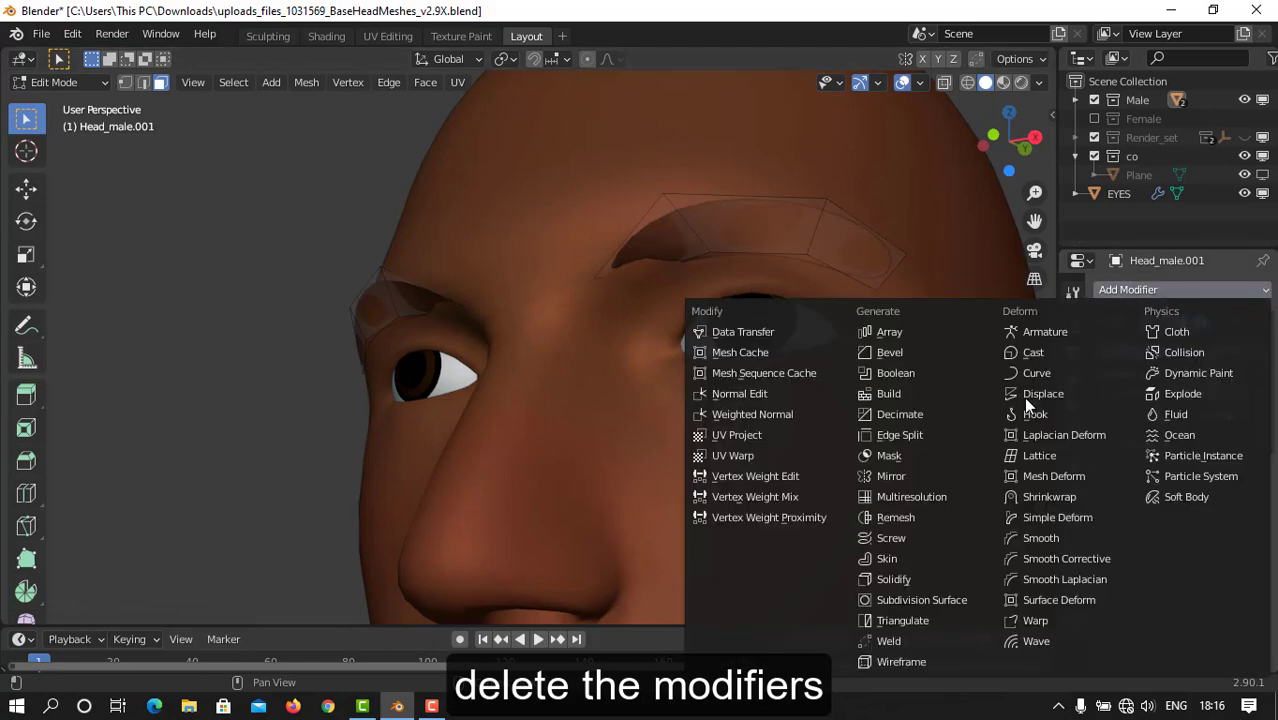
pyautogui.click(1049, 497)
pyautogui.click(1240, 544)
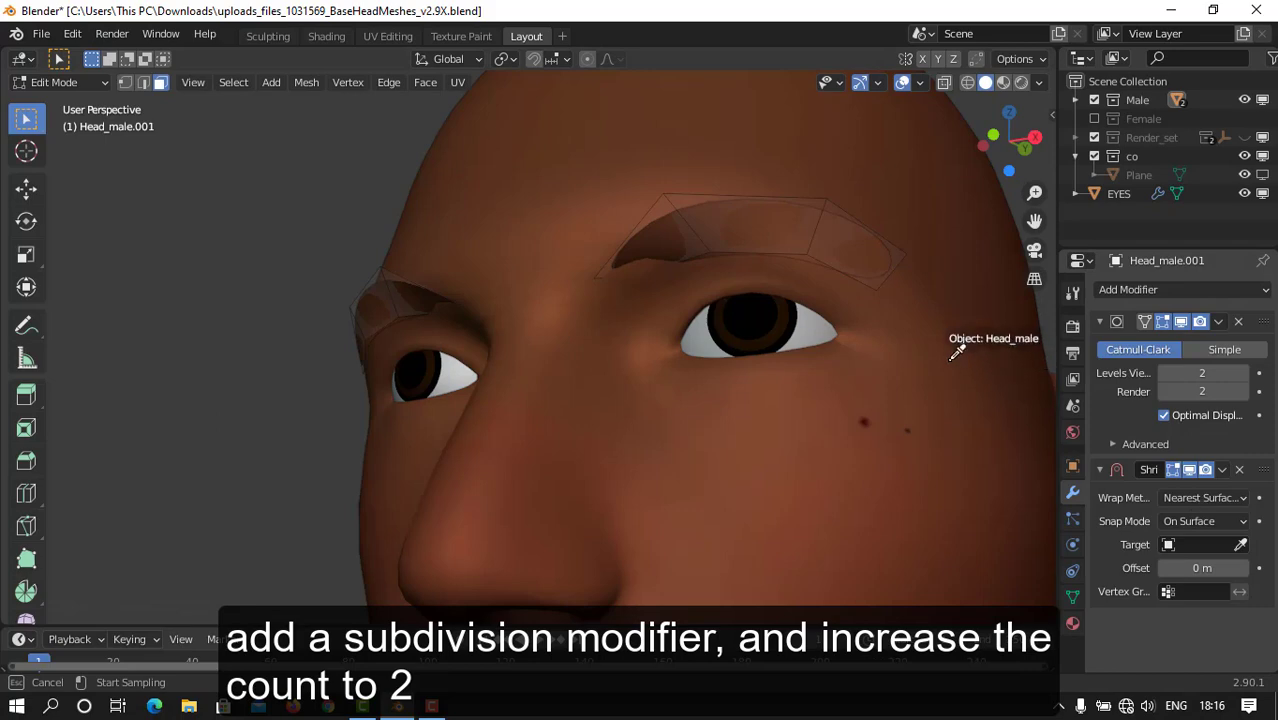
pyautogui.click(827, 251)
# In front view, move the outer and upper vertices of the brow above the character's left eye inward to start an eyebrow shape
pyautogui.press('KP_1')
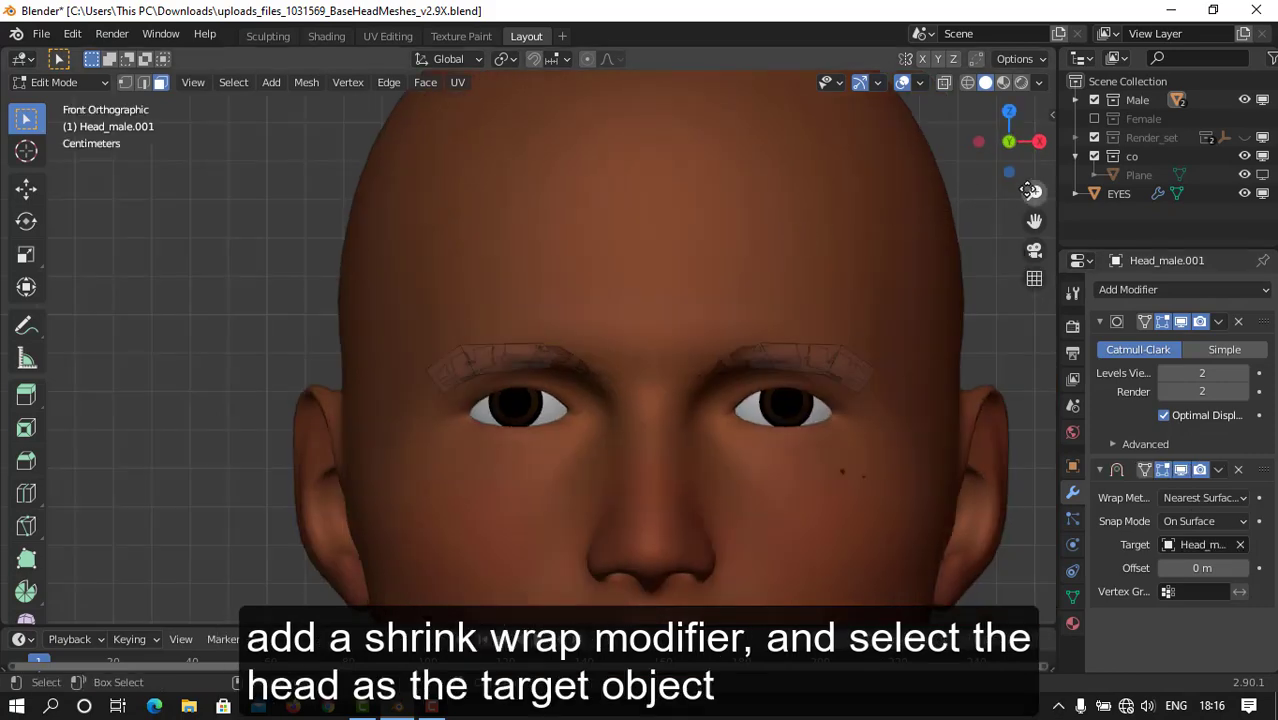
pyautogui.moveTo(1034, 192); pyautogui.dragTo(819, 148)
pyautogui.click(128, 81)
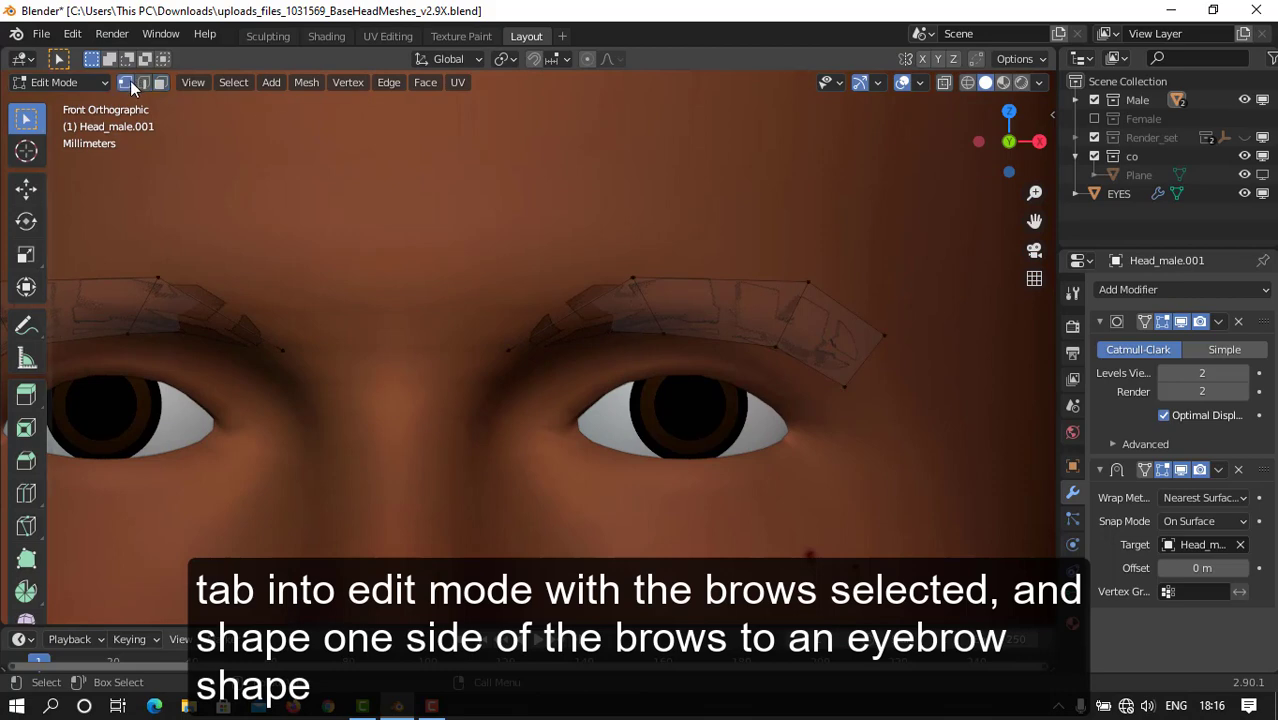
pyautogui.press('g')
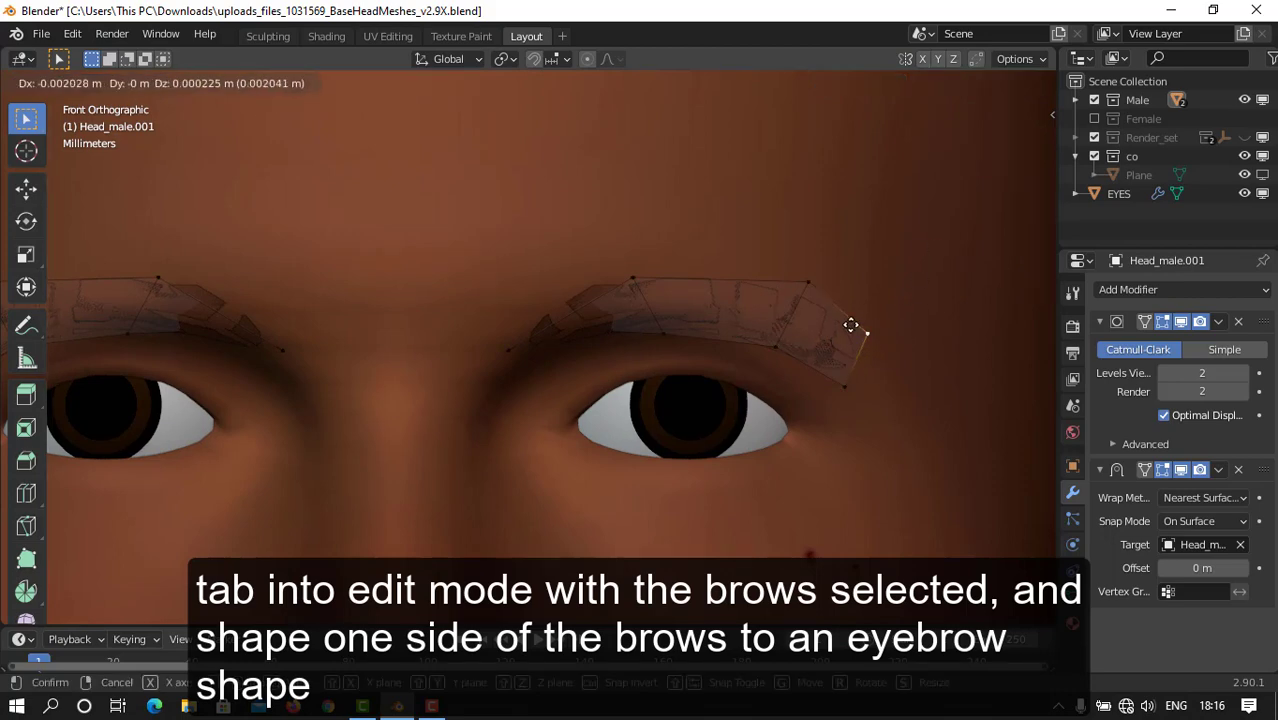
pyautogui.click(807, 328)
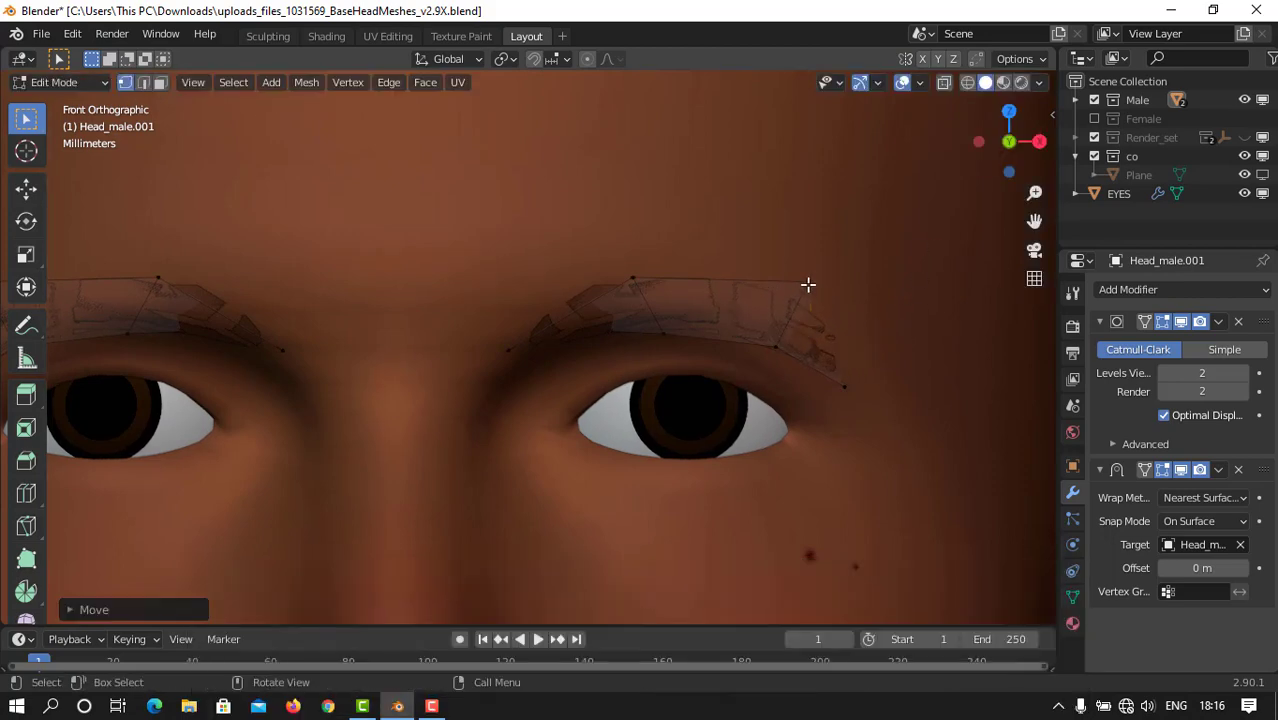
pyautogui.click(805, 282)
pyautogui.press('g')
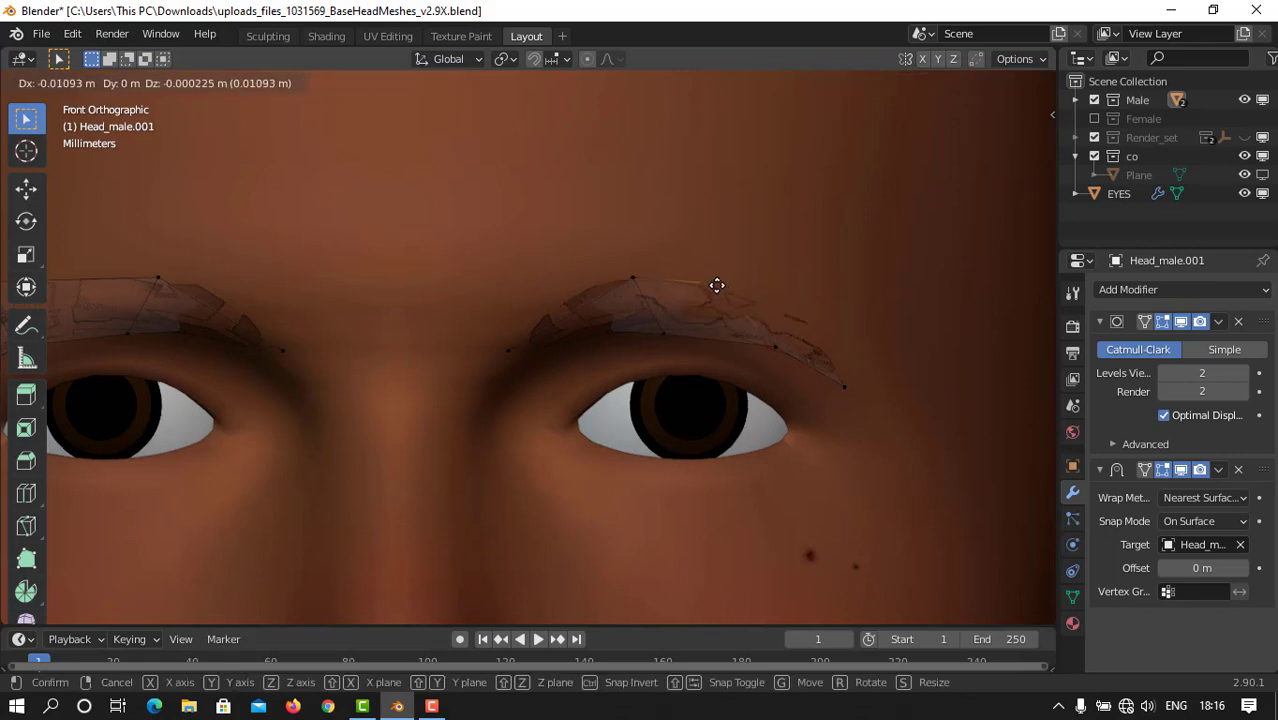
pyautogui.click(719, 285)
# Show the Shrinkwrap result on the edit cage and enable snapping to Face
pyautogui.click(1146, 470)
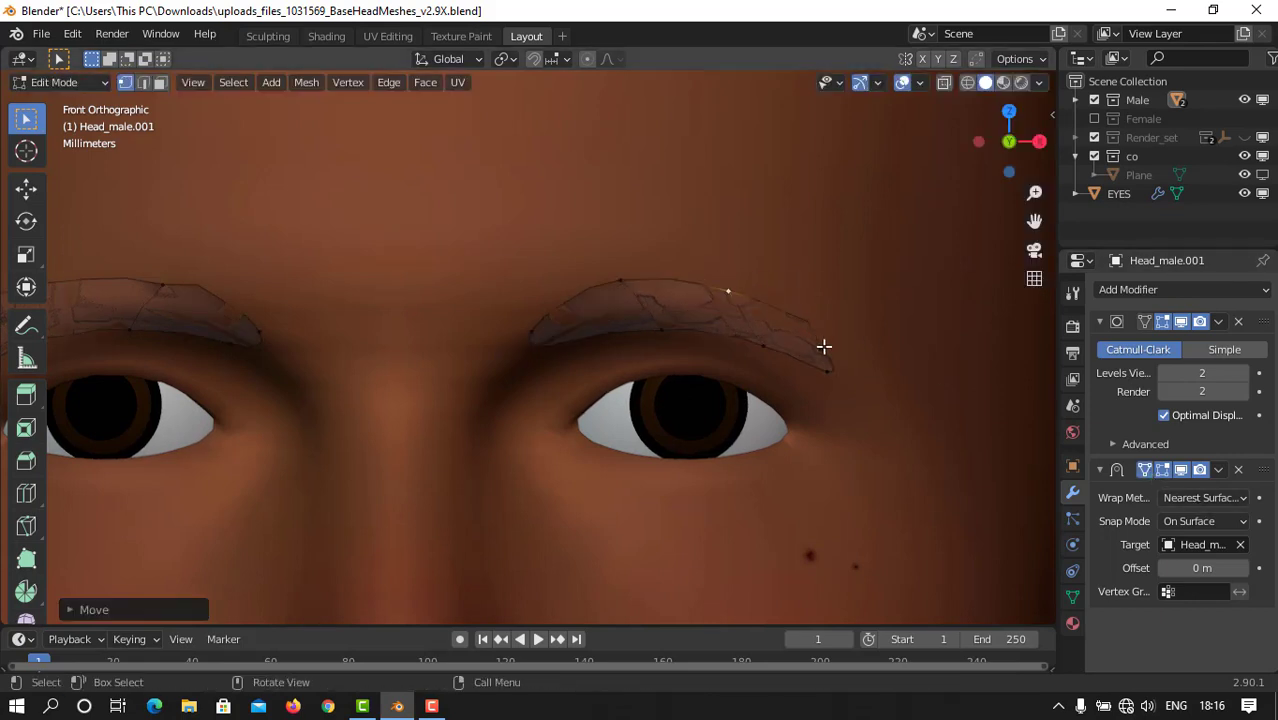
pyautogui.click(560, 59)
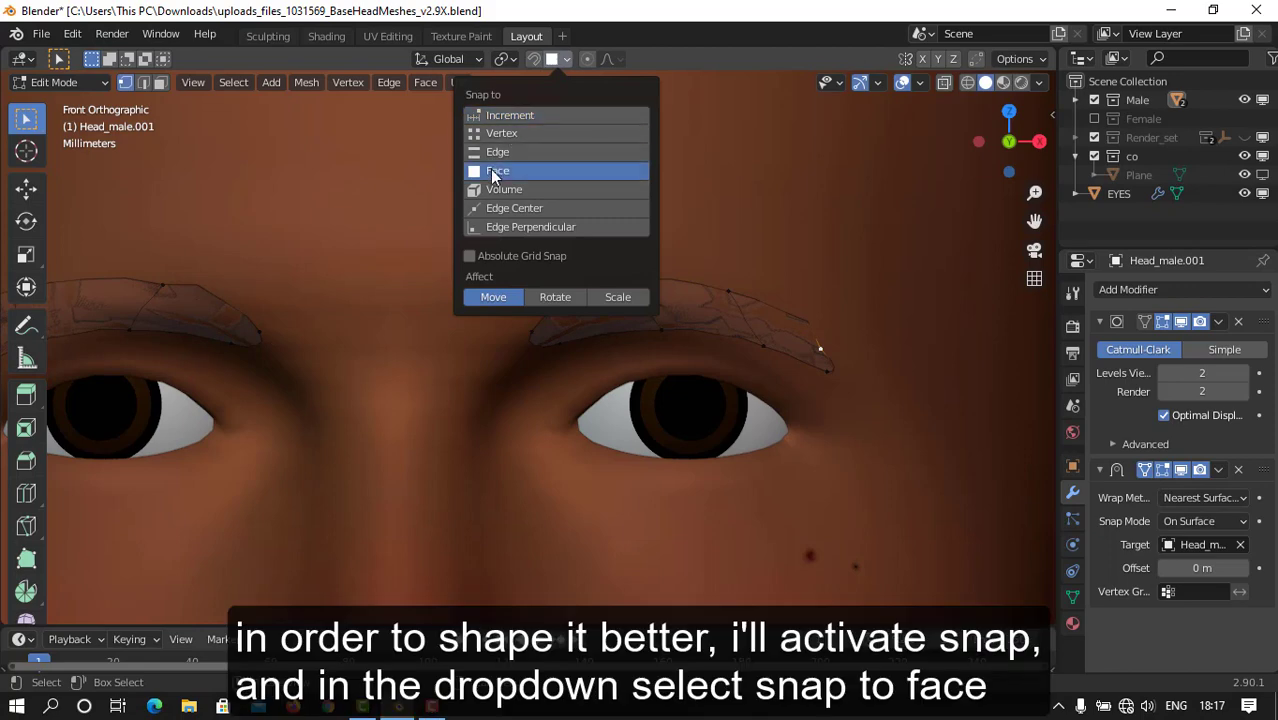
pyautogui.click(500, 168)
# Shape the brow above the character's left eye by moving its outer, inner-end and lower-edge vertices along the head surface
pyautogui.press('g')
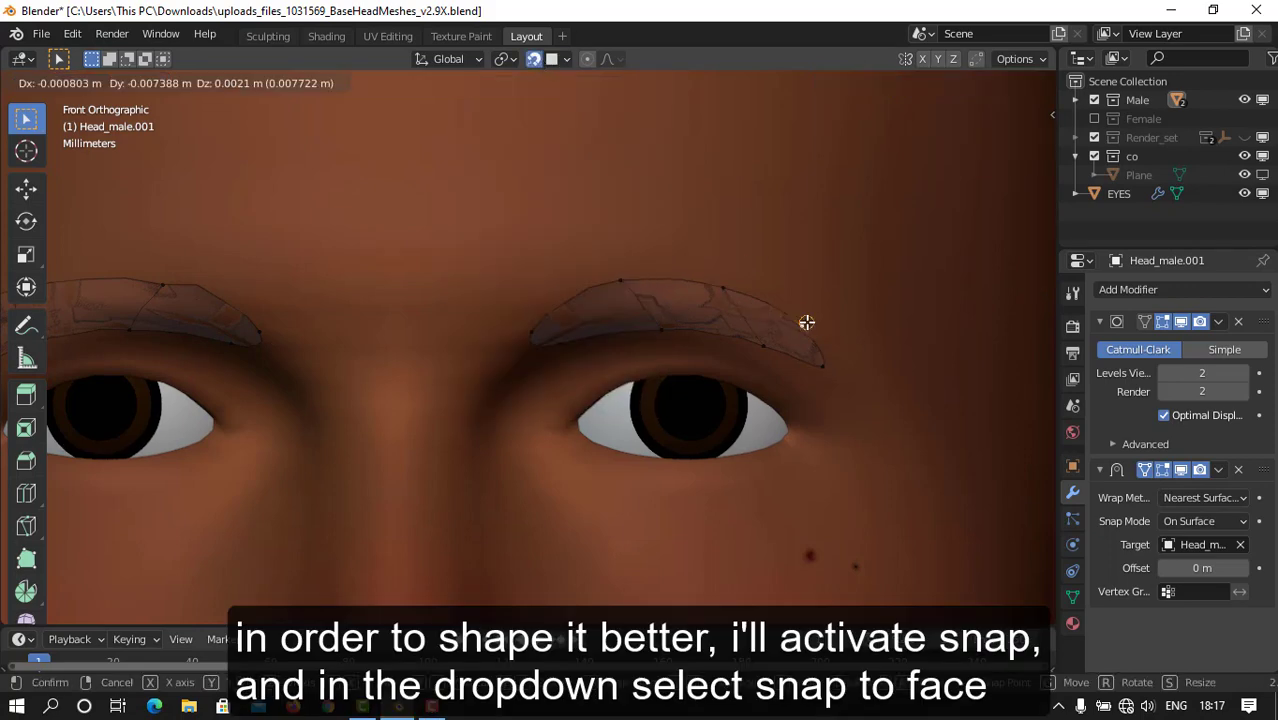
pyautogui.click(783, 322)
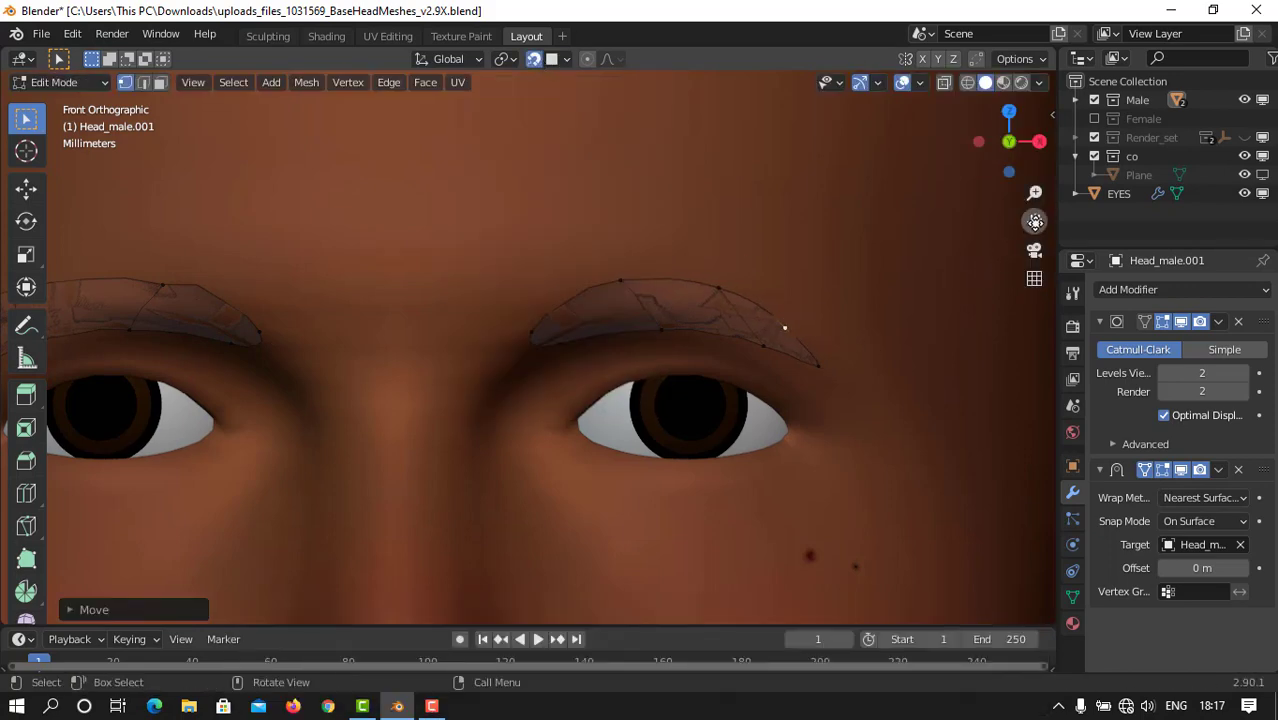
pyautogui.keyDown('shift'); pyautogui.moveTo(785, 322); pyautogui.dragTo(922, 345, button='middle'); pyautogui.keyUp('shift')
pyautogui.click(675, 344)
pyautogui.press('g')
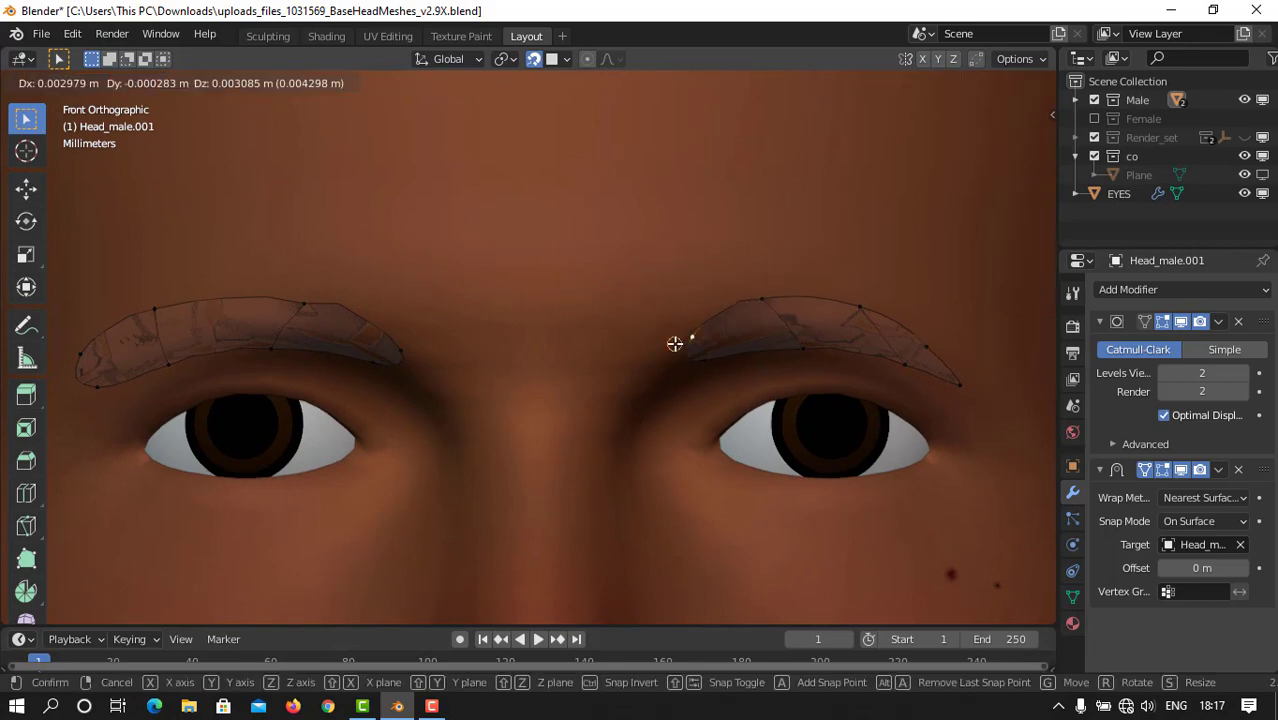
pyautogui.click(635, 326)
pyautogui.click(694, 357)
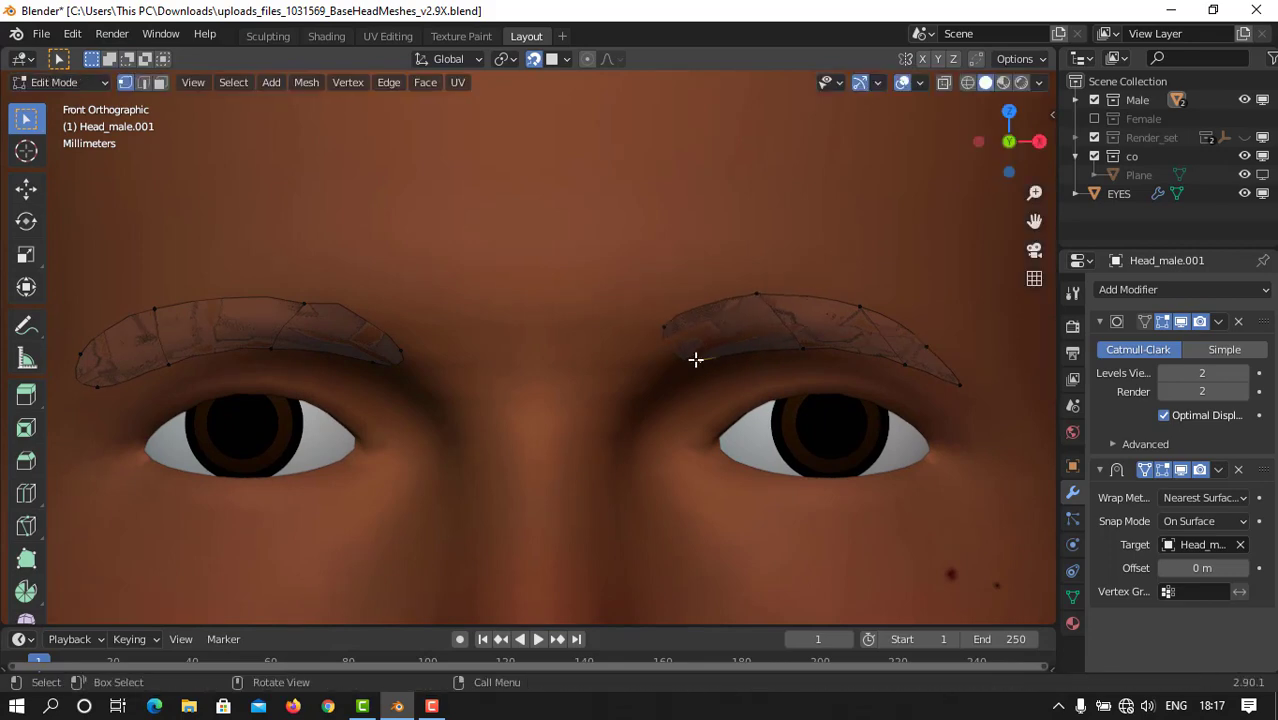
pyautogui.press('g')
pyautogui.click(678, 365)
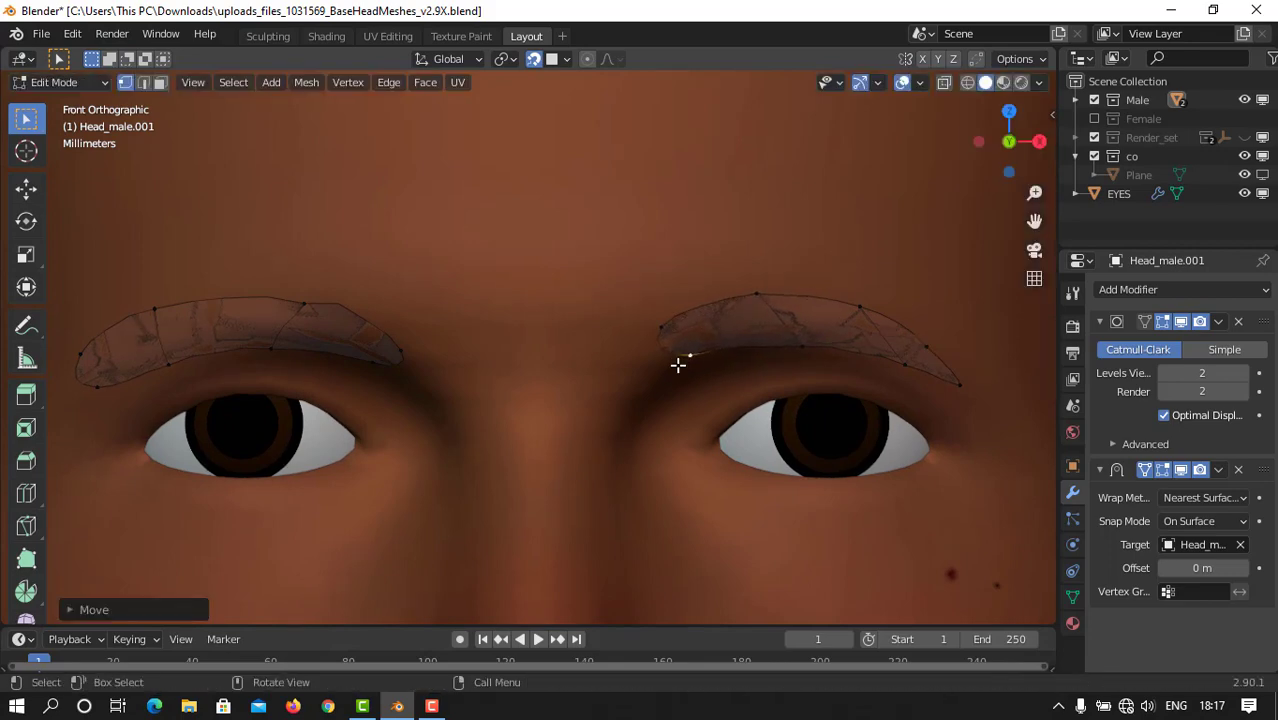
pyautogui.click(813, 346)
pyautogui.press('g')
pyautogui.click(782, 336)
# Symmetrize the whole brow mesh with the direction set to +X to -X
pyautogui.press('a')
pyautogui.click(307, 83)
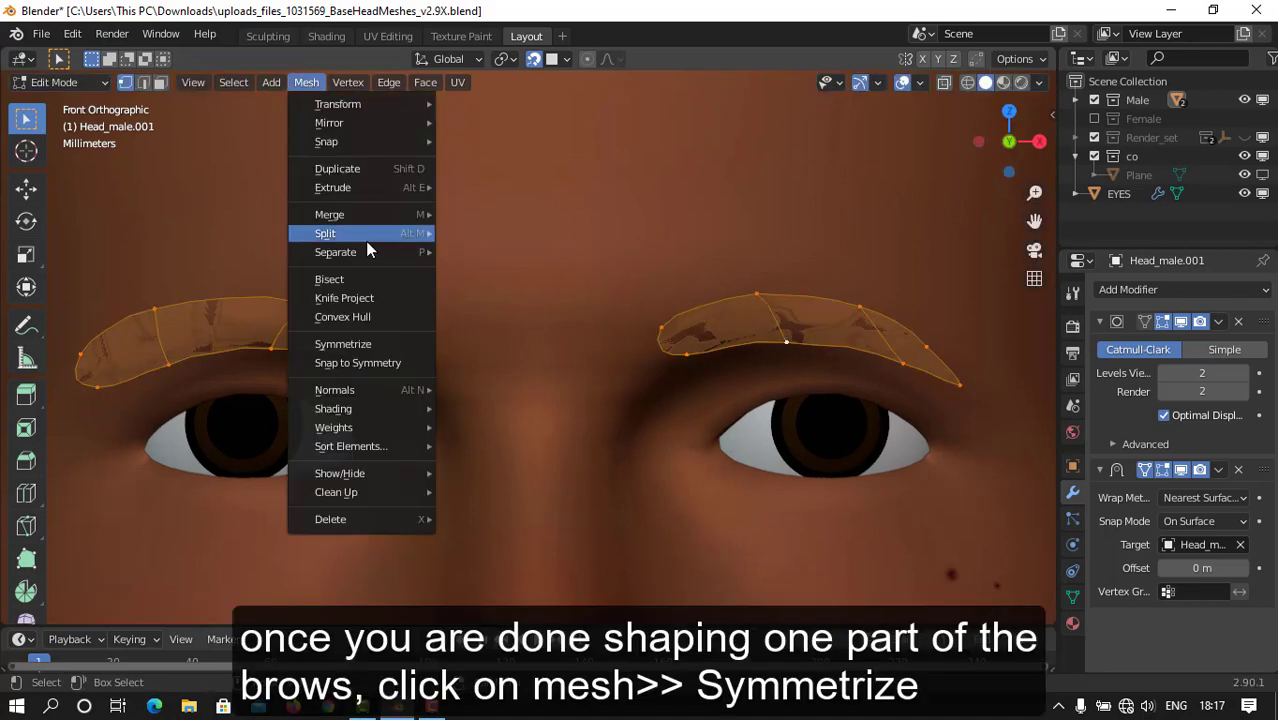
pyautogui.click(355, 344)
pyautogui.click(84, 612)
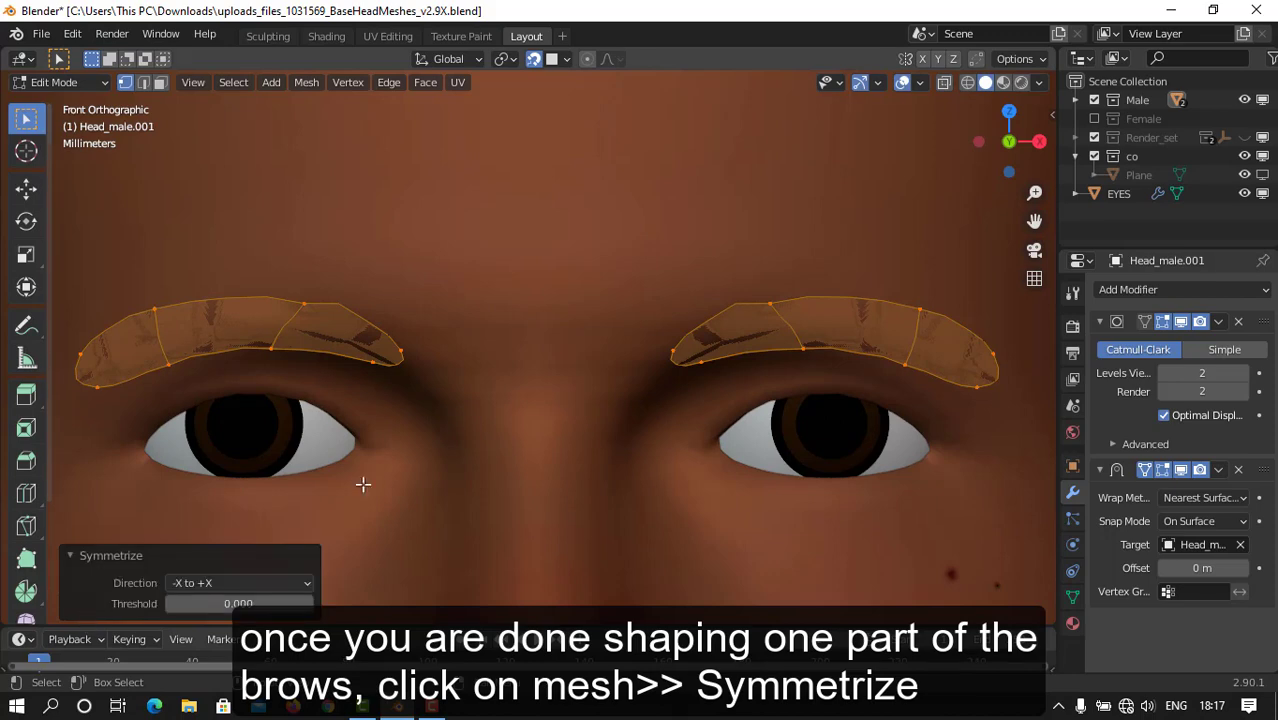
pyautogui.click(238, 583)
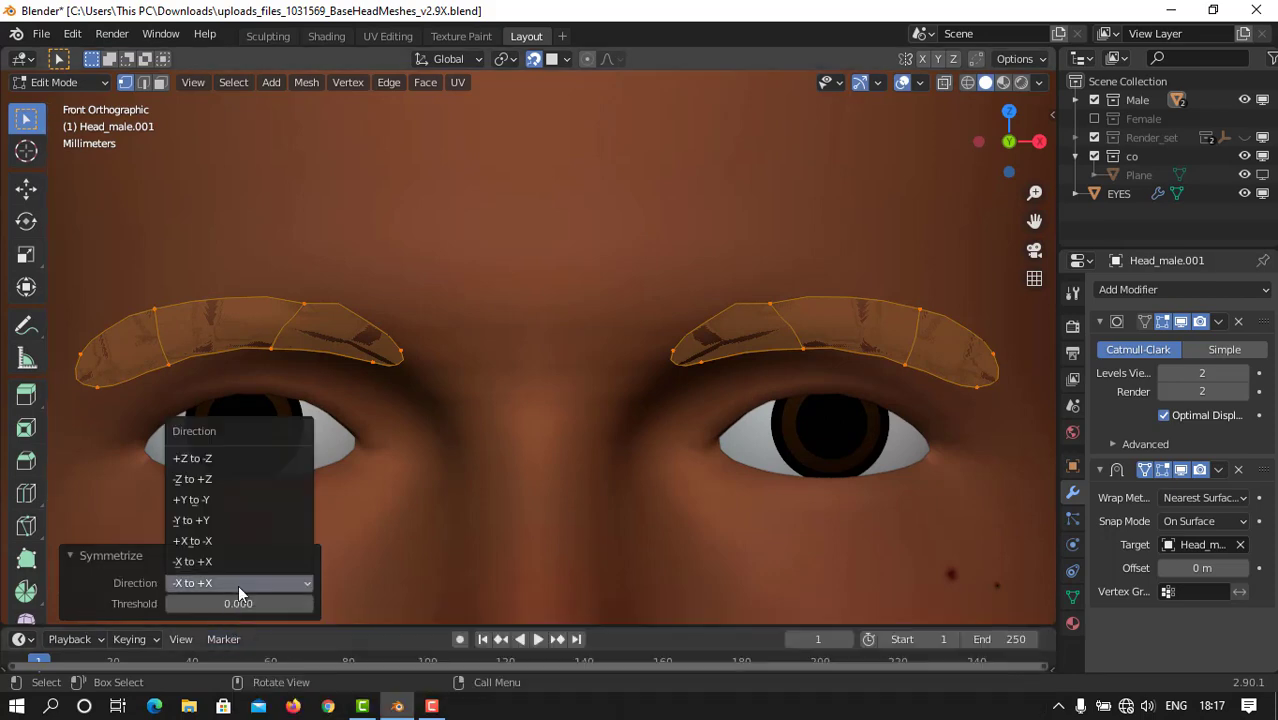
pyautogui.click(214, 542)
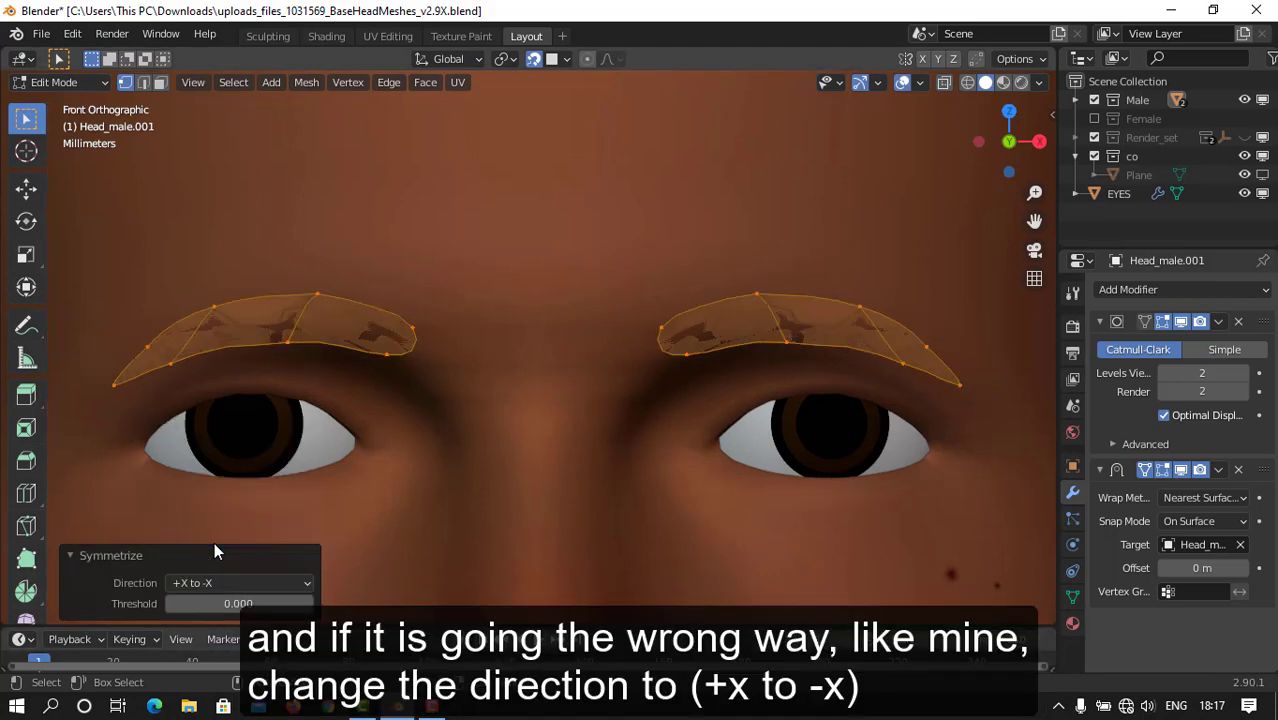
# Return to Object Mode and apply the Subdivision Surface and Shrinkwrap modifiers on the brow object
pyautogui.moveTo(1035, 192); pyautogui.dragTo(1035, 297)
pyautogui.press('Tab')
pyautogui.click(1218, 321)
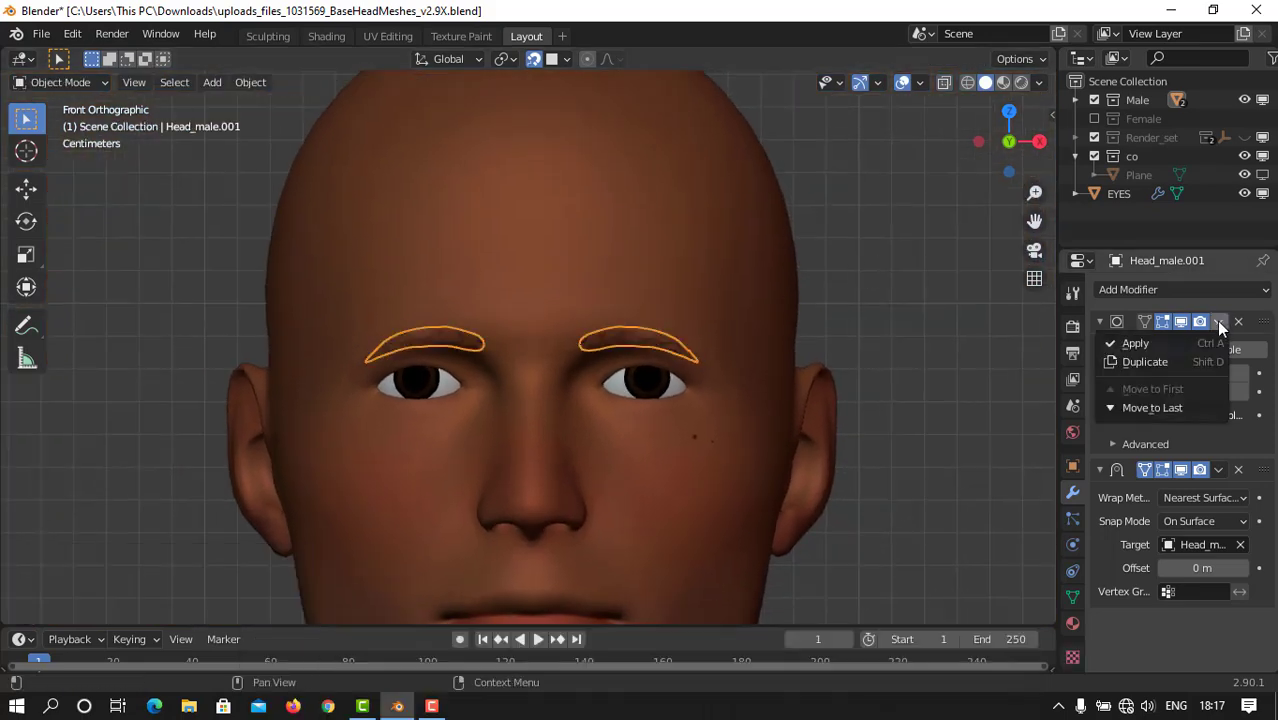
pyautogui.click(1193, 345)
pyautogui.click(1218, 321)
pyautogui.click(1192, 340)
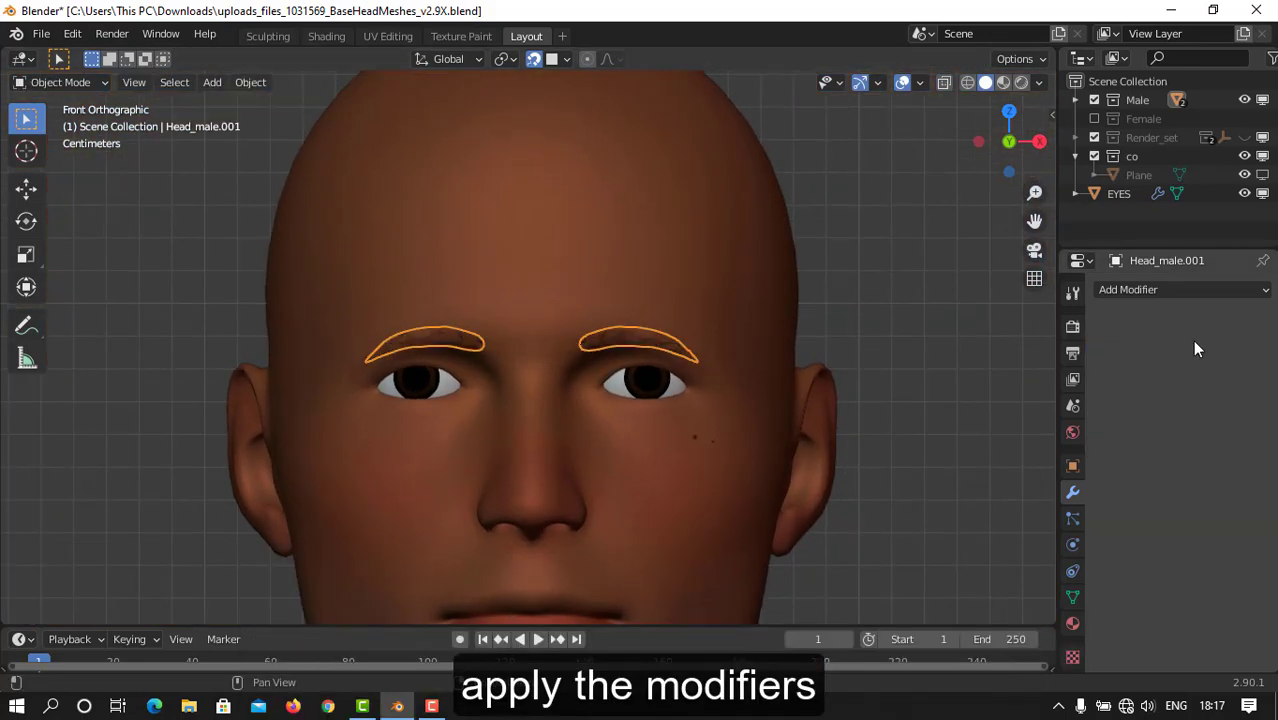
# Remove the skin material slot from the brow object
pyautogui.click(1073, 623)
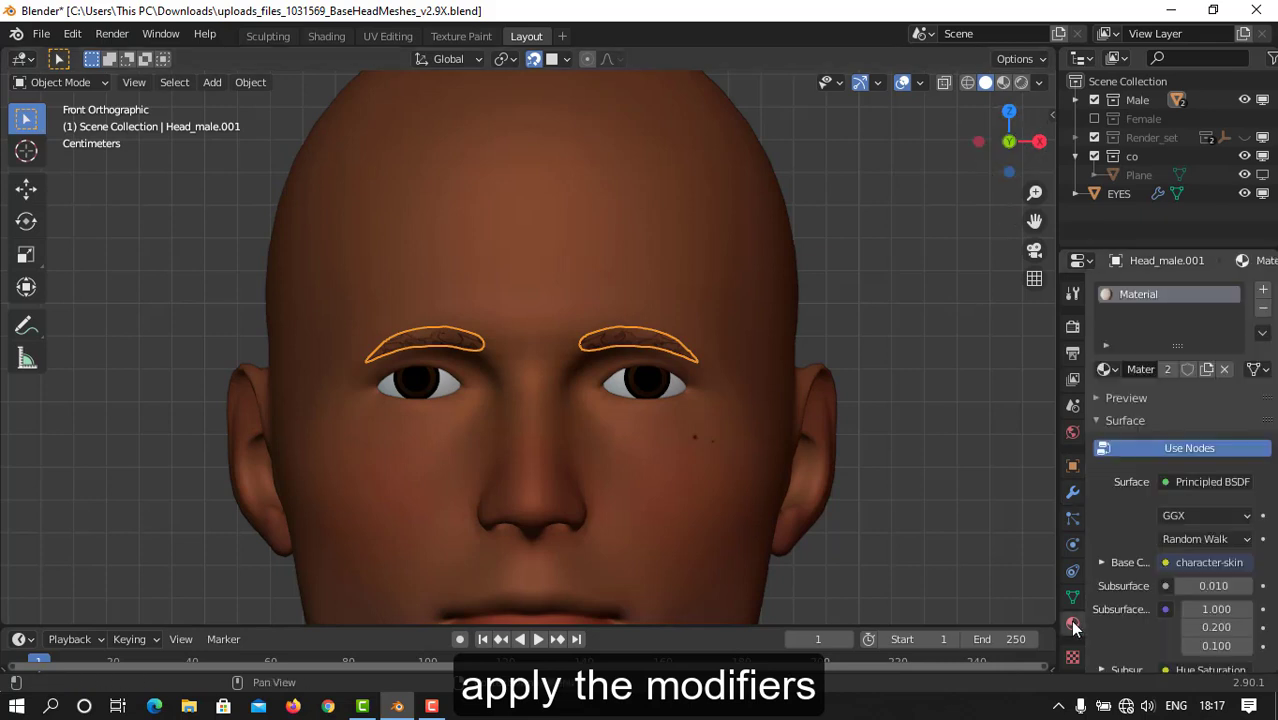
pyautogui.click(1263, 309)
pyautogui.moveTo(1010, 140); pyautogui.dragTo(1010, 125)
pyautogui.press('KP_1')
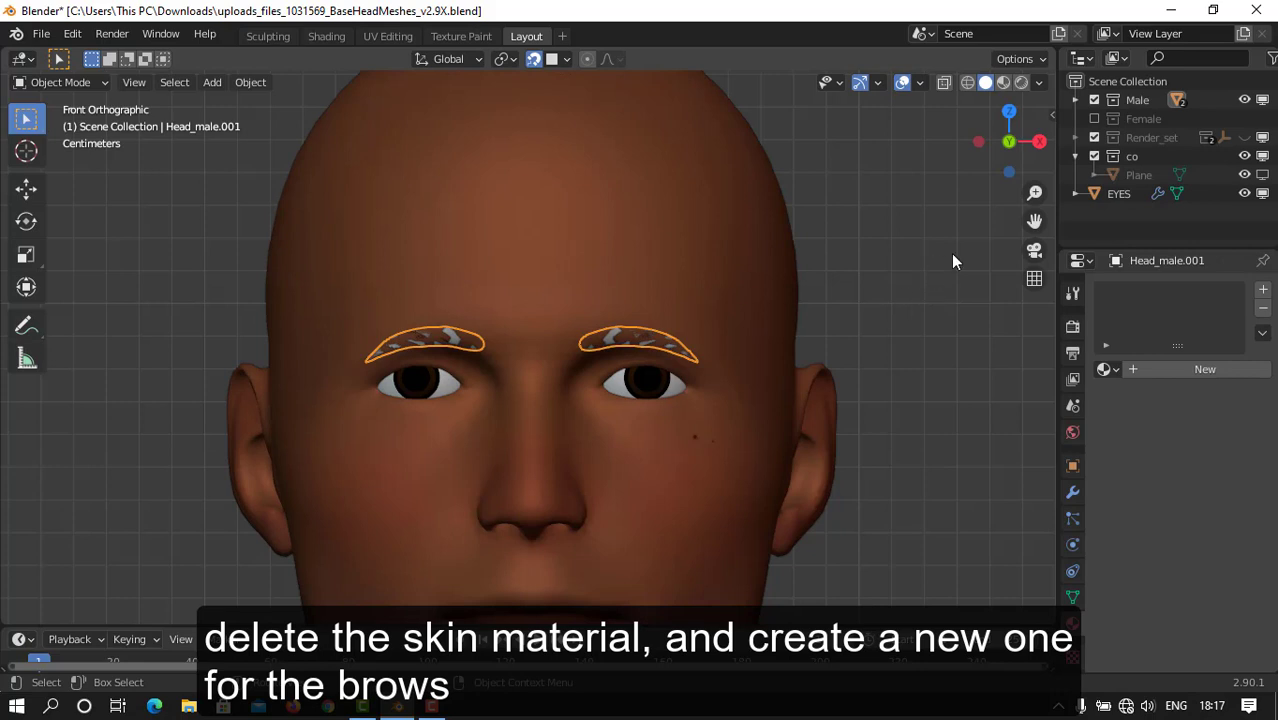
# Add a particle system of type Hair to the brow object and set the hair number to 200
pyautogui.moveTo(1034, 221); pyautogui.dragTo(1162, 133)
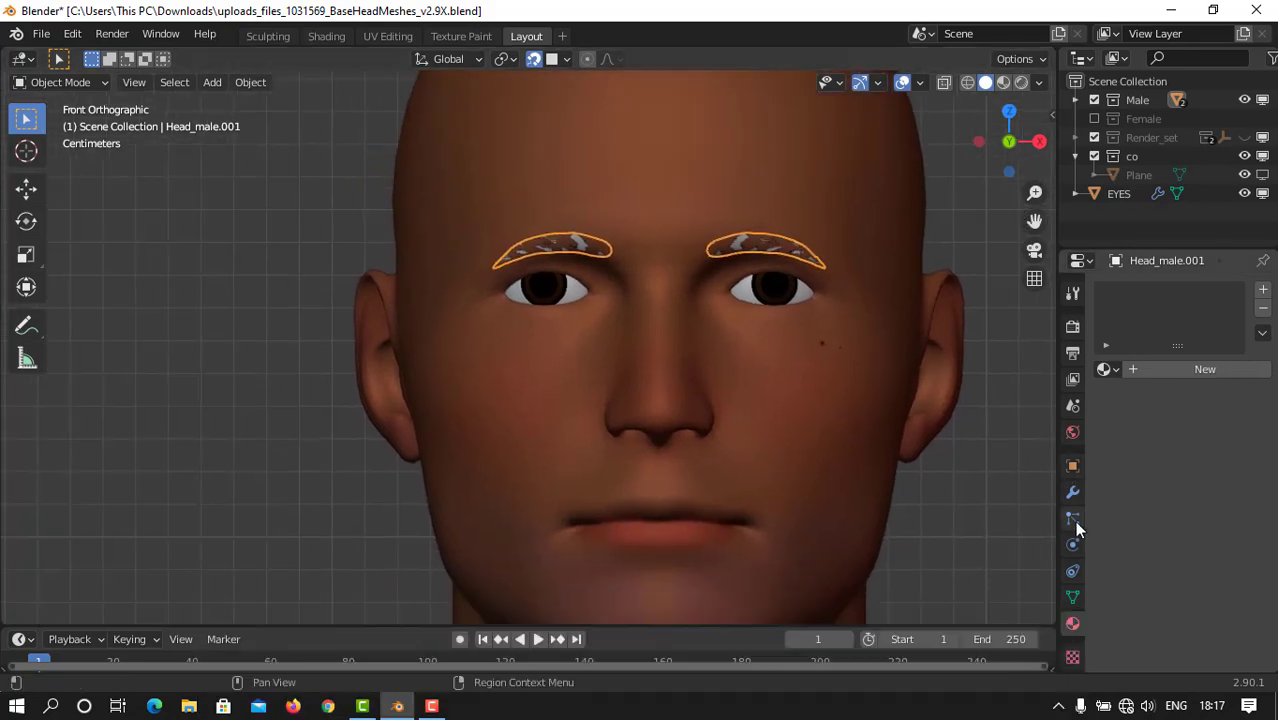
pyautogui.click(1074, 522)
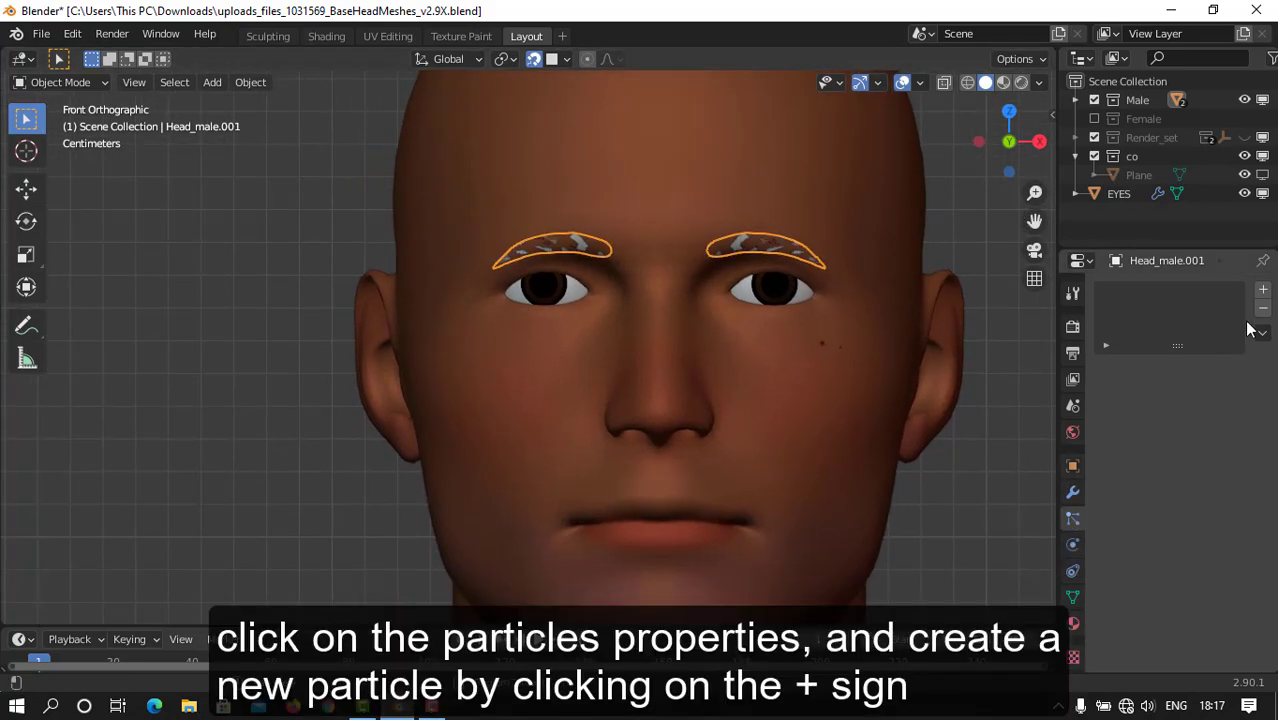
pyautogui.click(1262, 292)
pyautogui.click(1208, 393)
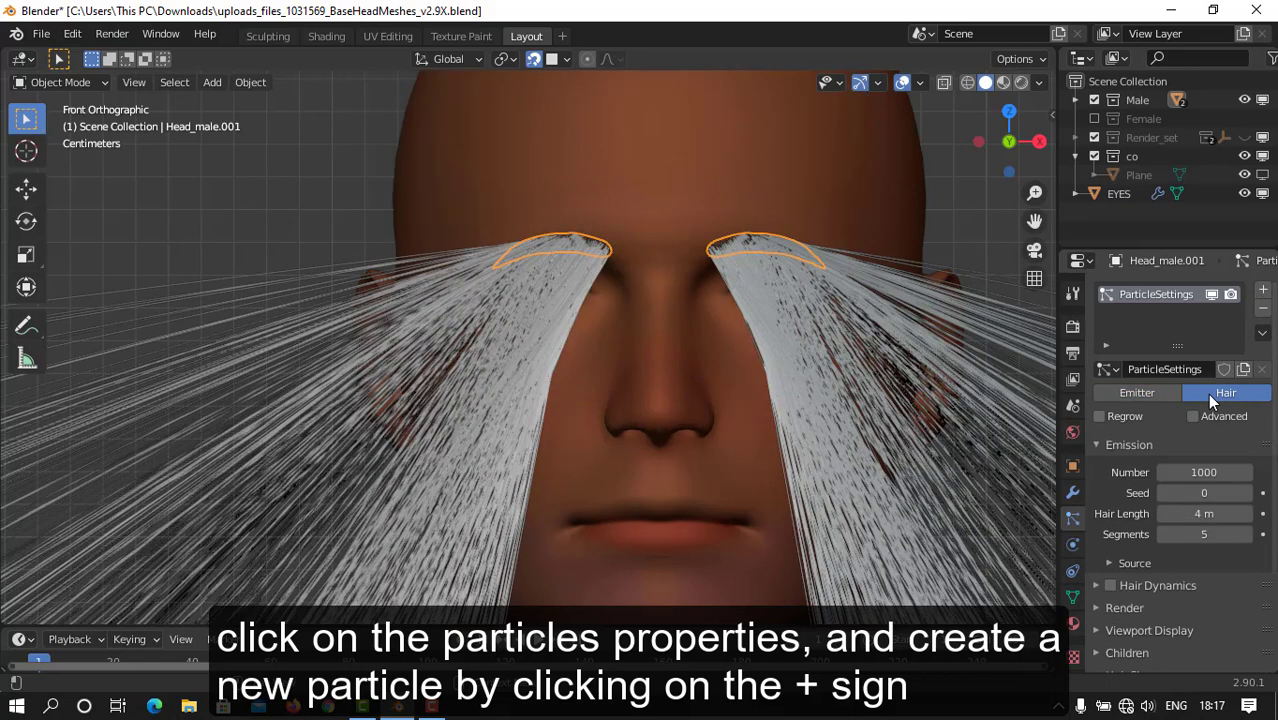
pyautogui.click(1208, 472)
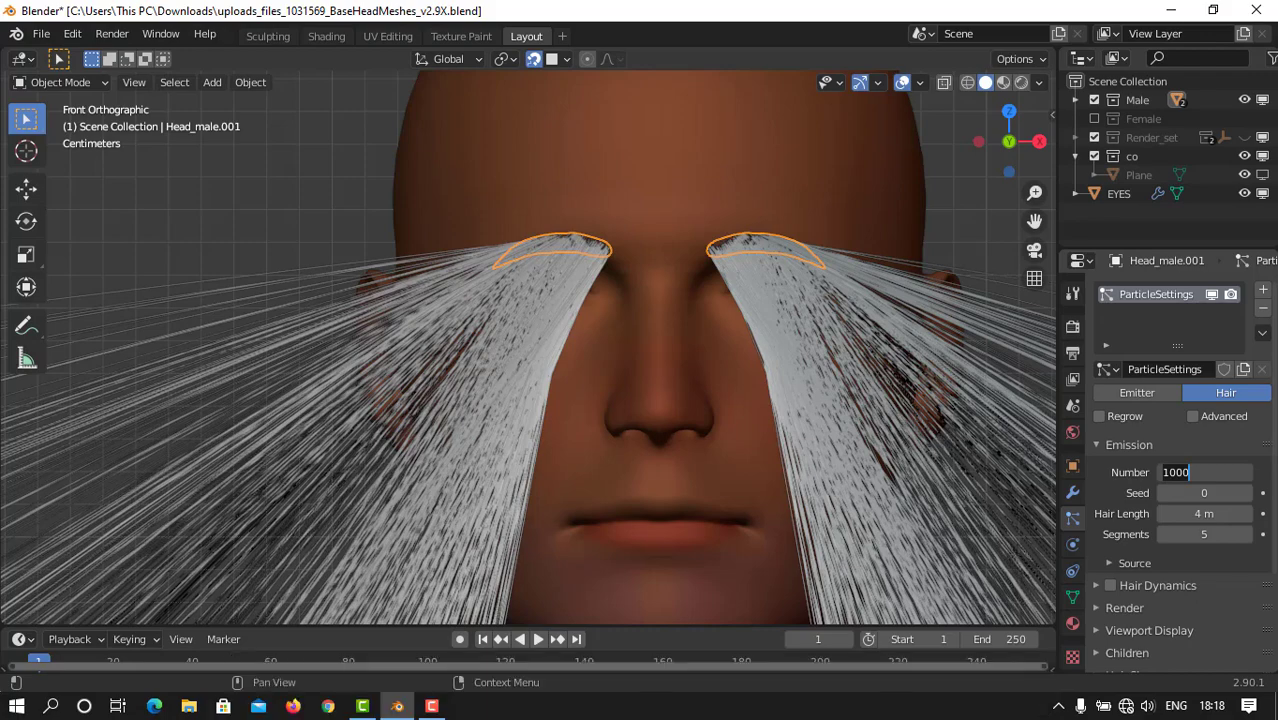
pyautogui.press('Return')
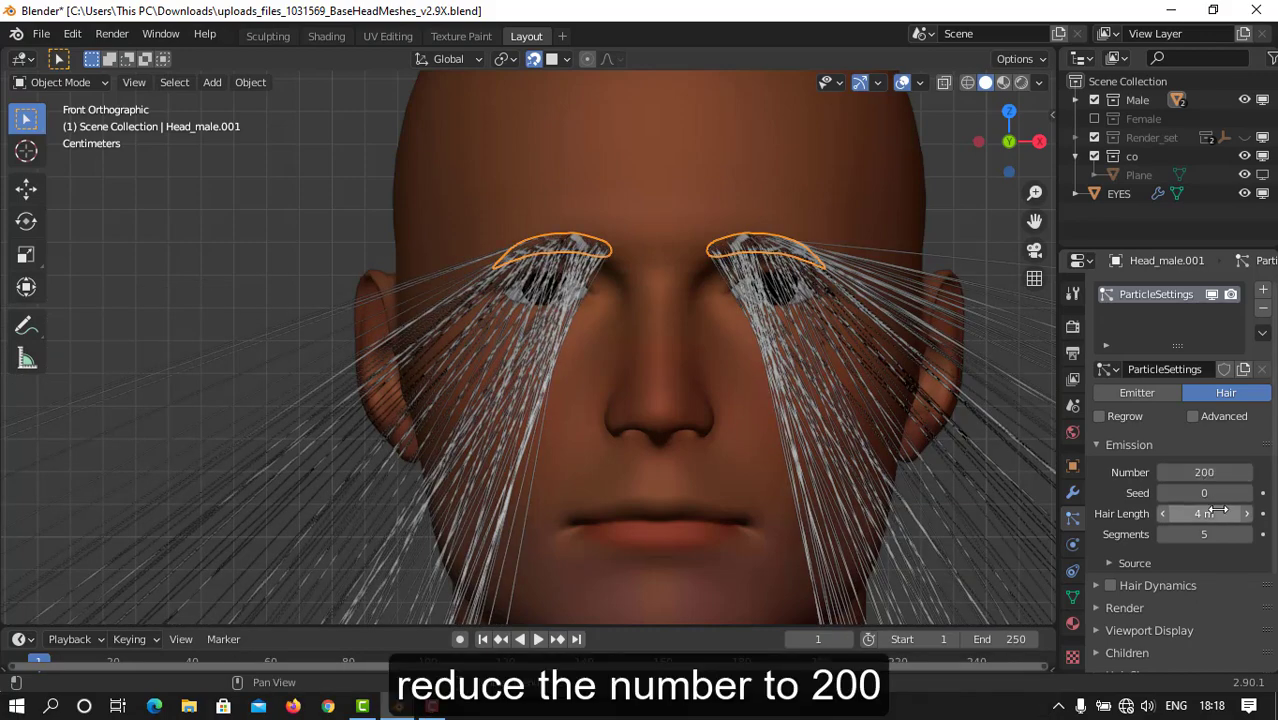
# Shorten the brow hairs to a hair length of 0.005 m
pyautogui.moveTo(1204, 513); pyautogui.dragTo(1104, 513)
pyautogui.press('KP_3')
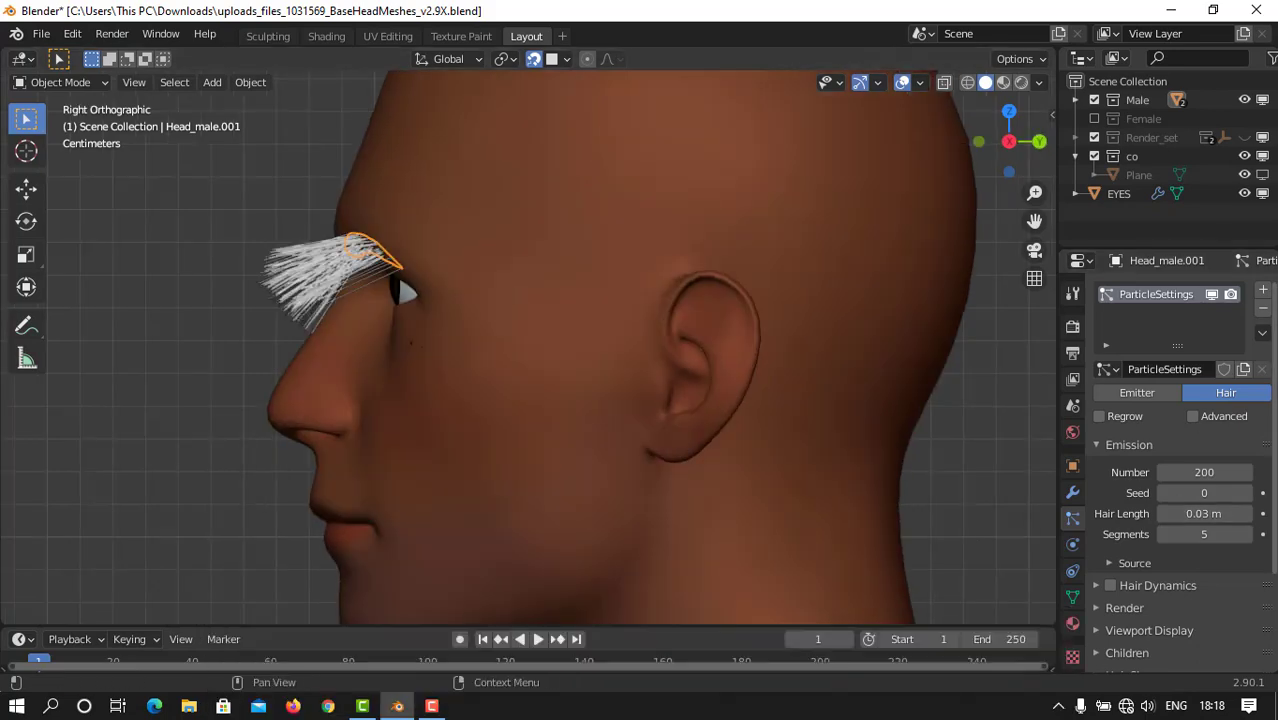
pyautogui.click(1163, 512)
pyautogui.click(1163, 512)
pyautogui.click(1163, 512)
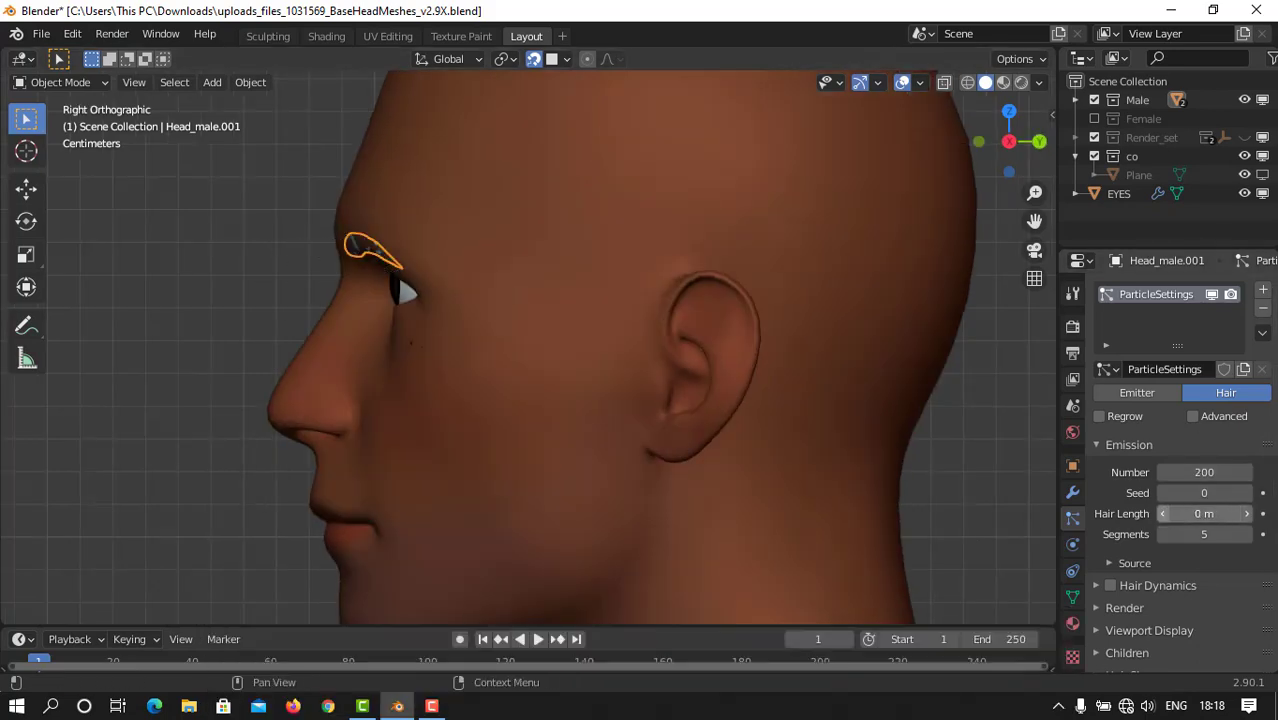
pyautogui.click(1244, 512)
pyautogui.press('KP_1')
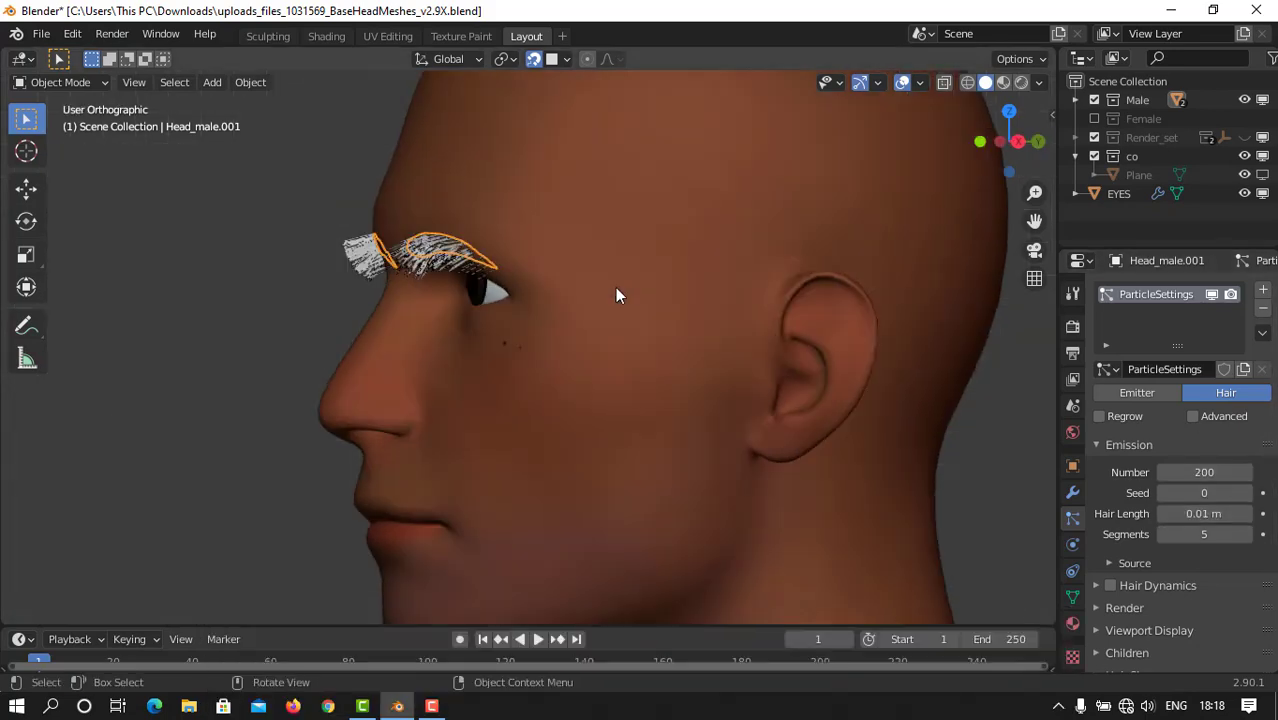
pyautogui.moveTo(1034, 192); pyautogui.dragTo(1034, 158)
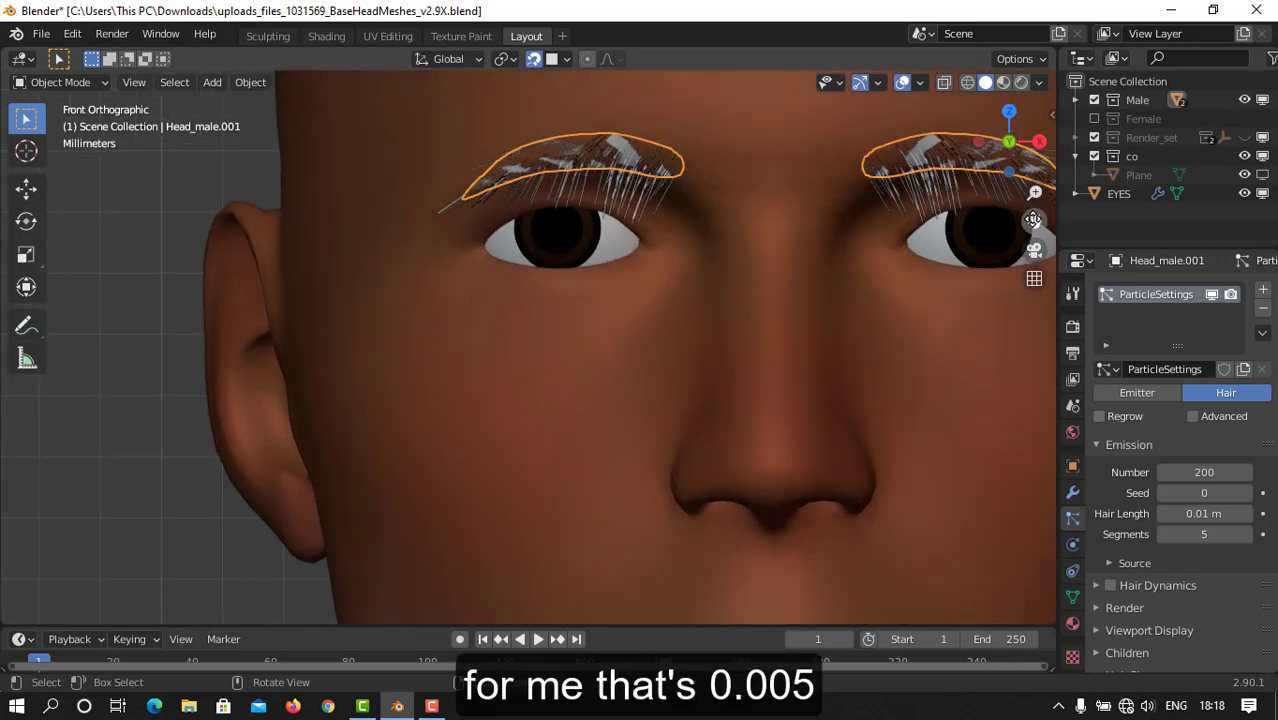
pyautogui.moveTo(1034, 221); pyautogui.dragTo(983, 421)
pyautogui.click(1190, 513)
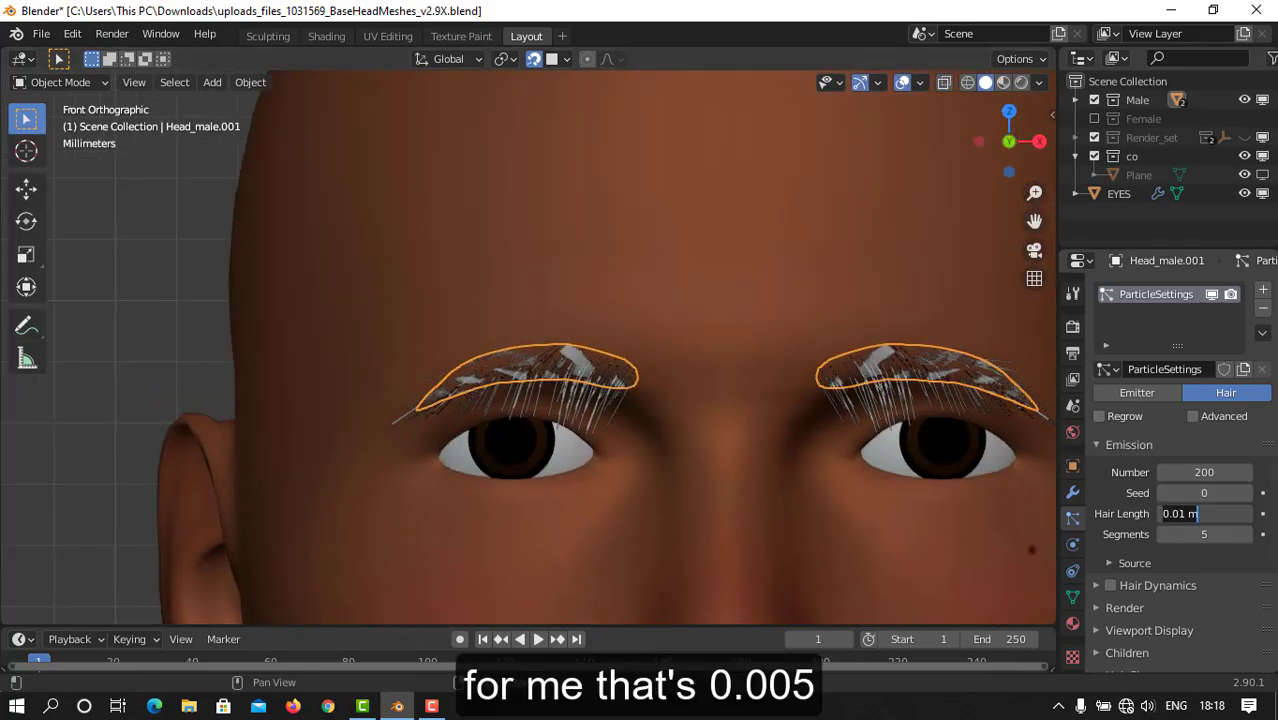
pyautogui.press('BackSpace')
pyautogui.press('BackSpace')
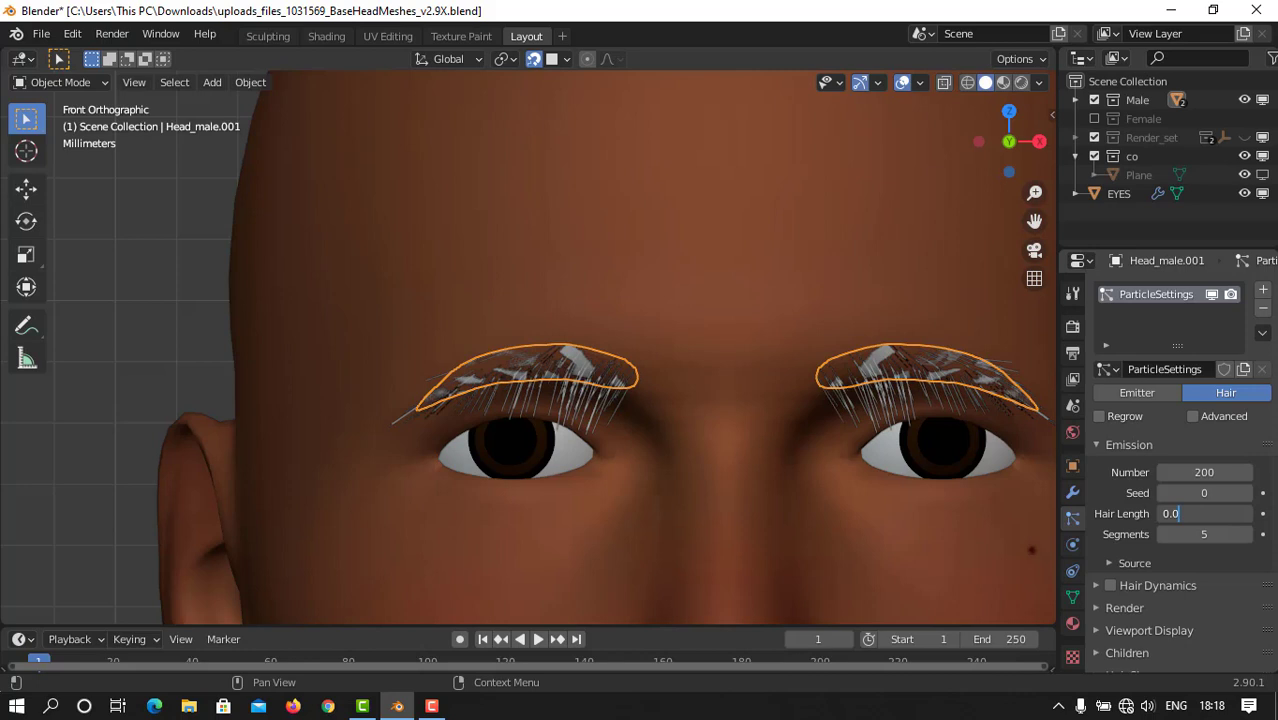
pyautogui.press('Return')
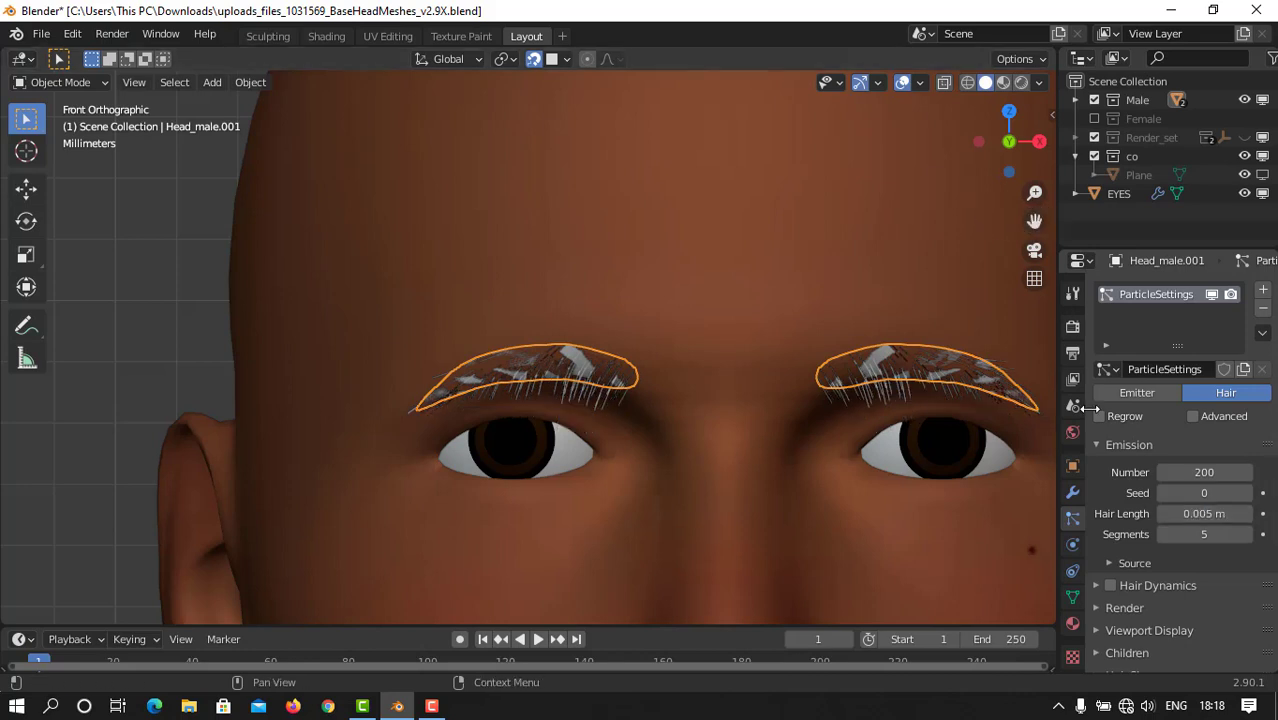
# Set the hair shape type to Strip under the Eevee render engine and switch the engine back to Cycles
pyautogui.click(1072, 329)
pyautogui.click(1173, 297)
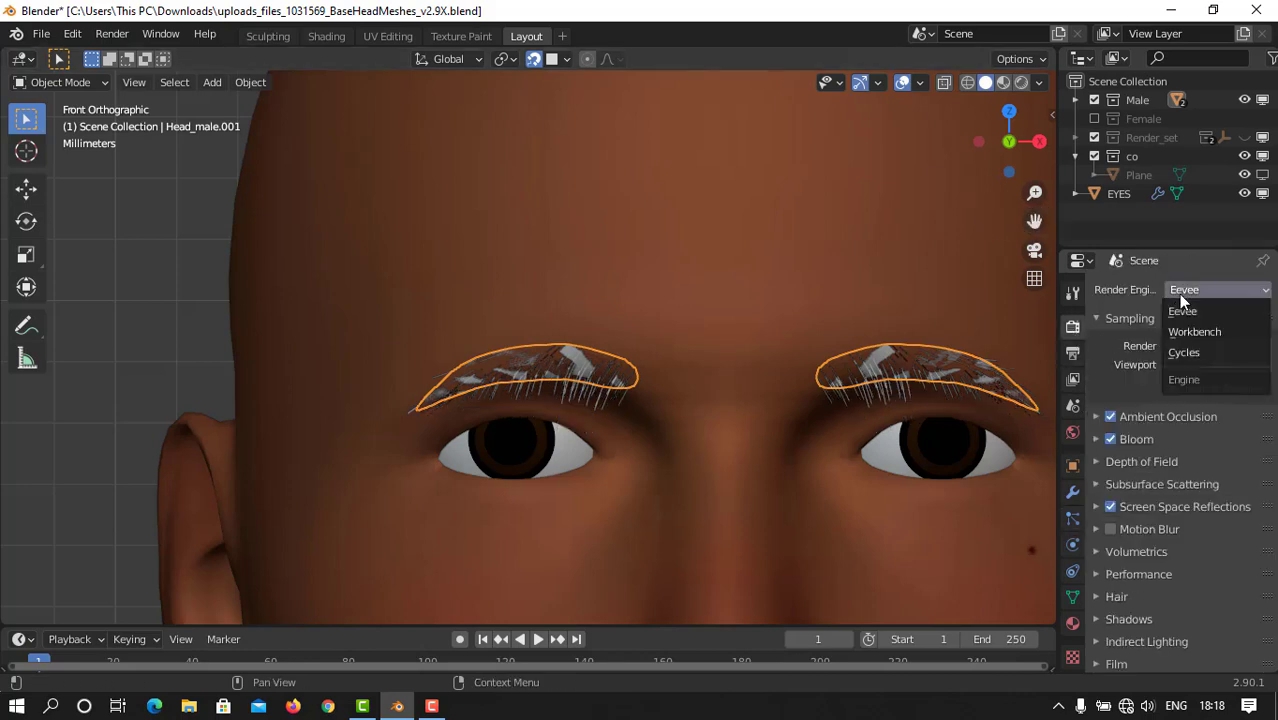
pyautogui.click(1184, 308)
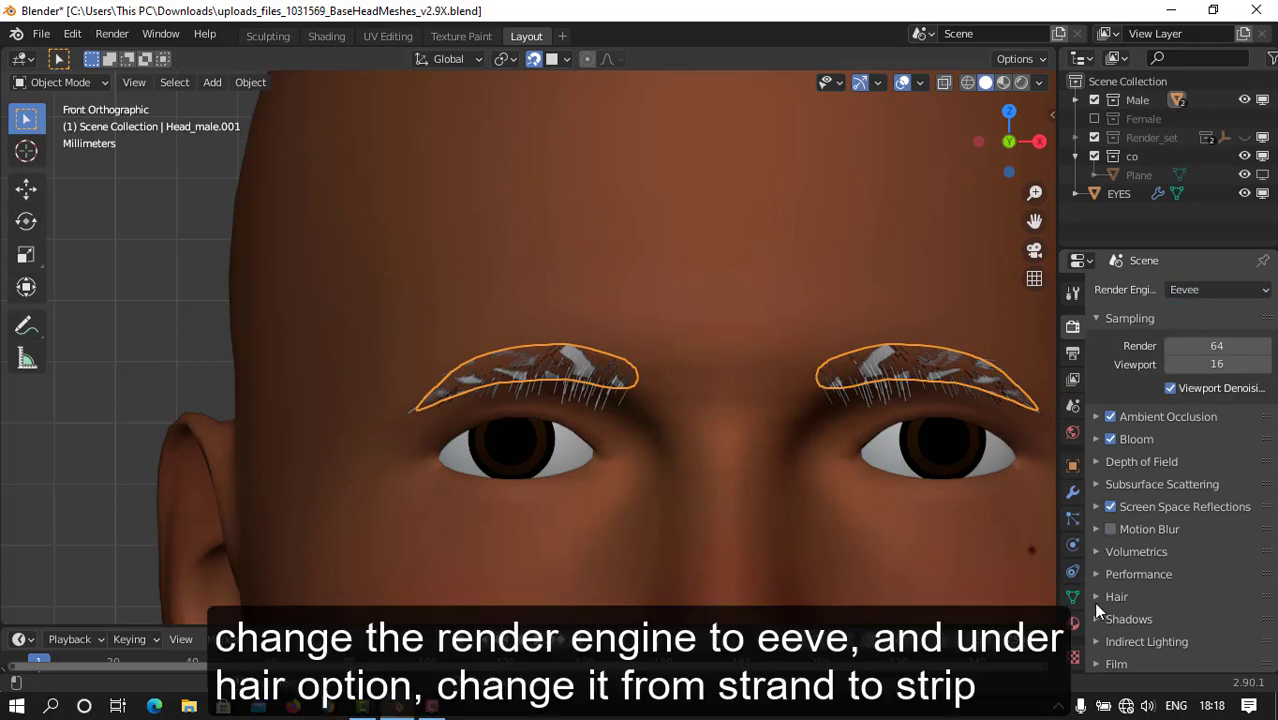
pyautogui.click(1095, 596)
pyautogui.click(1229, 624)
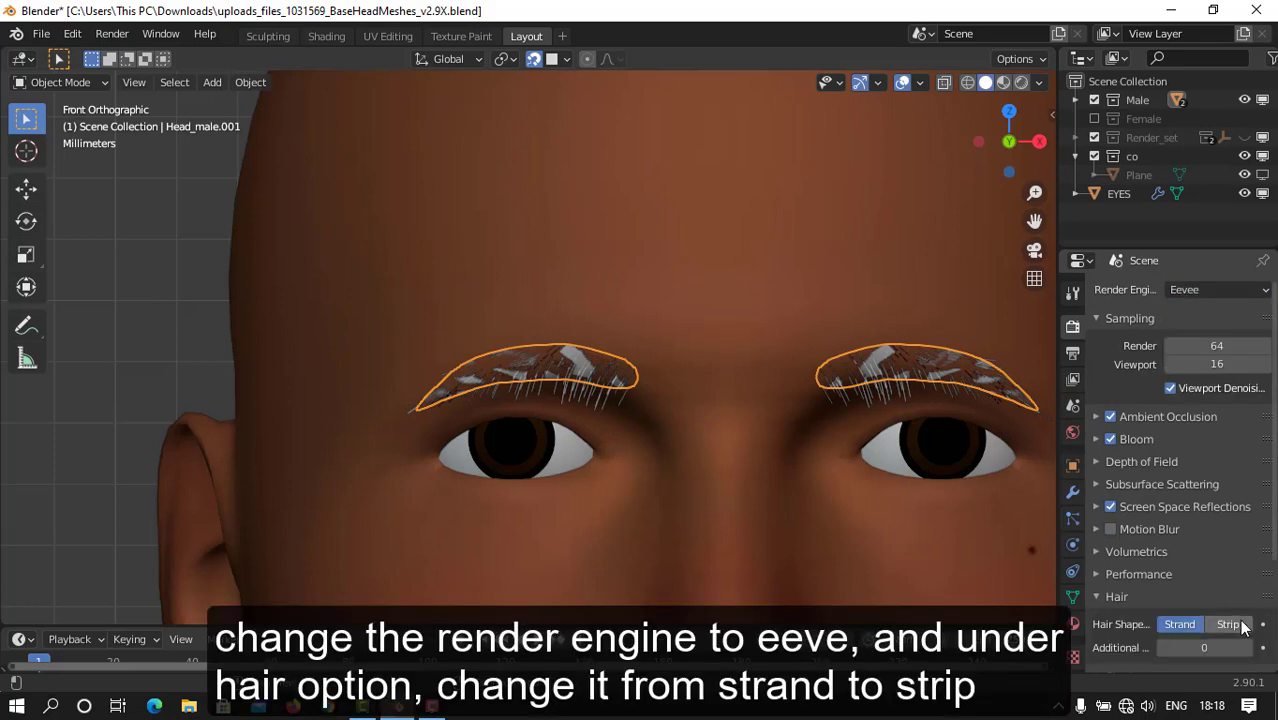
pyautogui.click(1202, 291)
pyautogui.click(1187, 344)
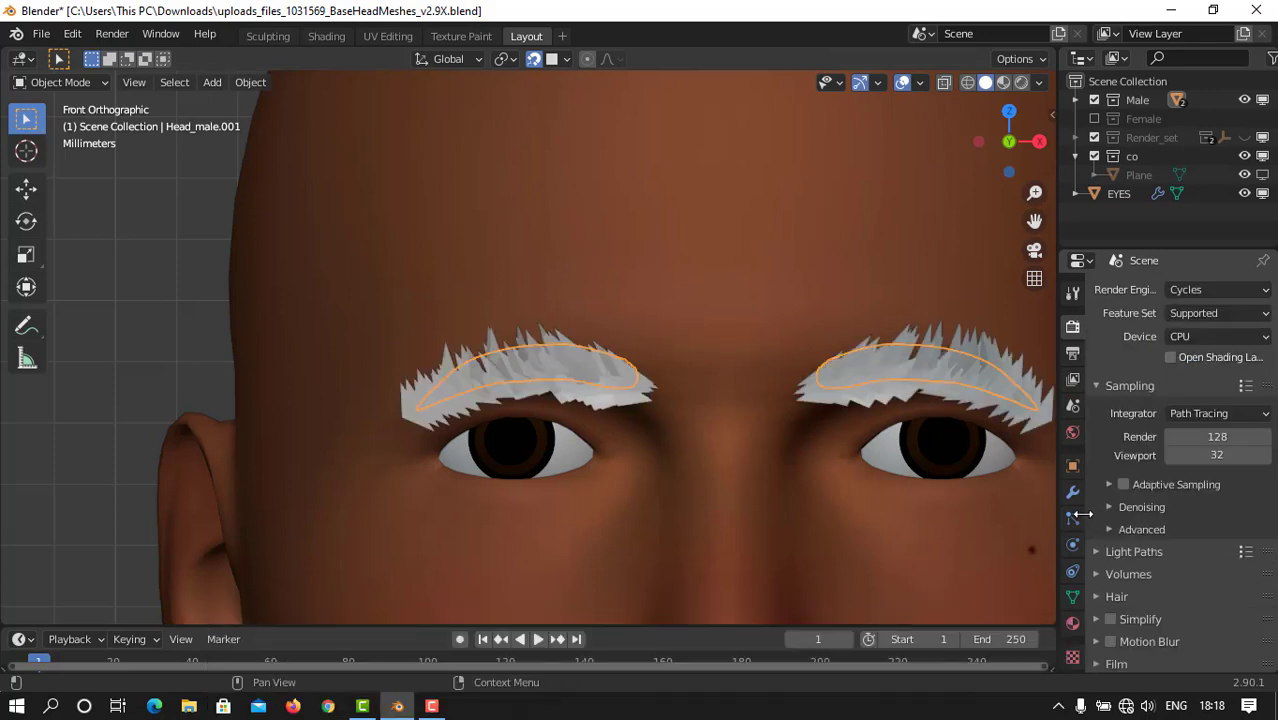
# Set the tip diameter to 0.1 m in the hair shape settings of the brow particles
pyautogui.click(1073, 519)
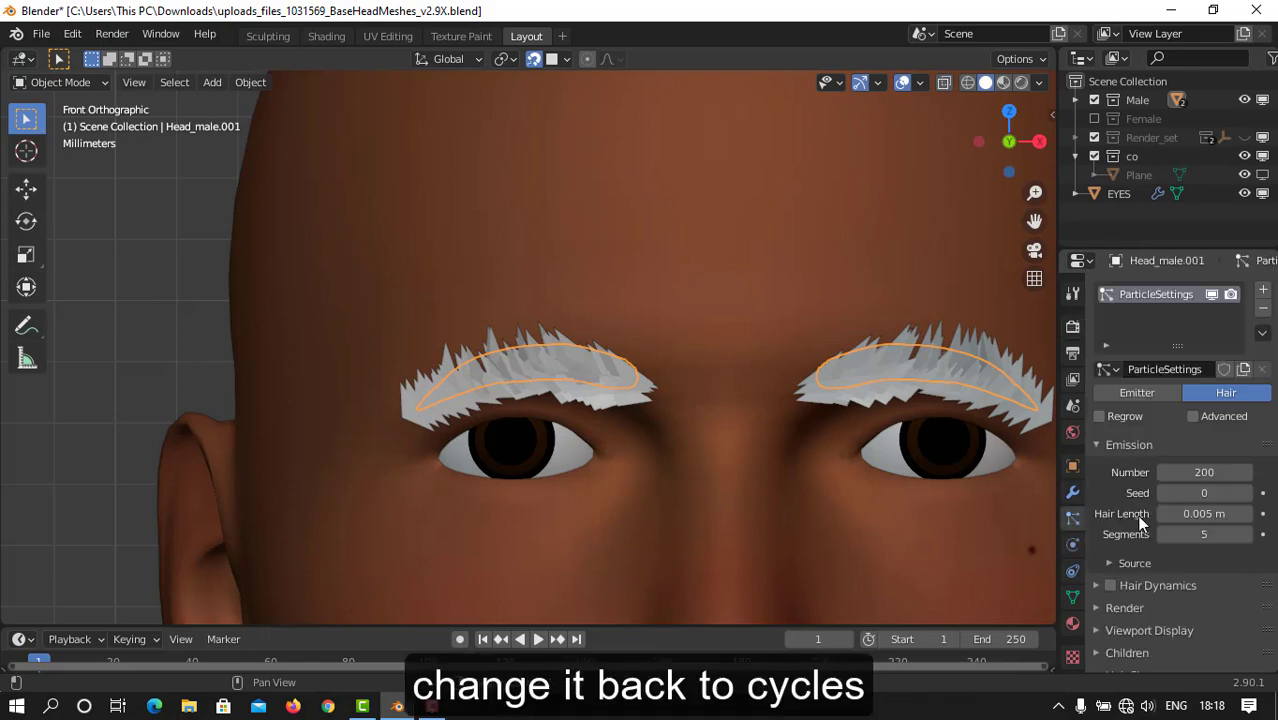
pyautogui.scroll(-2, 1135, 584)
pyautogui.click(1104, 561)
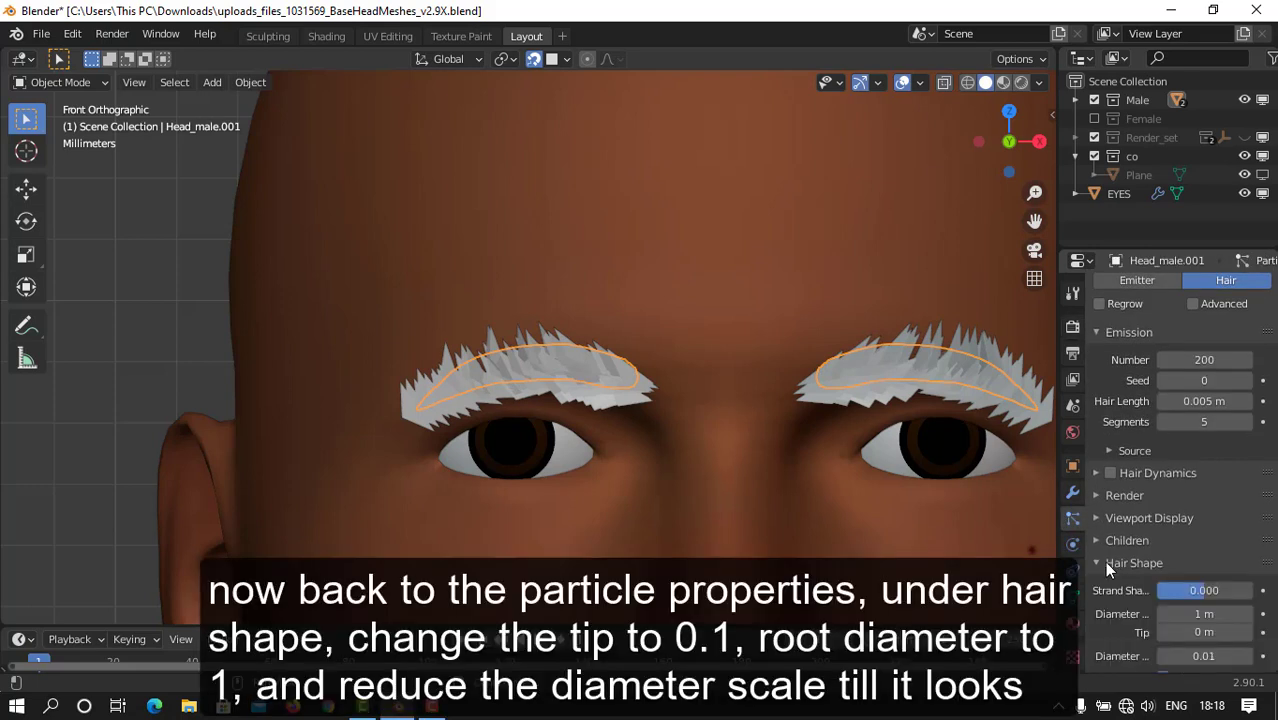
pyautogui.scroll(-3, 1104, 561)
pyautogui.click(1204, 499)
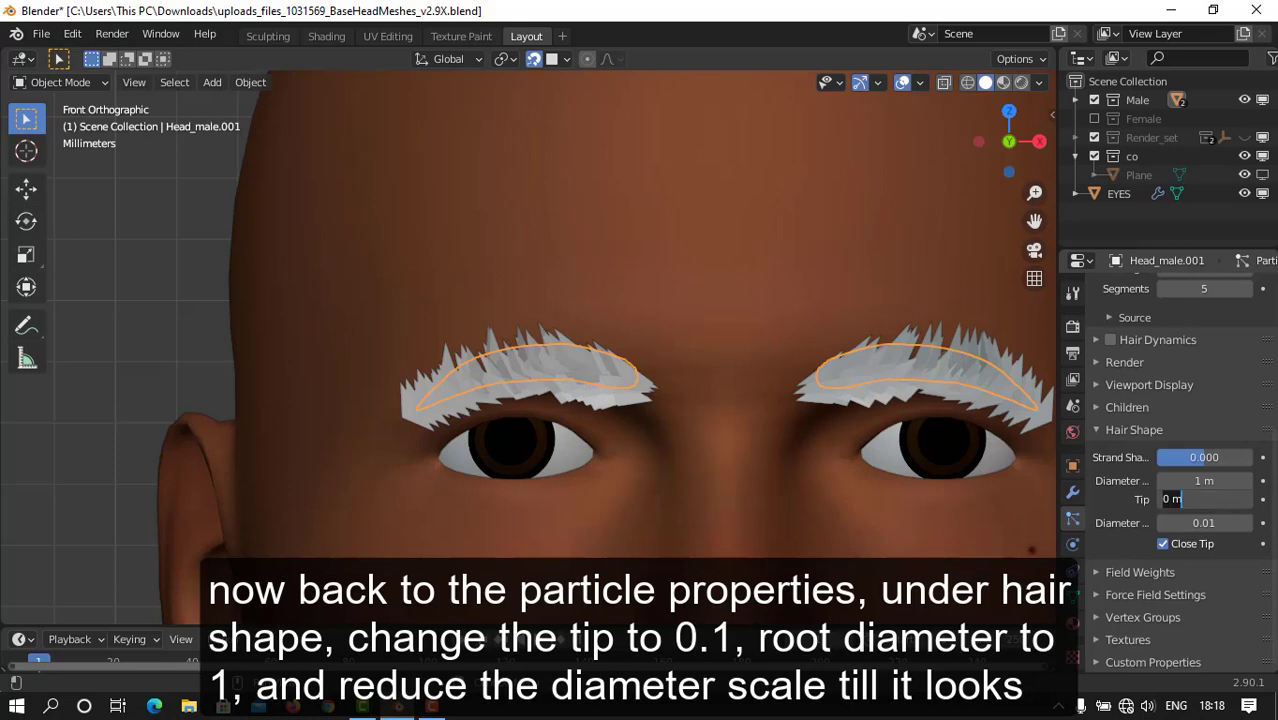
pyautogui.write('.1')
pyautogui.press('Return')
# Try out smaller diameter scale values, starting with 0.003, for the brow hairs
pyautogui.moveTo(1207, 522); pyautogui.dragTo(1178, 522)
pyautogui.click(1178, 522)
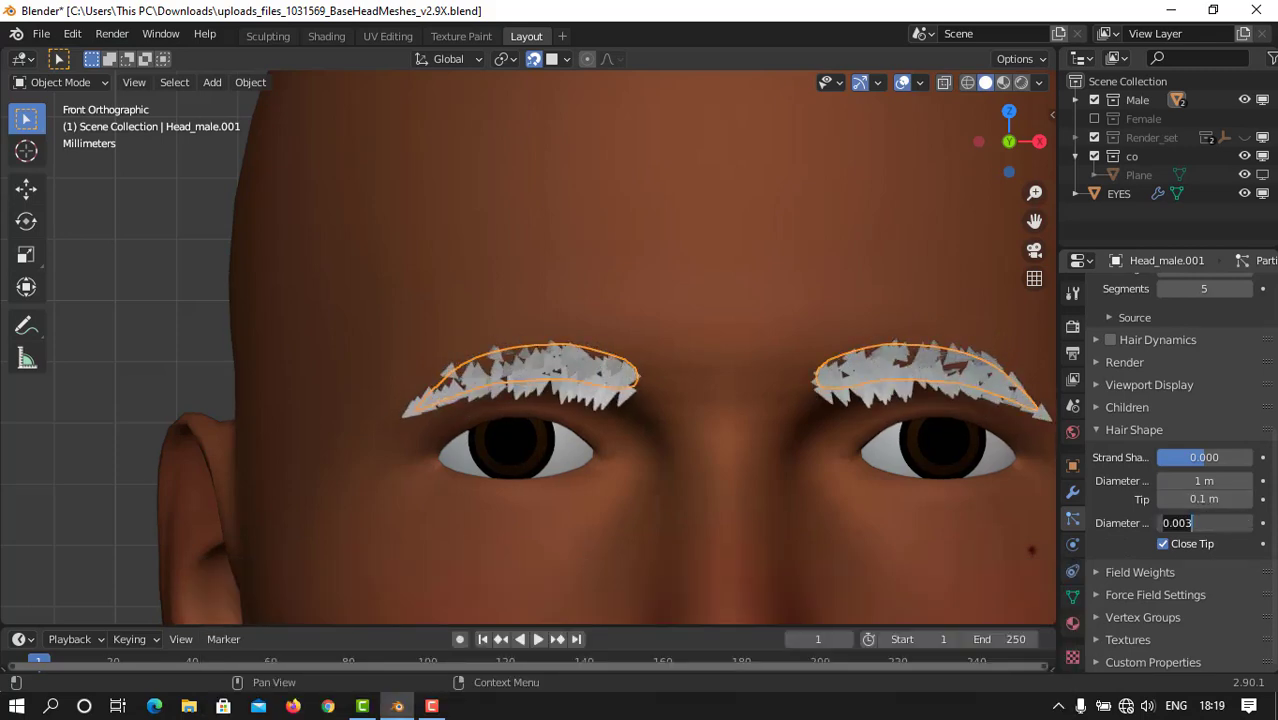
pyautogui.press('Return')
pyautogui.click(1218, 522)
pyautogui.write('0.0001')
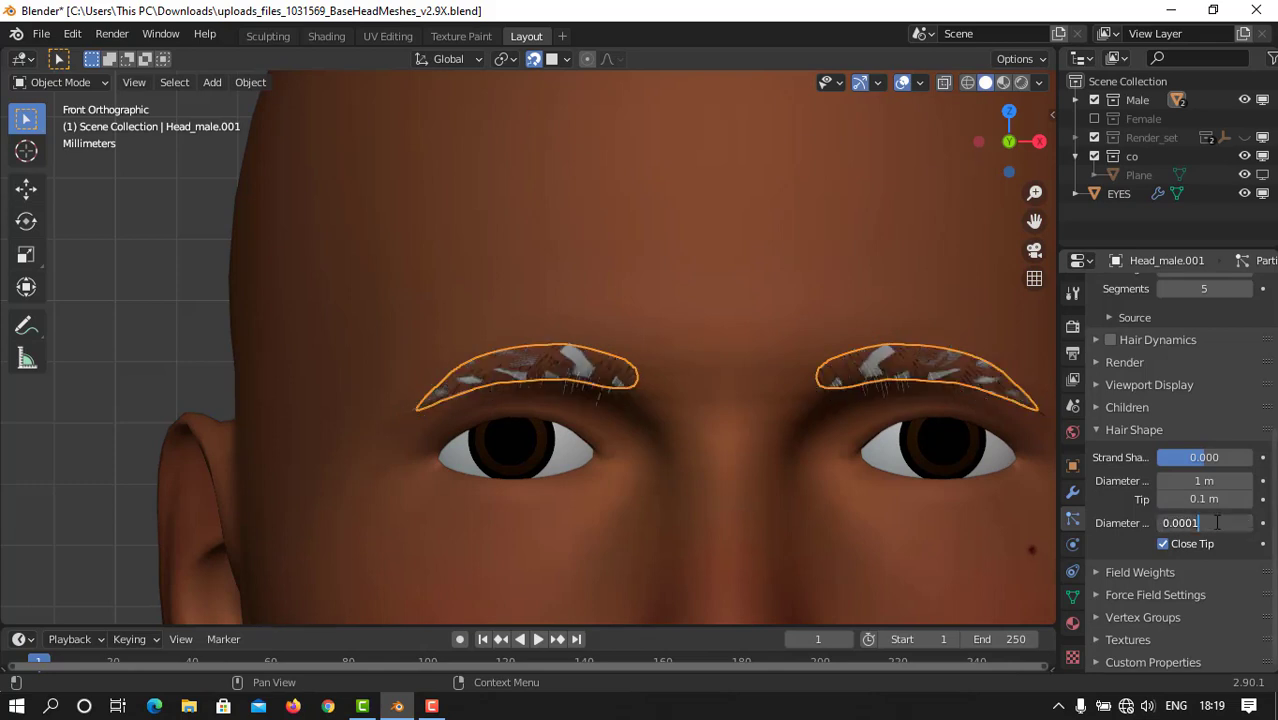
pyautogui.write('1')
pyautogui.press('Return')
pyautogui.click(1218, 522)
pyautogui.write('0.0005')
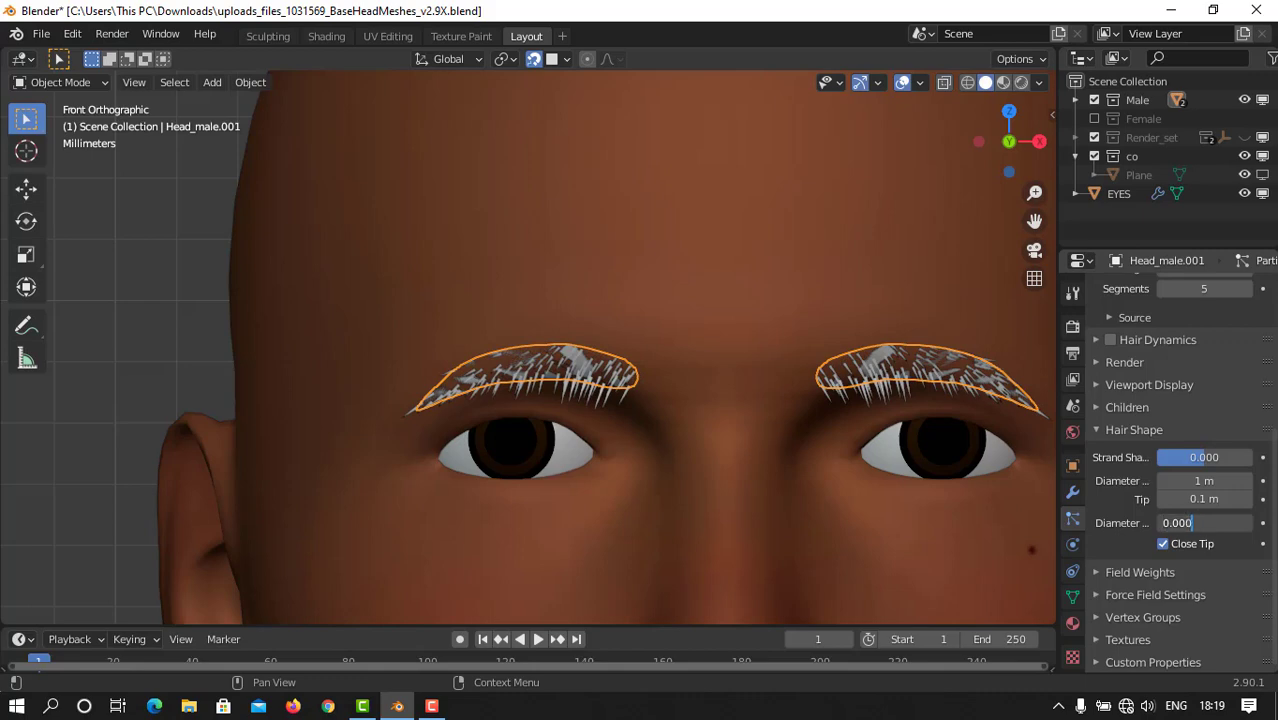
pyautogui.press('Return')
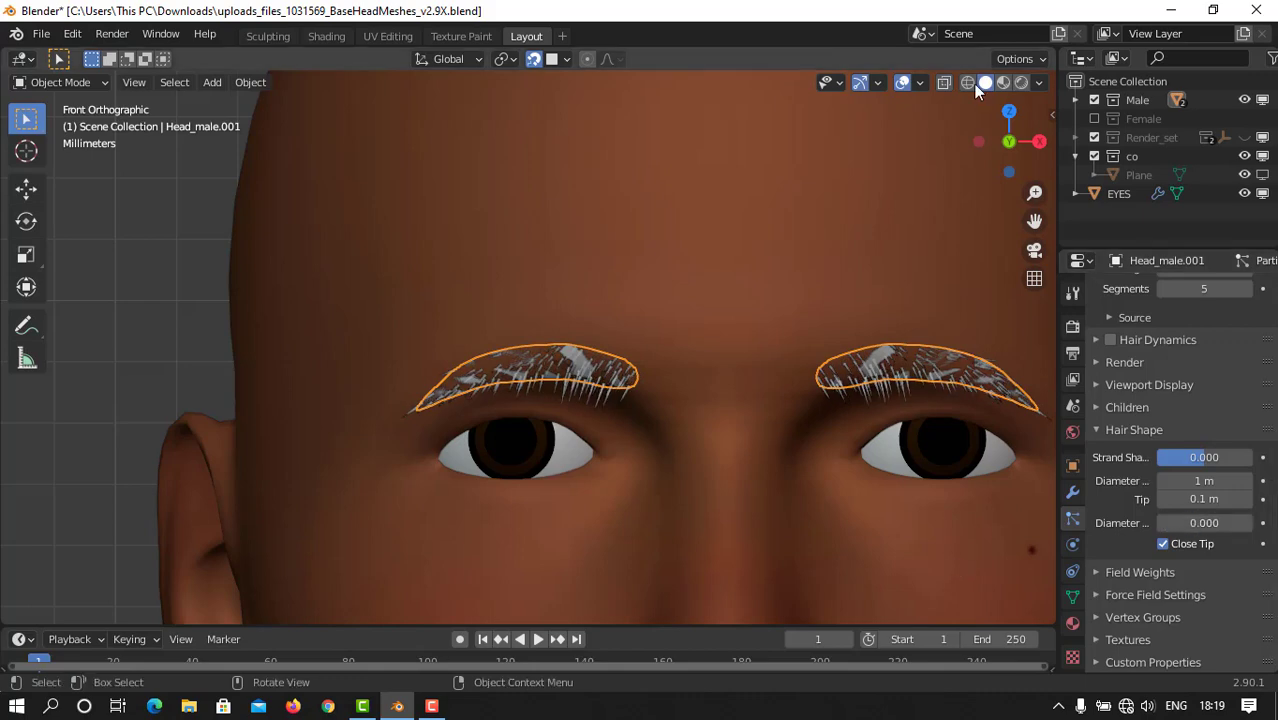
# Set the diameter scale of the brow hairs to 0.0001
pyautogui.moveTo(1032, 148); pyautogui.dragTo(974, 132)
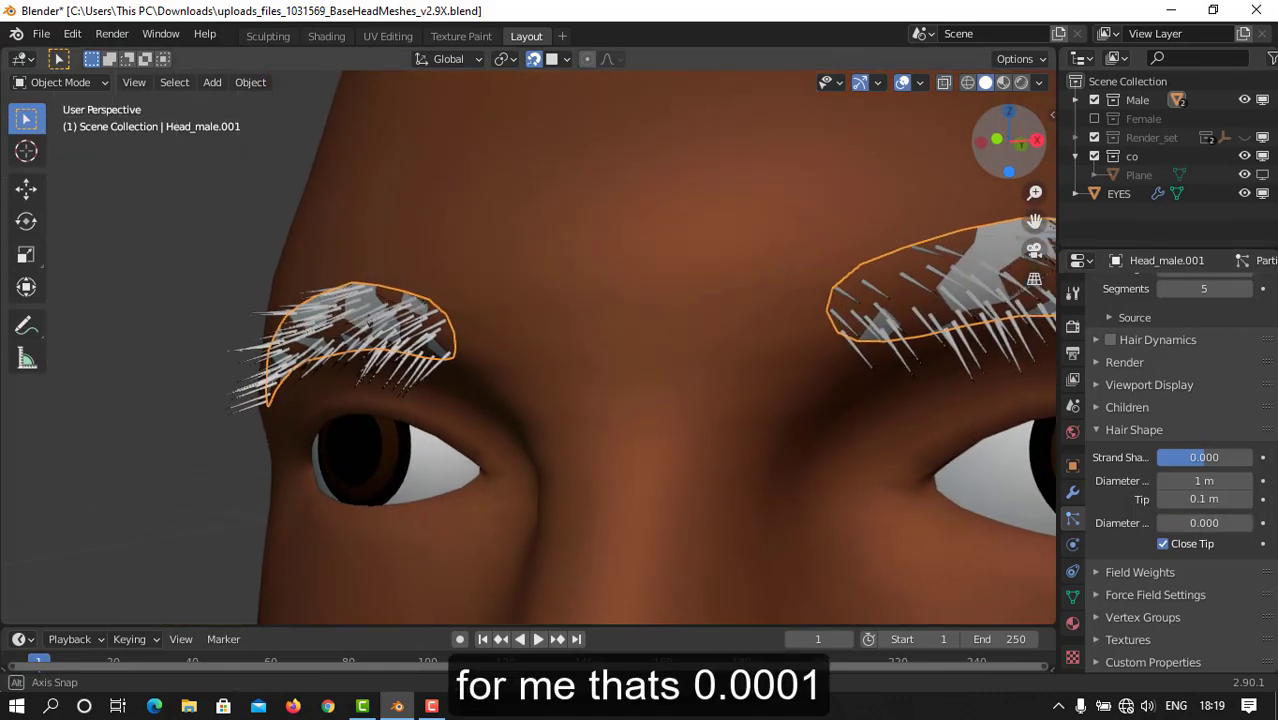
pyautogui.click(1214, 522)
pyautogui.write('0.0003')
pyautogui.press('Return')
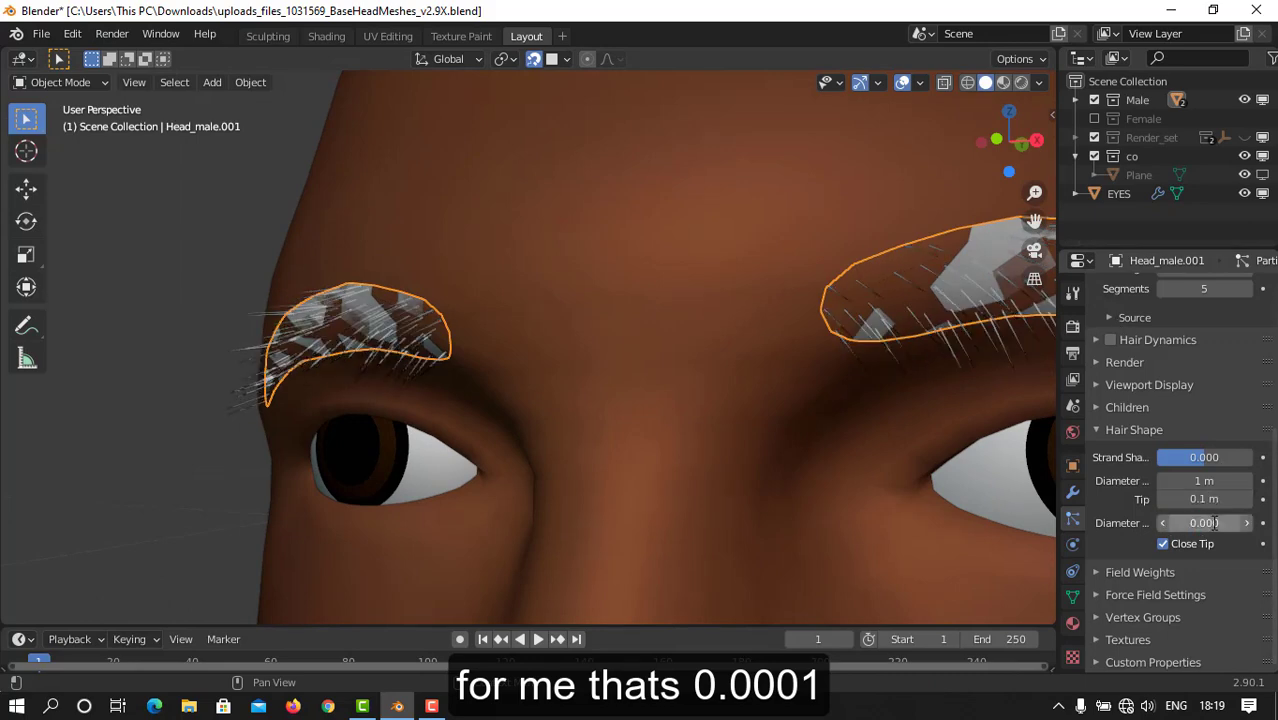
# Set the hair children to Interpolated with a display amount of 20 and a render amount of 20
pyautogui.click(1096, 407)
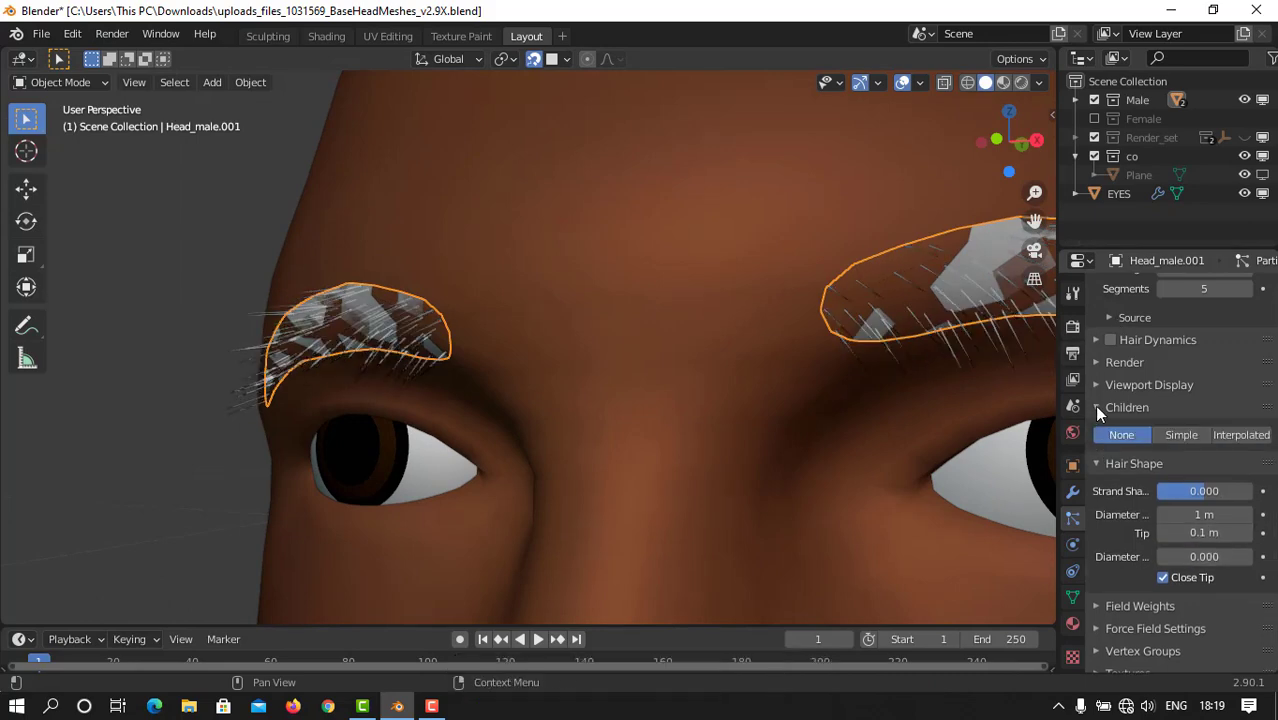
pyautogui.click(1237, 435)
pyautogui.press('KP_1')
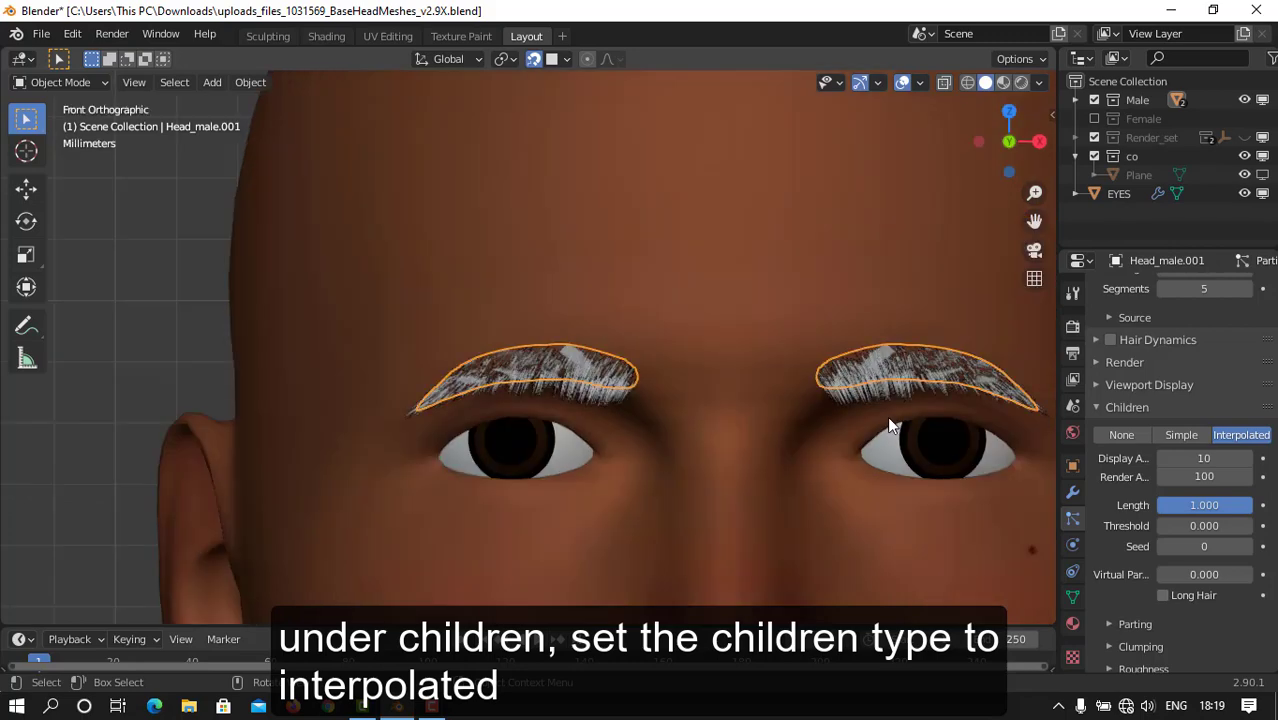
pyautogui.click(1204, 458)
pyautogui.write('20')
pyautogui.press('Tab')
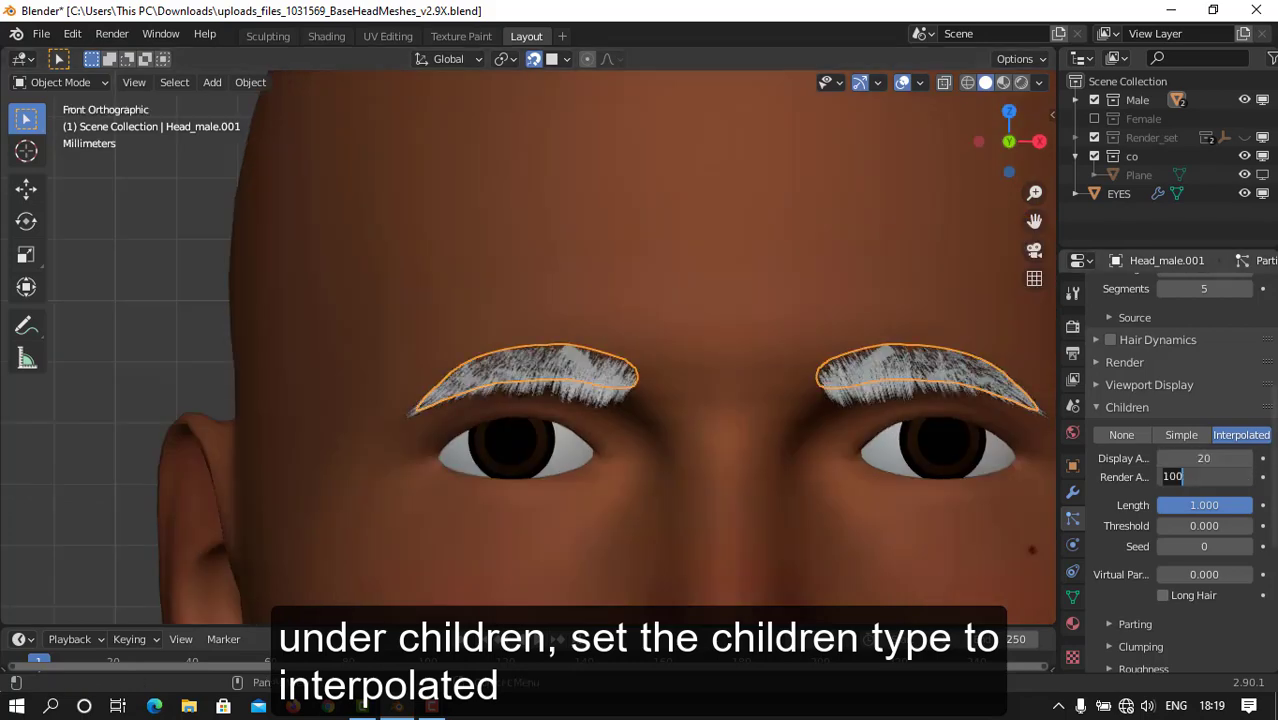
pyautogui.write('20')
pyautogui.press('Return')
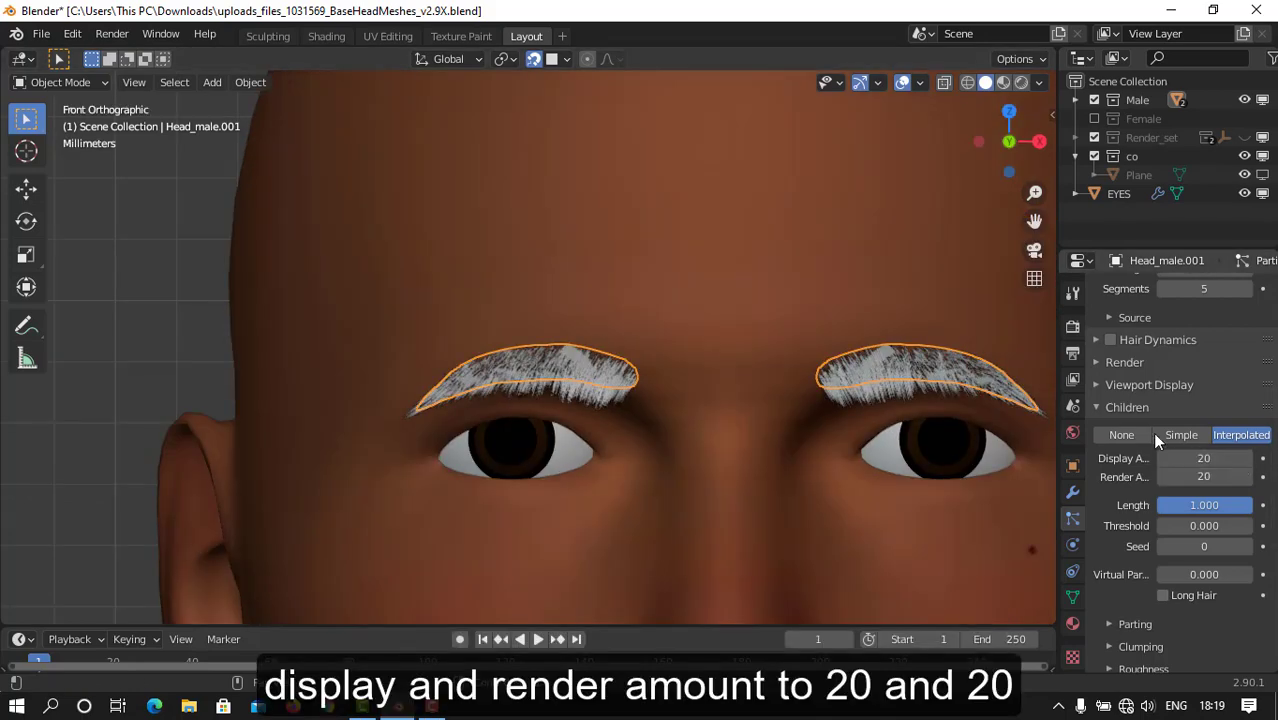
# Enable the advanced settings of the brow's hair particle system
pyautogui.click(1101, 409)
pyautogui.scroll(1, 1101, 409)
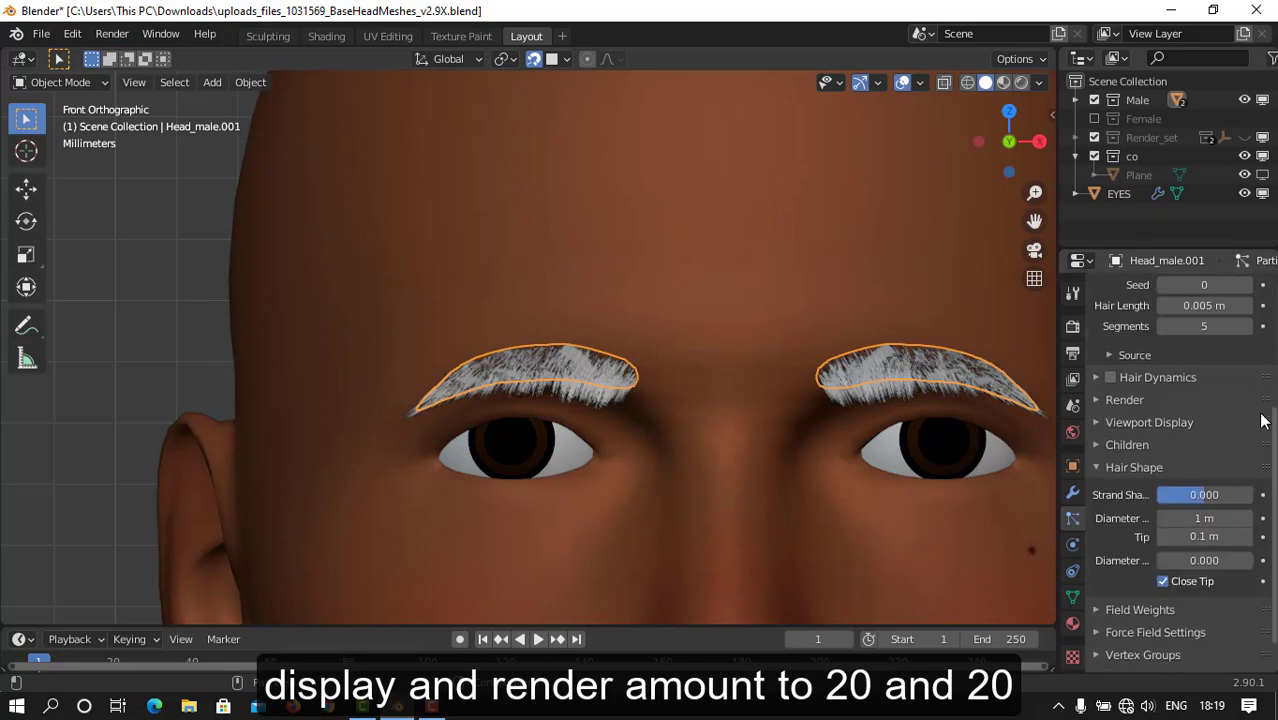
pyautogui.scroll(3, 1273, 425)
pyautogui.click(1193, 330)
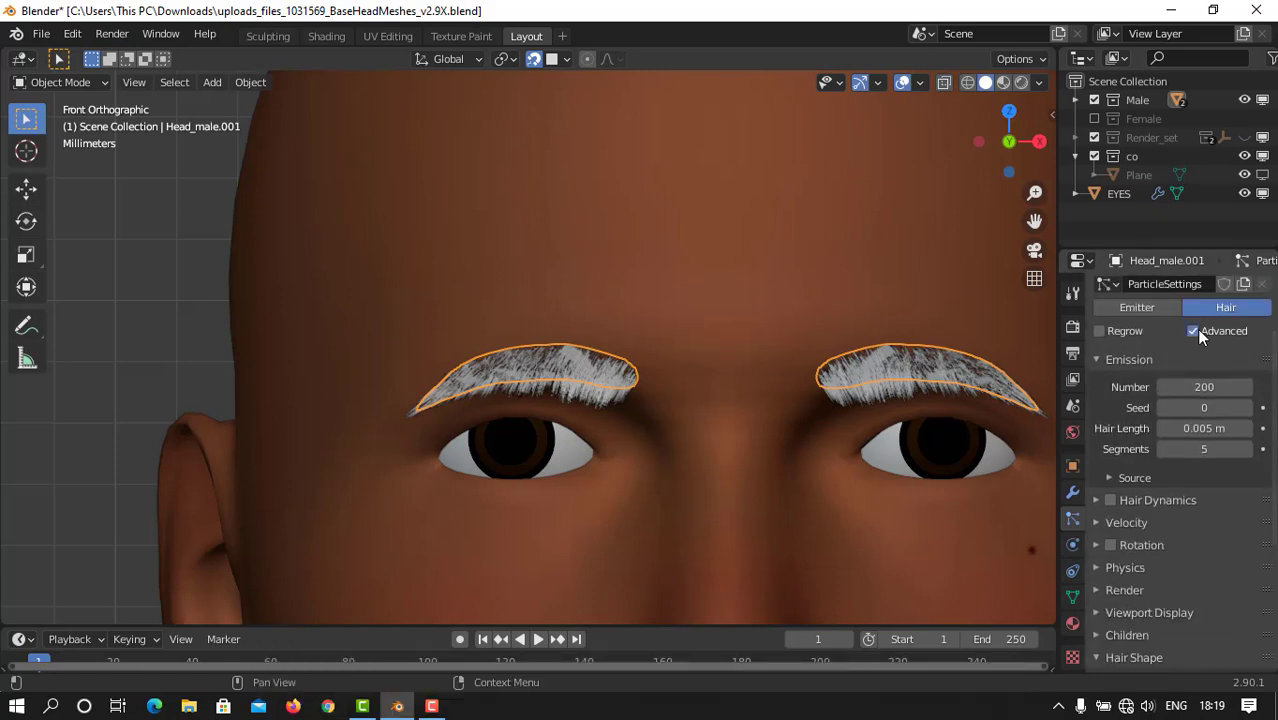
pyautogui.click(1095, 360)
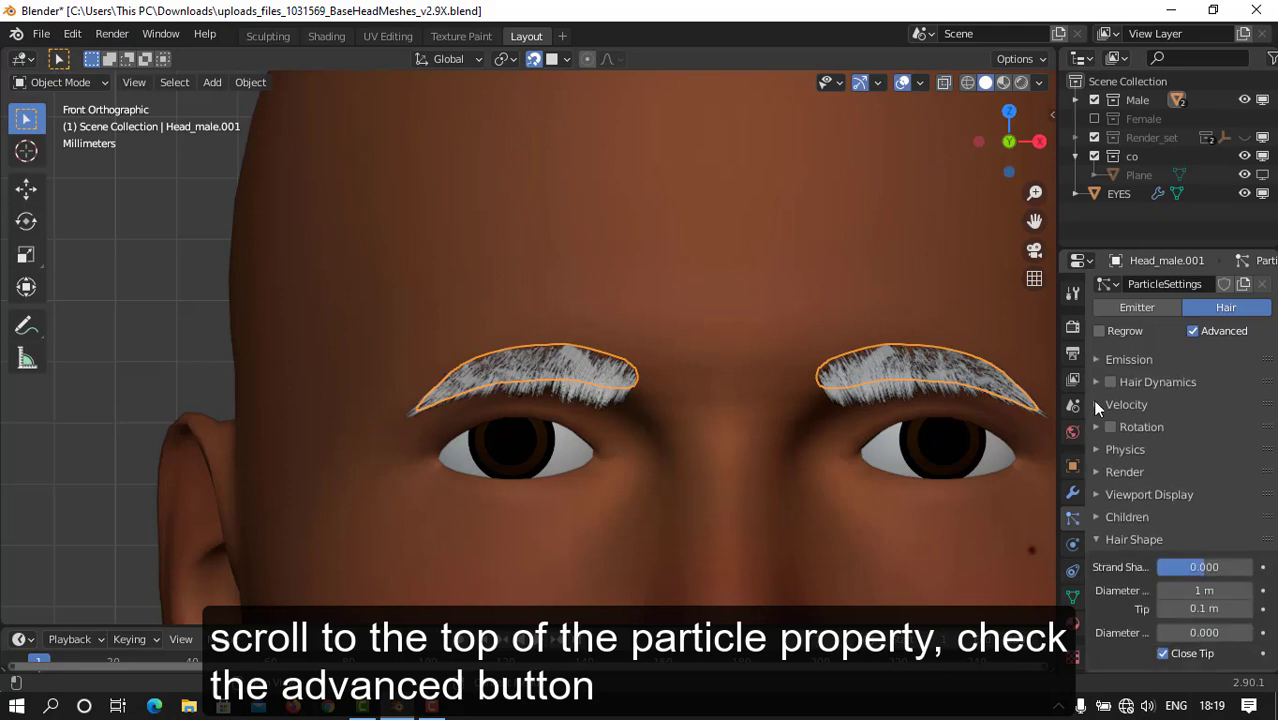
# In the hair's render settings, turn off Show Emitter, enable B-Spline and set the path steps to 5
pyautogui.click(1095, 471)
pyautogui.click(1163, 577)
pyautogui.click(1200, 654)
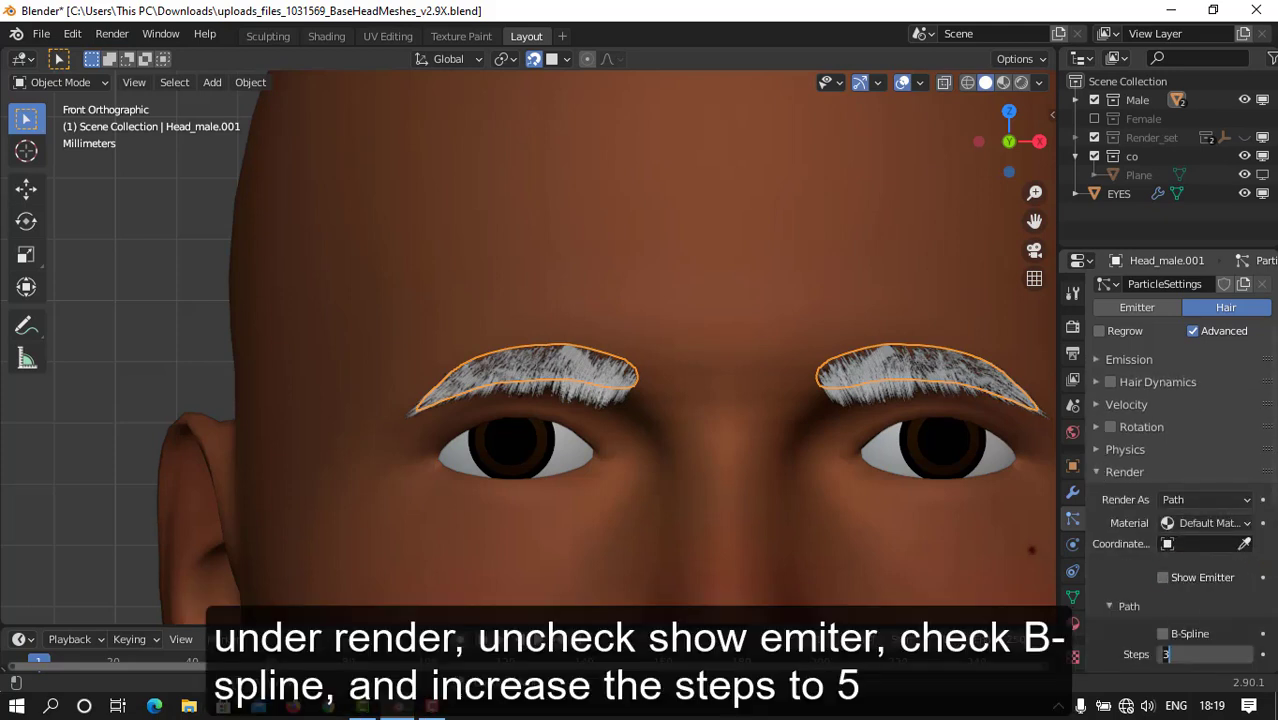
pyautogui.press('Return')
pyautogui.click(1163, 634)
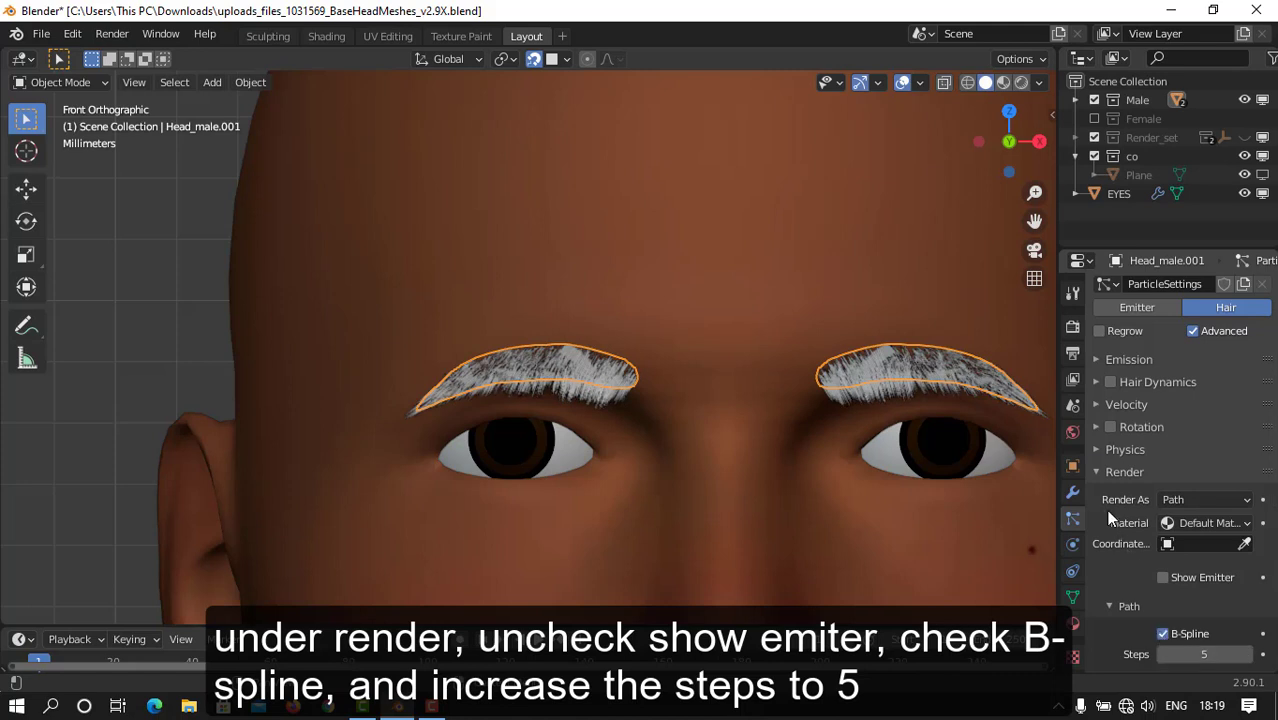
pyautogui.click(1097, 472)
# In the hair's viewport display settings, set the strand steps to 5 and turn off Show Emitter
pyautogui.click(1093, 497)
pyautogui.click(1200, 579)
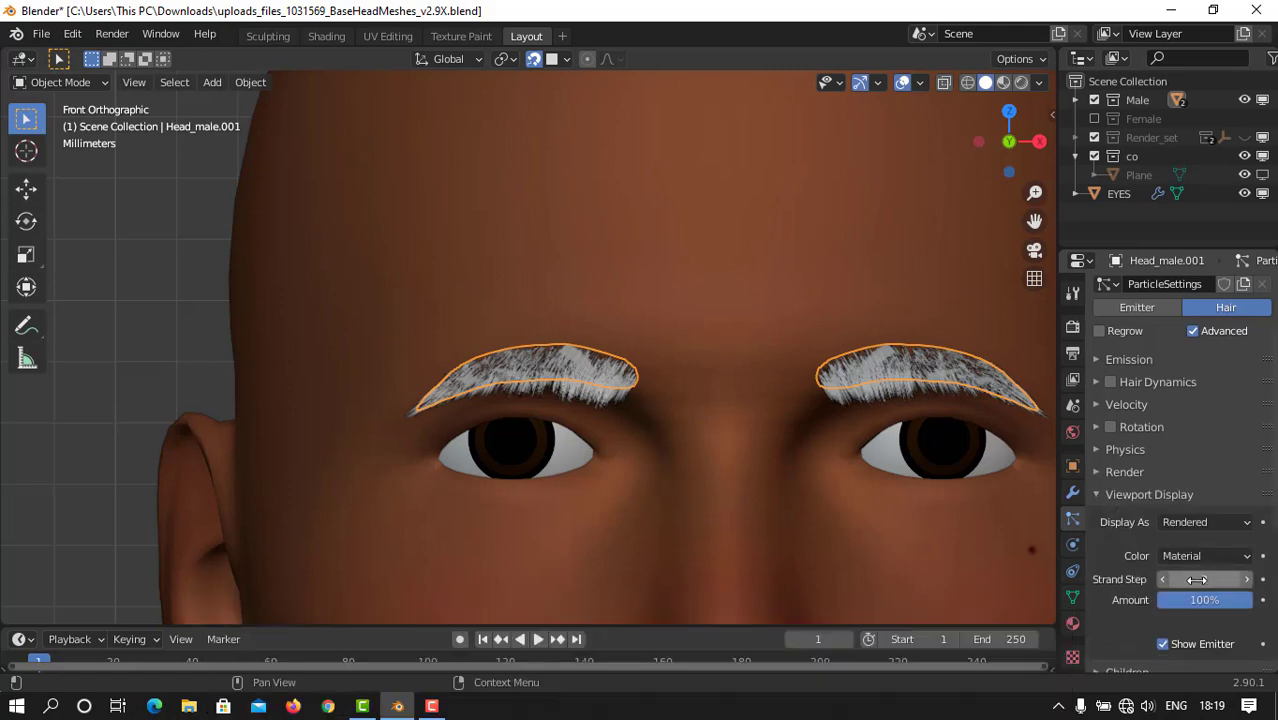
pyautogui.write('2')
pyautogui.press('Return')
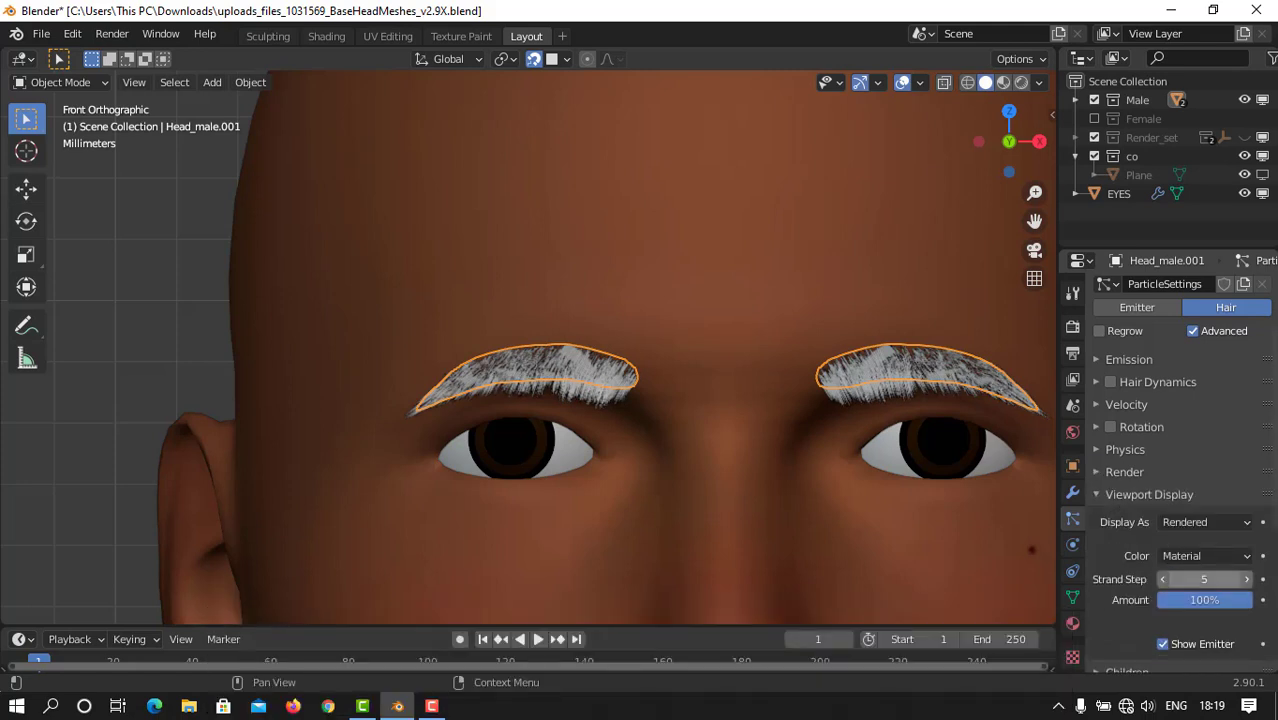
pyautogui.click(1163, 644)
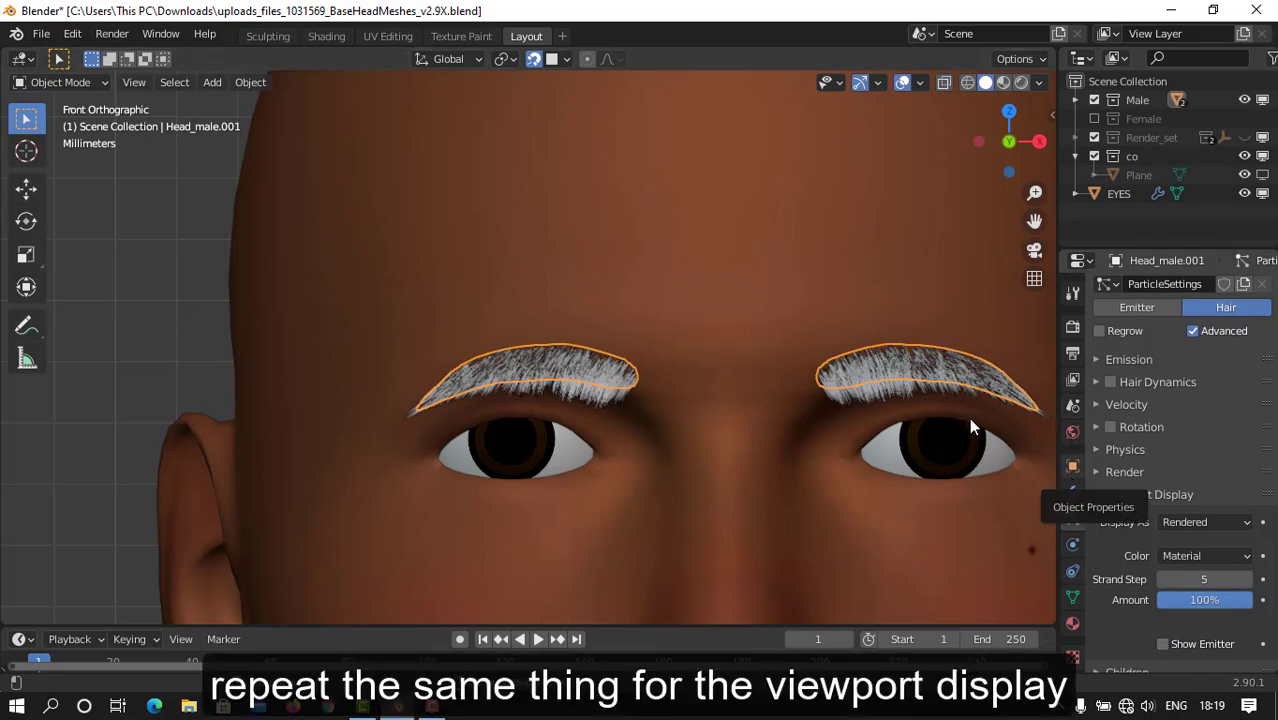
pyautogui.click(808, 369)
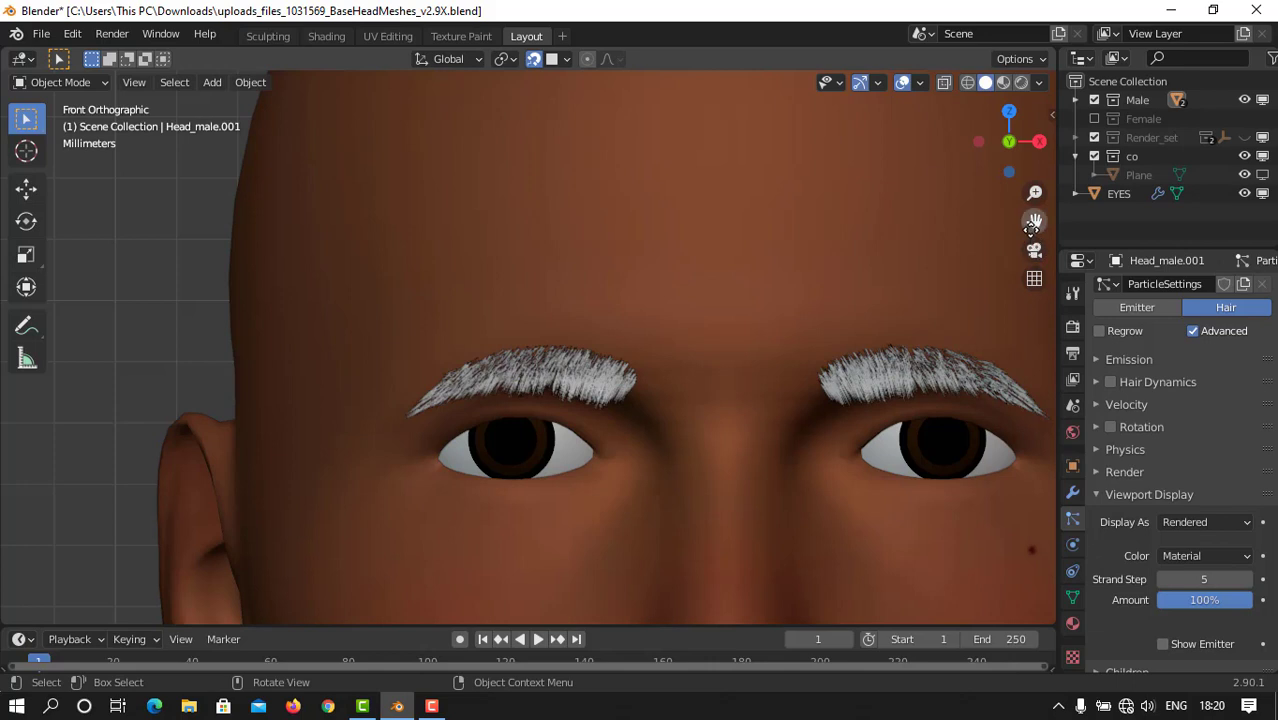
# Switch the brow object to Particle Edit mode with point selection
pyautogui.moveTo(1034, 223); pyautogui.dragTo(952, 167)
pyautogui.hotkey('ctrl', 'Tab')
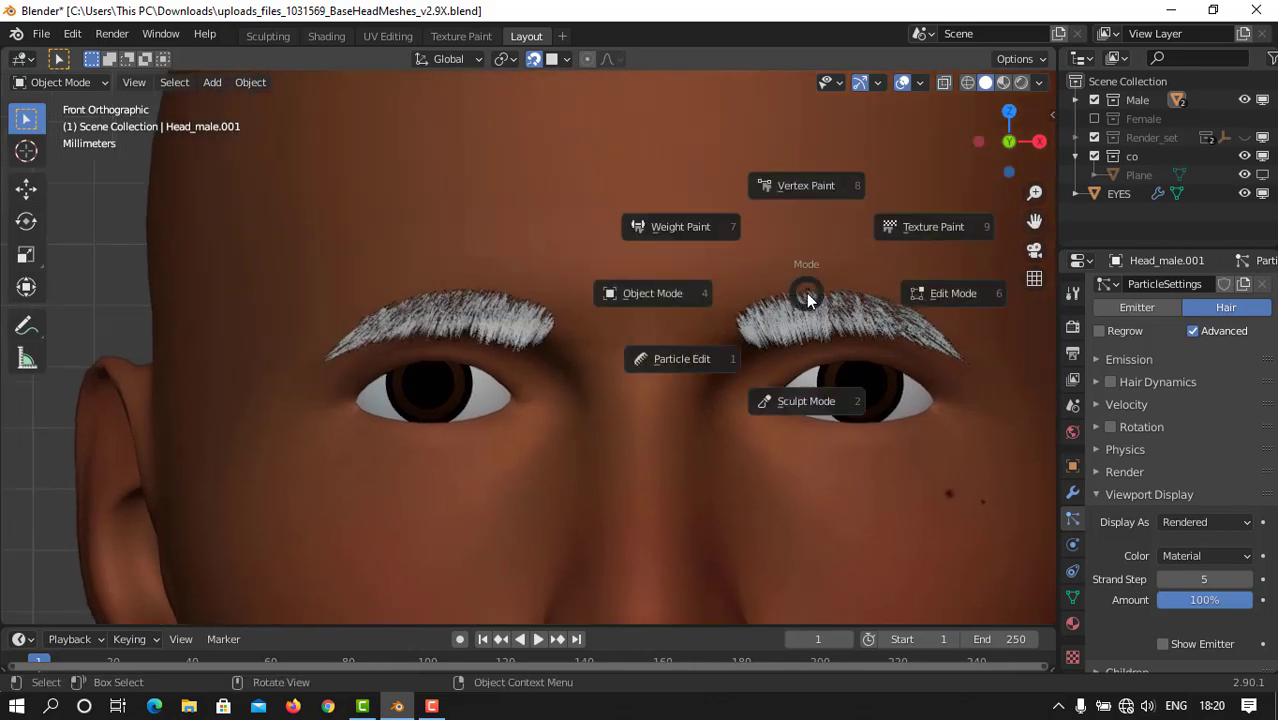
pyautogui.press('Escape')
pyautogui.click(96, 83)
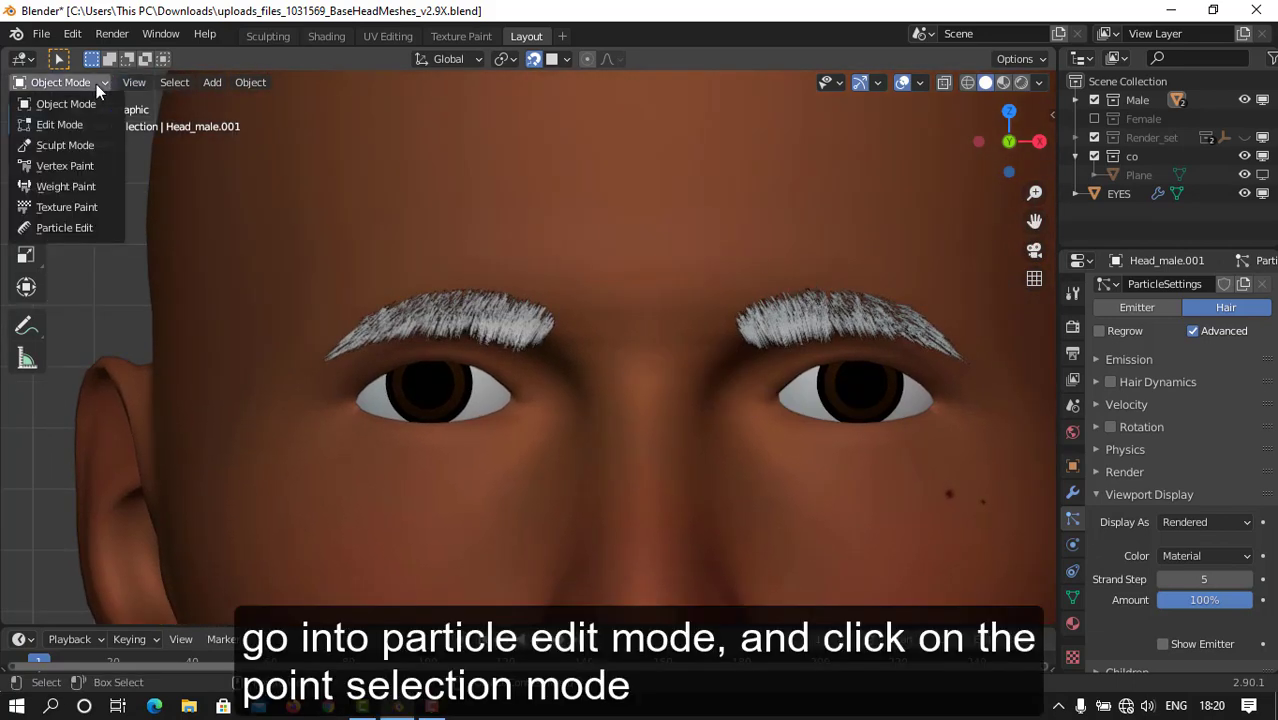
pyautogui.click(70, 228)
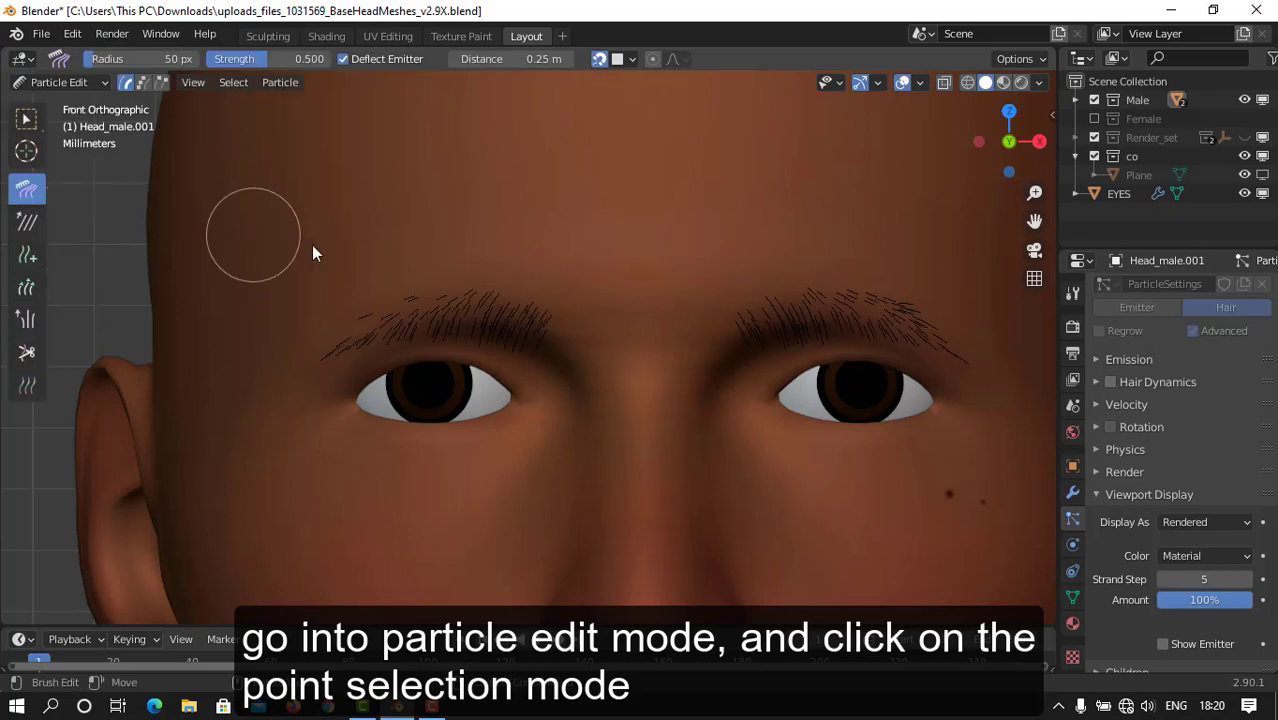
pyautogui.click(143, 83)
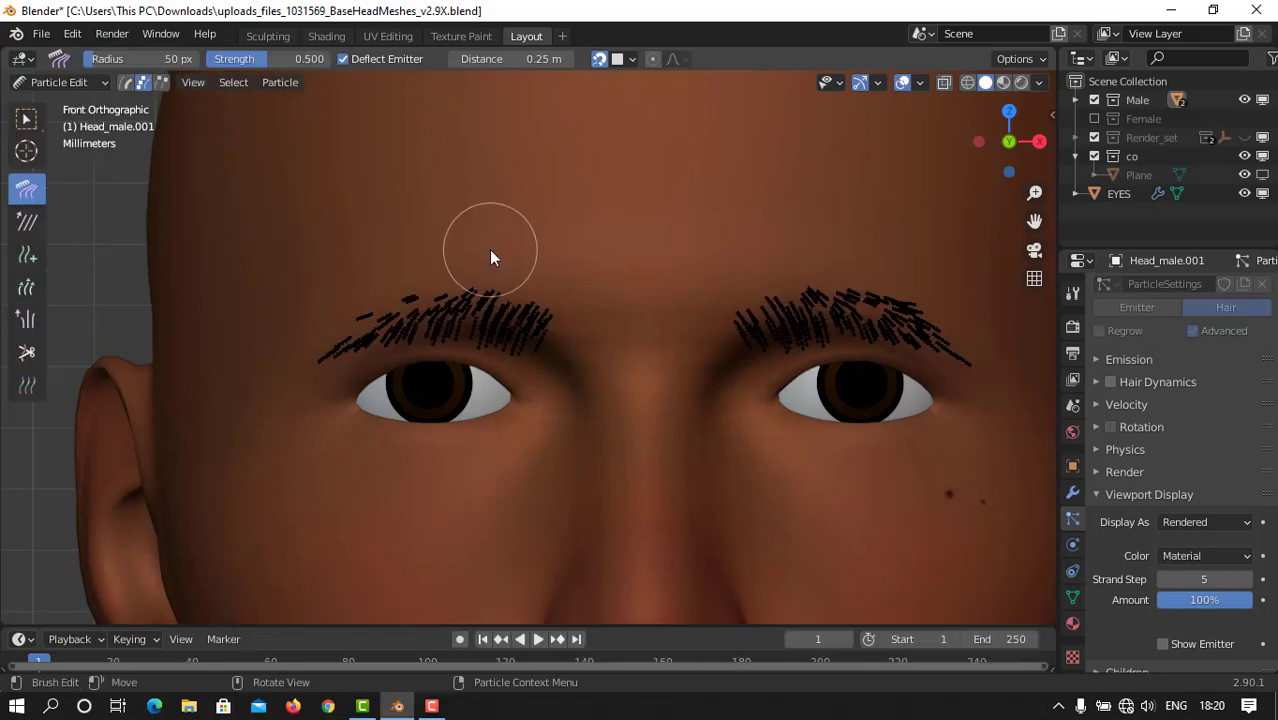
# Box-select all hairs of the brow above the character's right eye and delete them as particles
pyautogui.press('c')
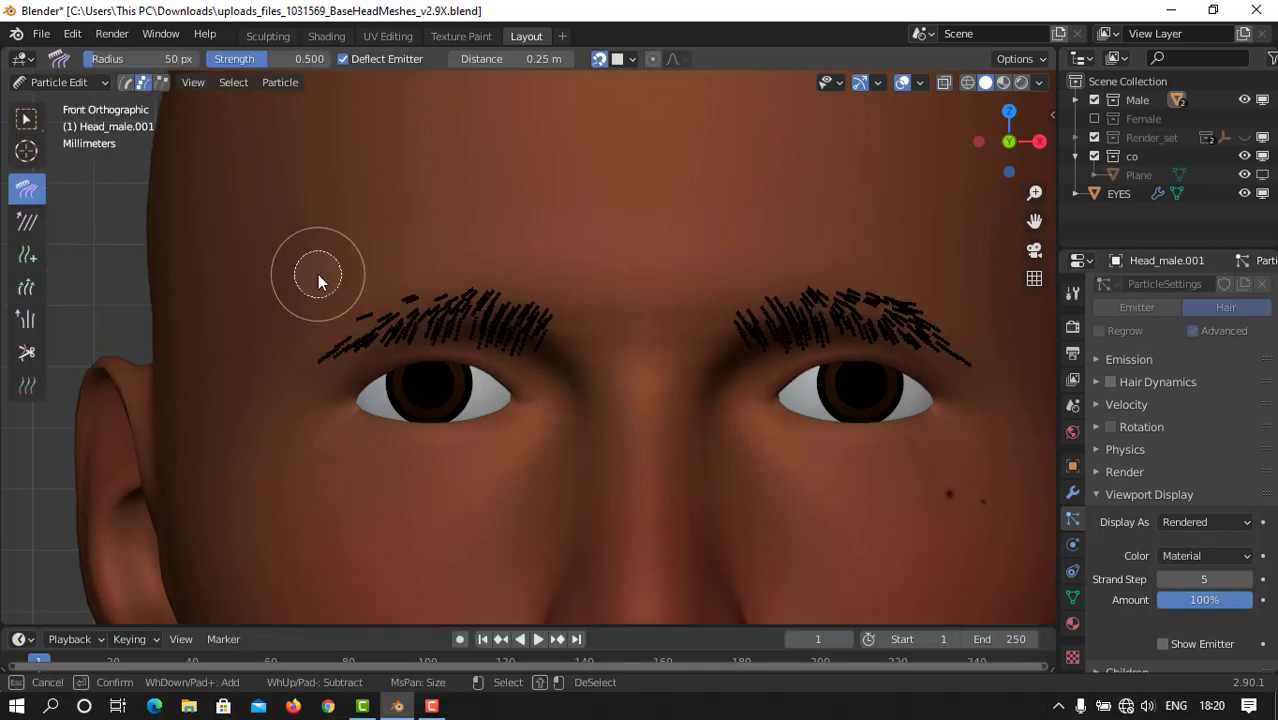
pyautogui.press('Escape')
pyautogui.press('b')
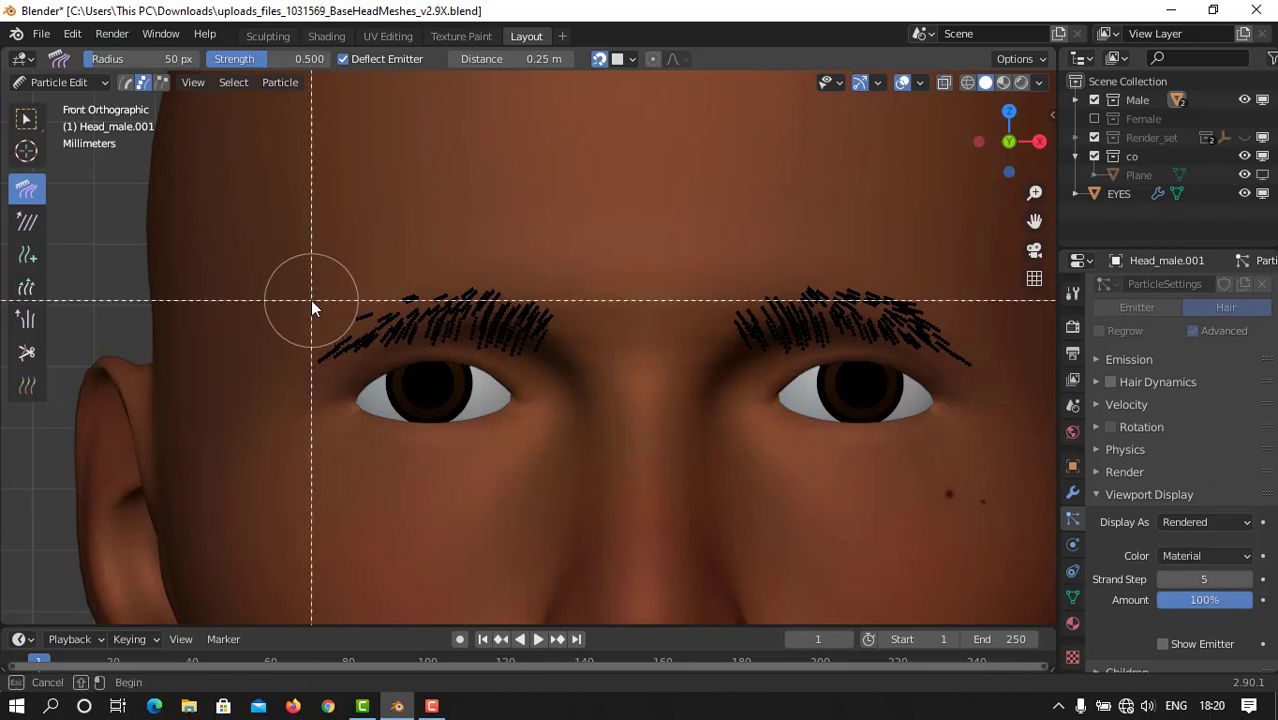
pyautogui.moveTo(247, 207)
pyautogui.mouseDown()
pyautogui.moveTo(442, 382)
pyautogui.moveTo(566, 420)
pyautogui.mouseUp()
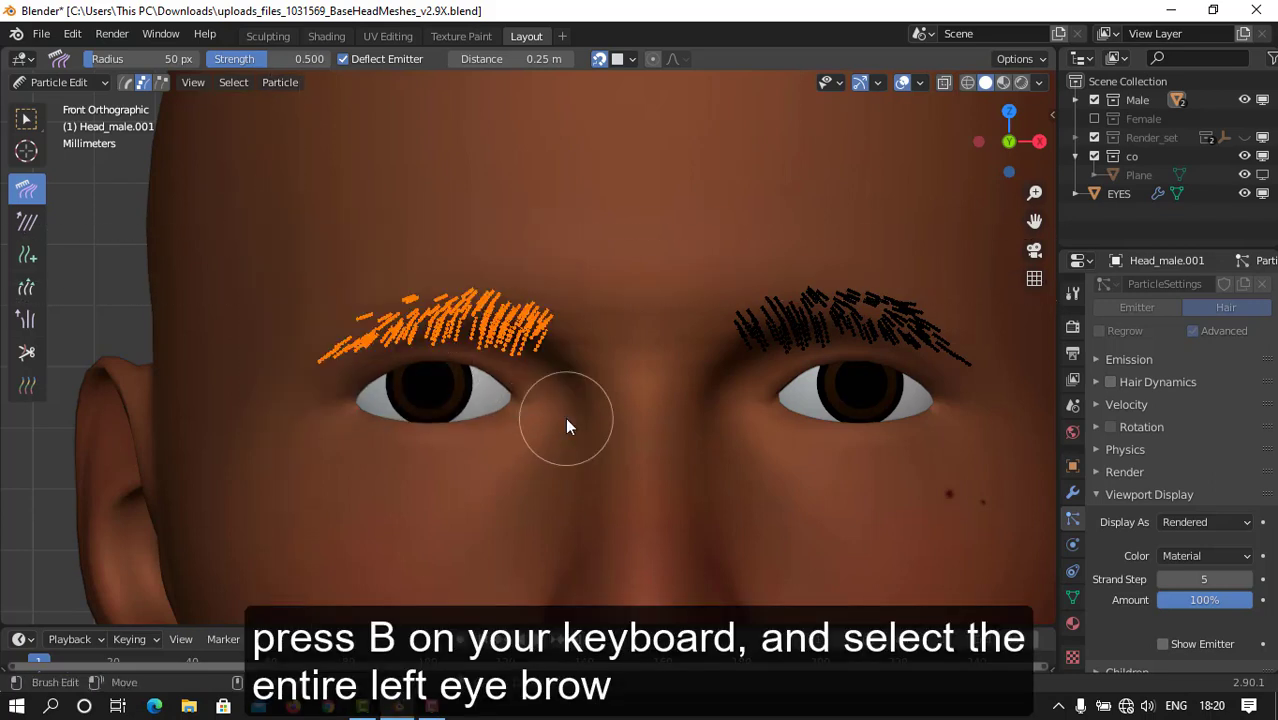
pyautogui.press('x')
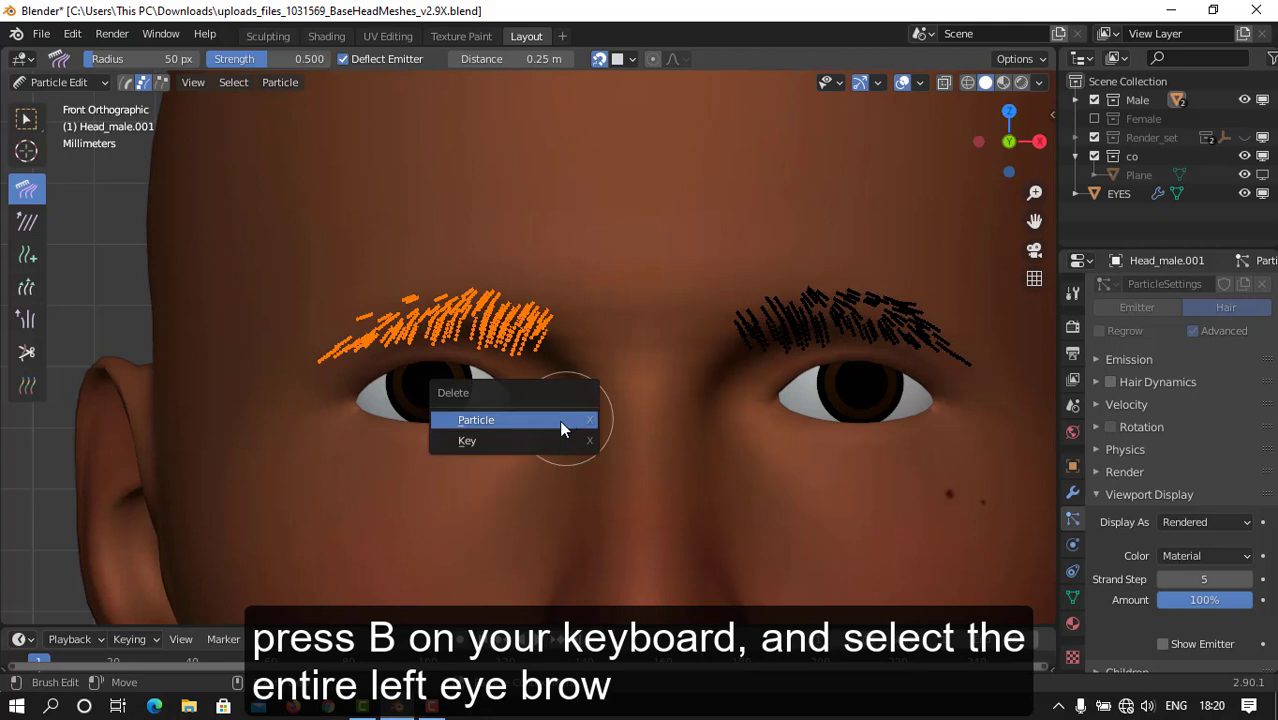
pyautogui.click(554, 420)
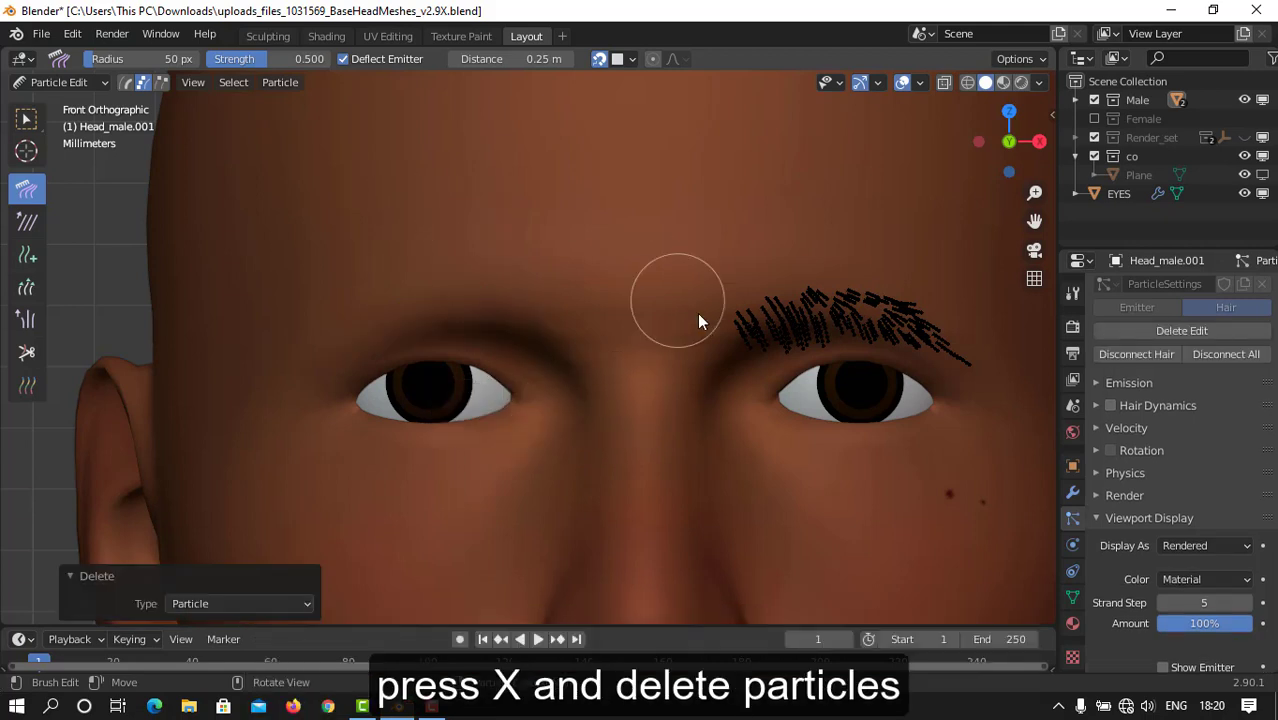
# Comb the remaining brow's hairs upward and outward along the brow arch with the 50 px Comb brush in front view
pyautogui.moveTo(783, 305)
pyautogui.mouseDown()
pyautogui.moveTo(814, 325)
pyautogui.moveTo(818, 362)
pyautogui.moveTo(901, 243)
pyautogui.moveTo(934, 296)
pyautogui.moveTo(927, 362)
pyautogui.moveTo(1021, 290)
pyautogui.mouseUp()
pyautogui.moveTo(737, 259)
pyautogui.mouseDown()
pyautogui.moveTo(783, 330)
pyautogui.moveTo(790, 251)
pyautogui.moveTo(770, 297)
pyautogui.moveTo(815, 304)
pyautogui.moveTo(814, 267)
pyautogui.moveTo(854, 279)
pyautogui.moveTo(868, 304)
pyautogui.moveTo(882, 289)
pyautogui.moveTo(918, 307)
pyautogui.moveTo(733, 288)
pyautogui.moveTo(739, 268)
pyautogui.moveTo(889, 262)
pyautogui.moveTo(984, 354)
pyautogui.mouseUp()
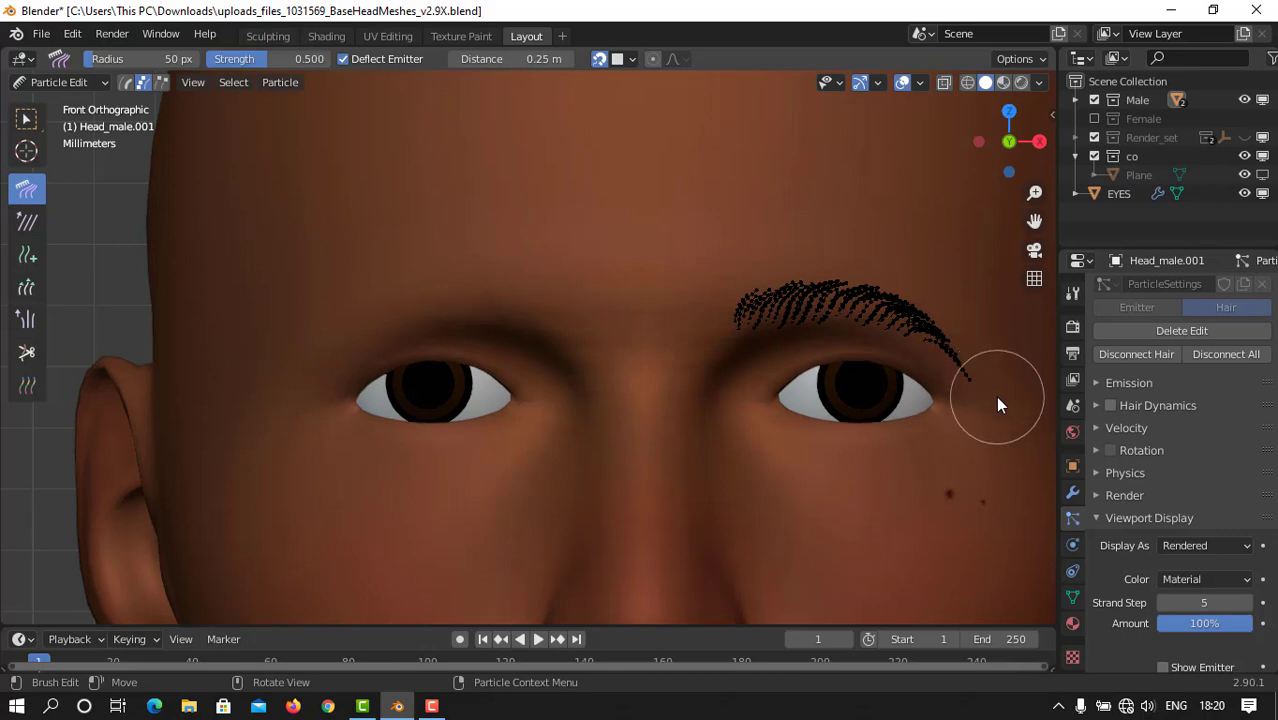
# Enlarge the Comb brush radius to 130 px and push the brow hairs inward against the forehead from the top view
pyautogui.press('KP_3')
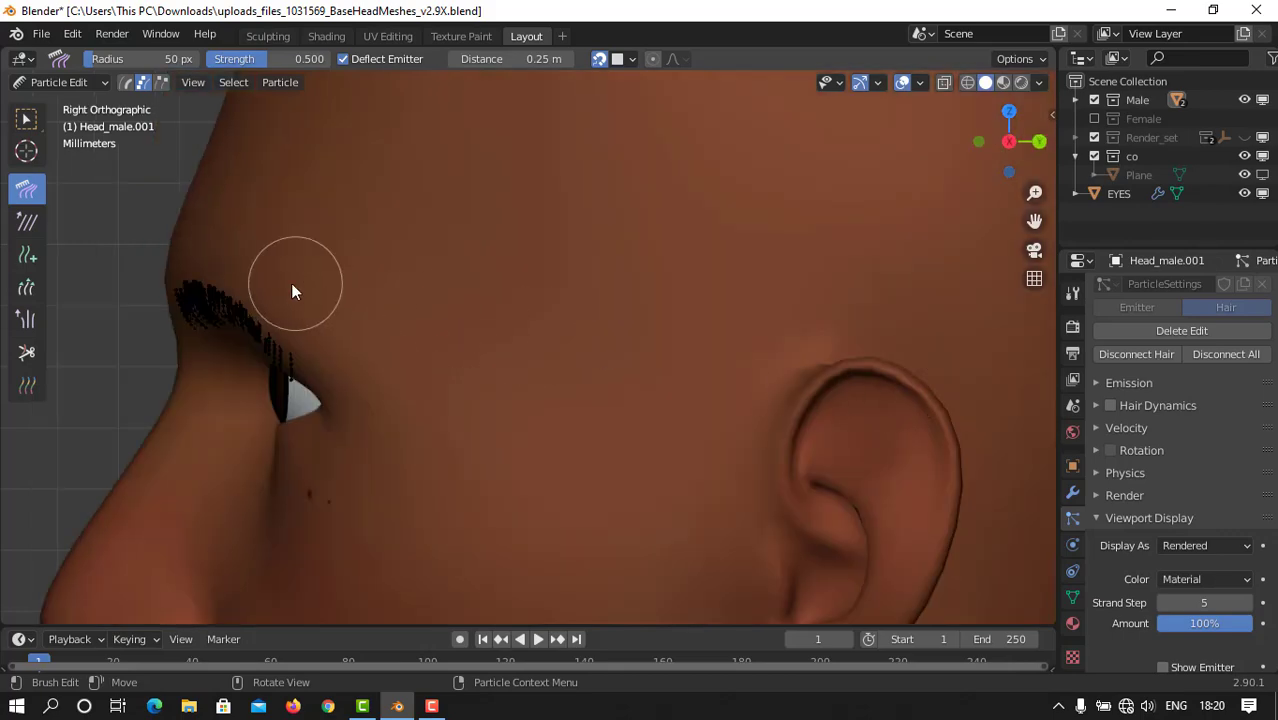
pyautogui.press('KP_7')
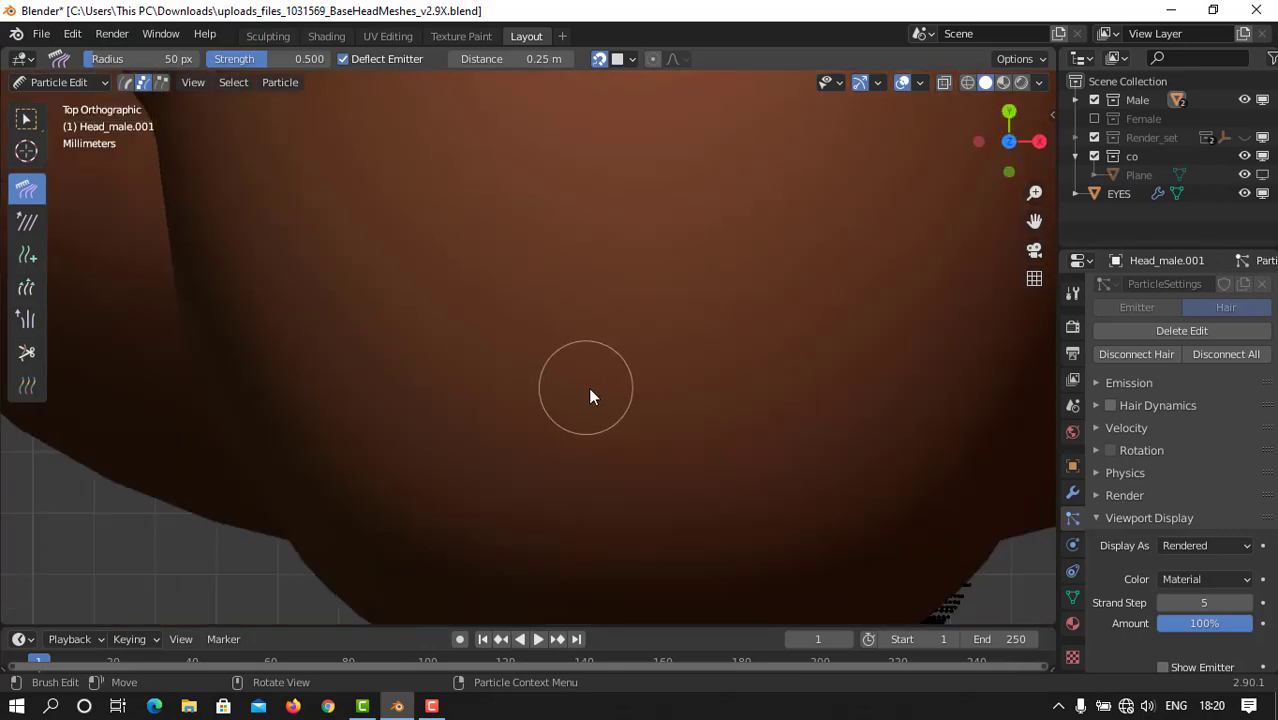
pyautogui.moveTo(1031, 221); pyautogui.dragTo(907, 100)
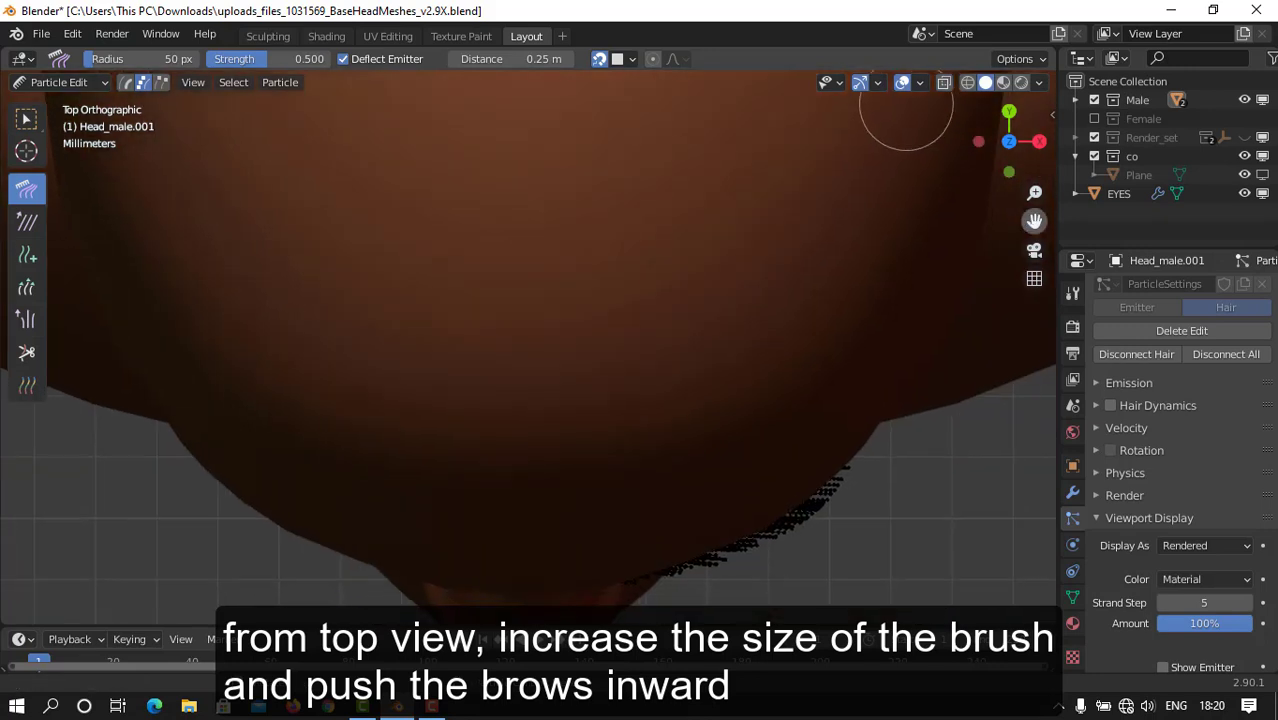
pyautogui.press('f')
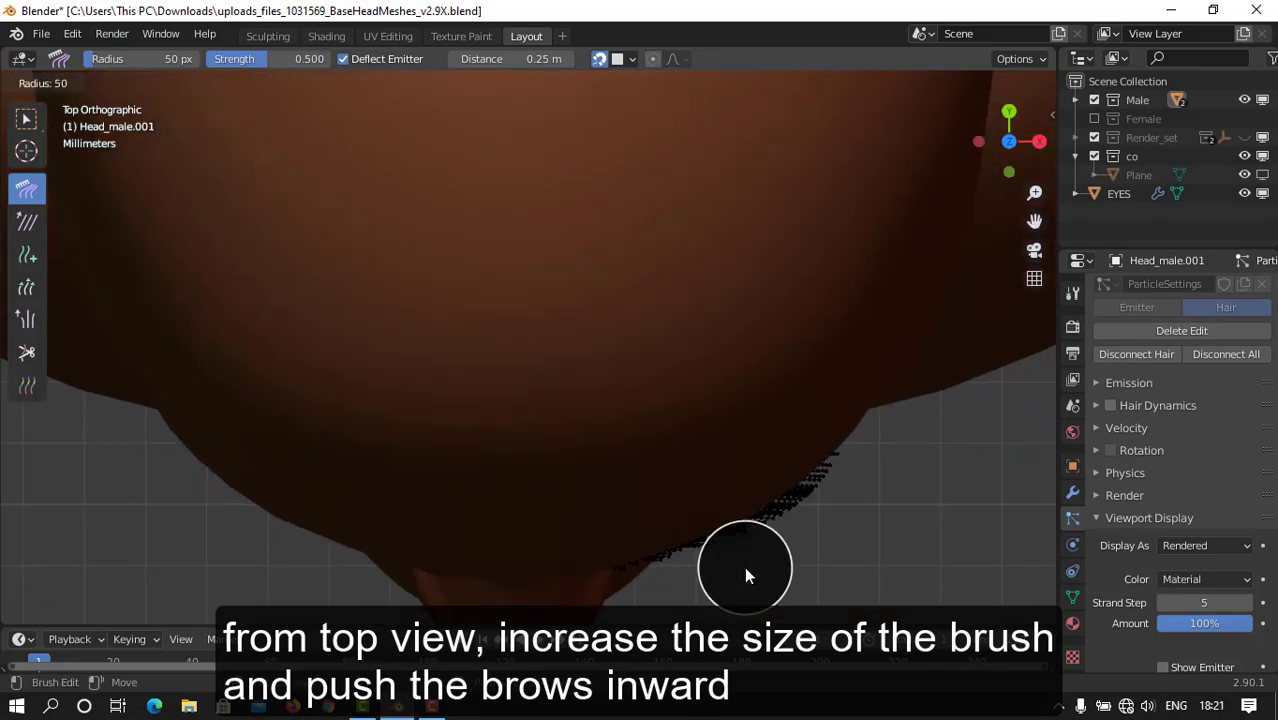
pyautogui.click(818, 574)
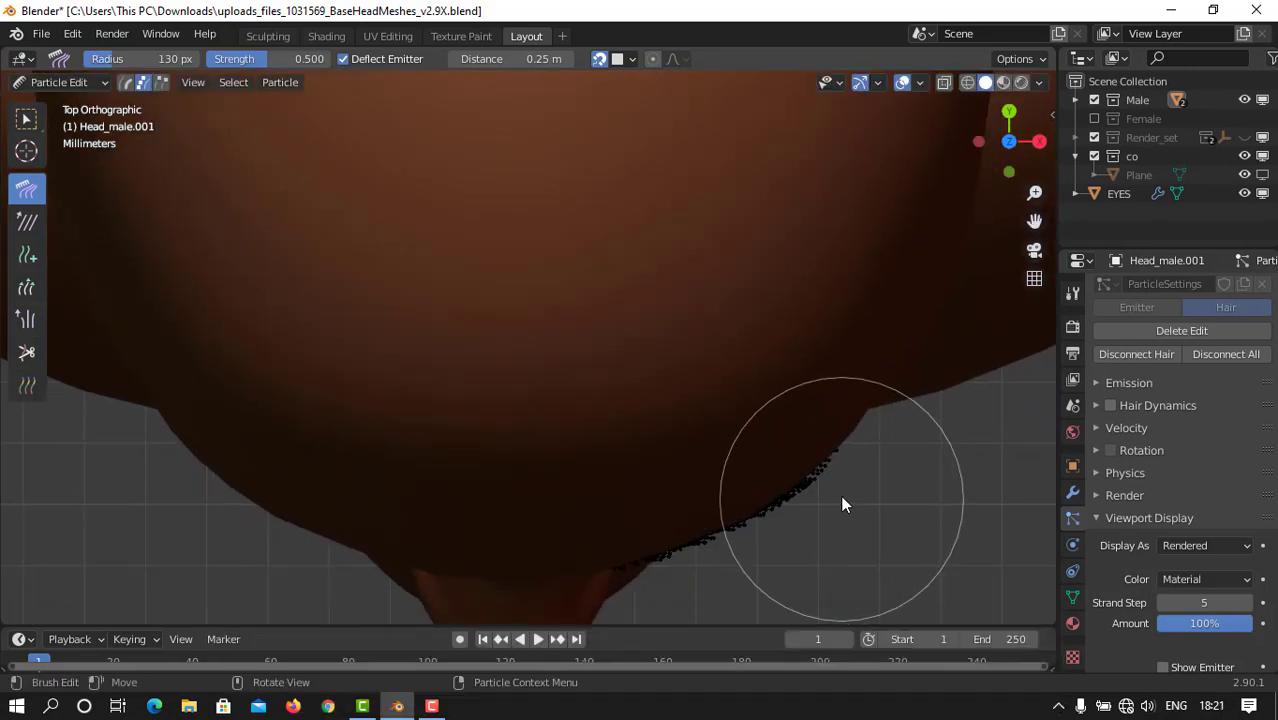
pyautogui.moveTo(841, 496); pyautogui.dragTo(738, 537)
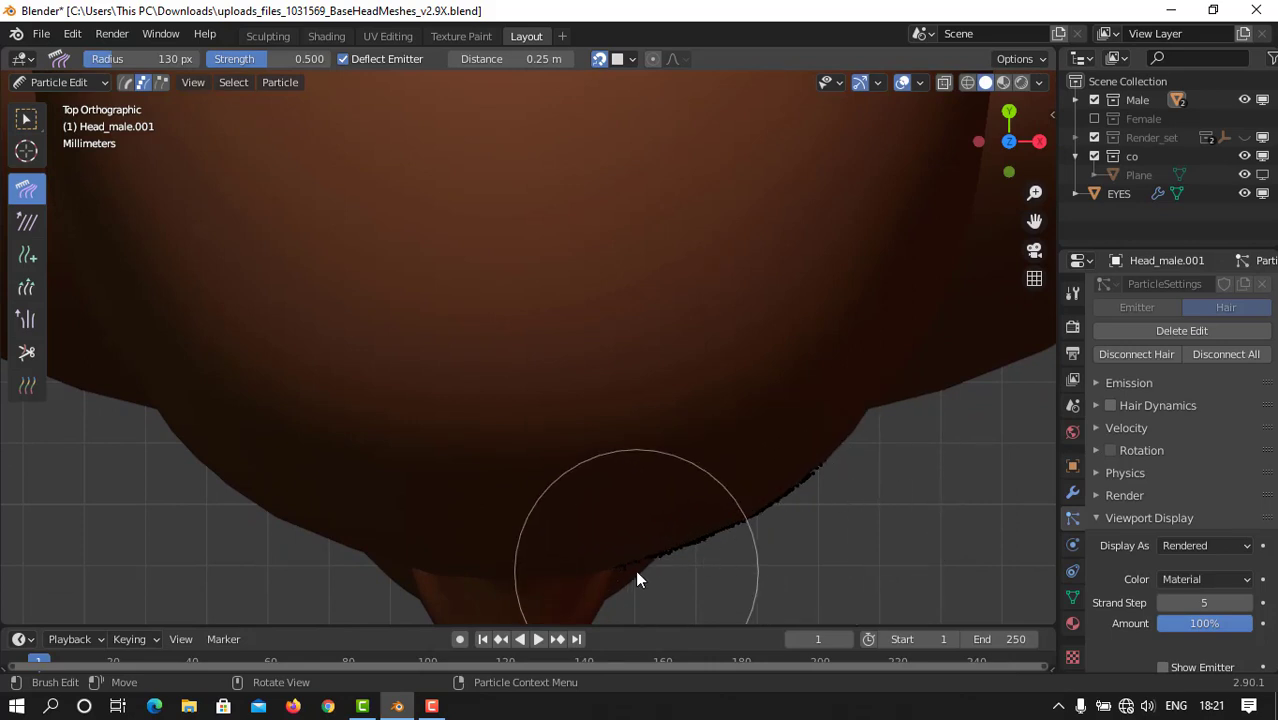
# Select all the combed hairs in front view, try to mirror them onto the bare brow, and undo the mirroring
pyautogui.press('KP_1')
pyautogui.press('a')
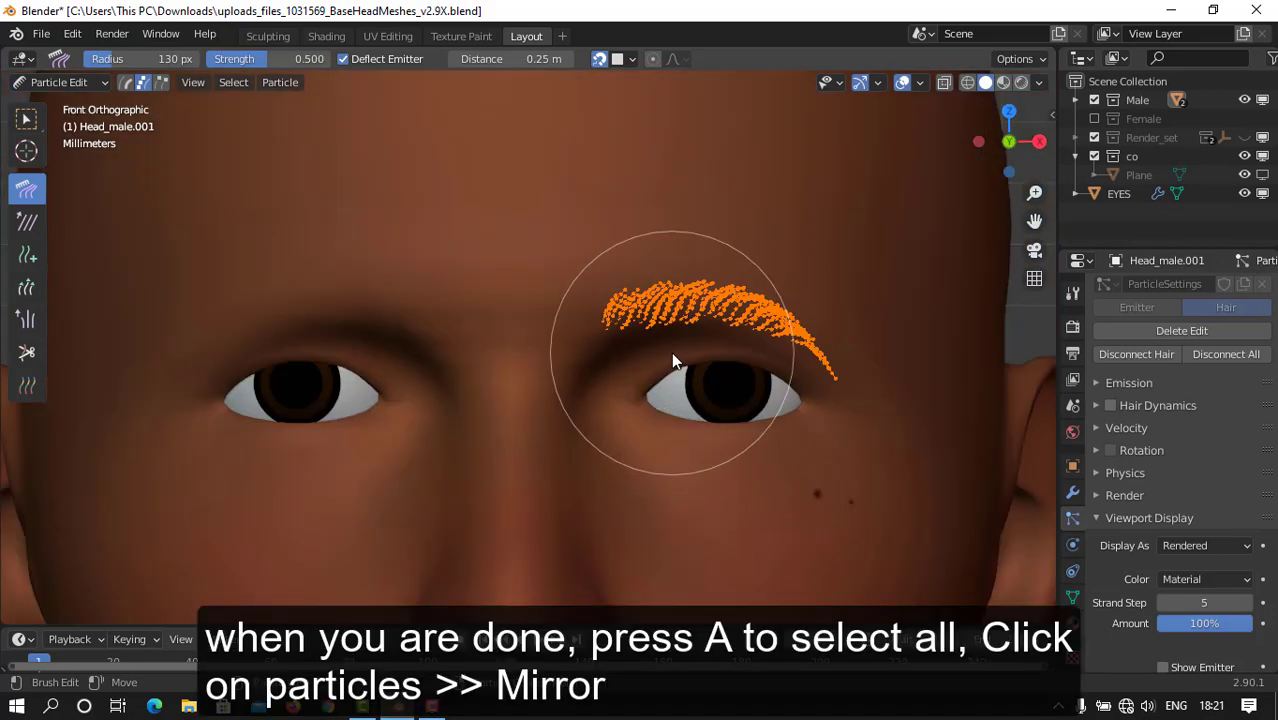
pyautogui.click(281, 82)
pyautogui.click(297, 100)
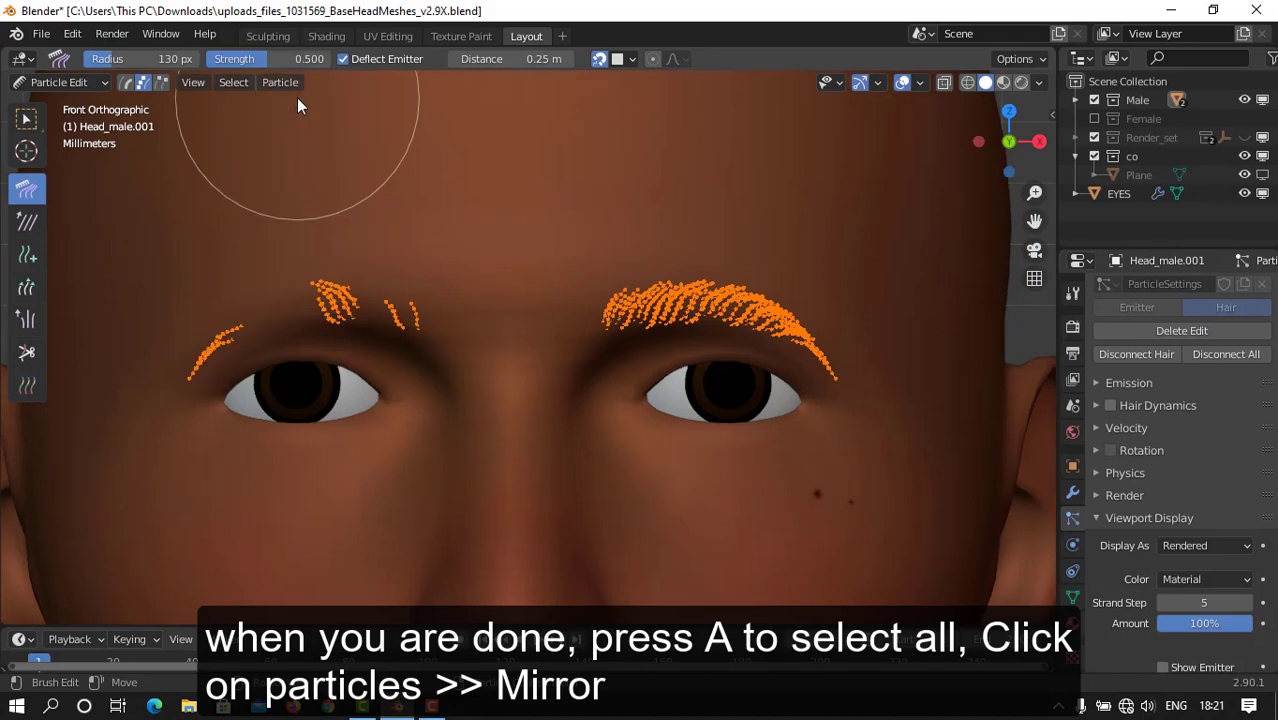
pyautogui.hotkey('ctrl', 'z')
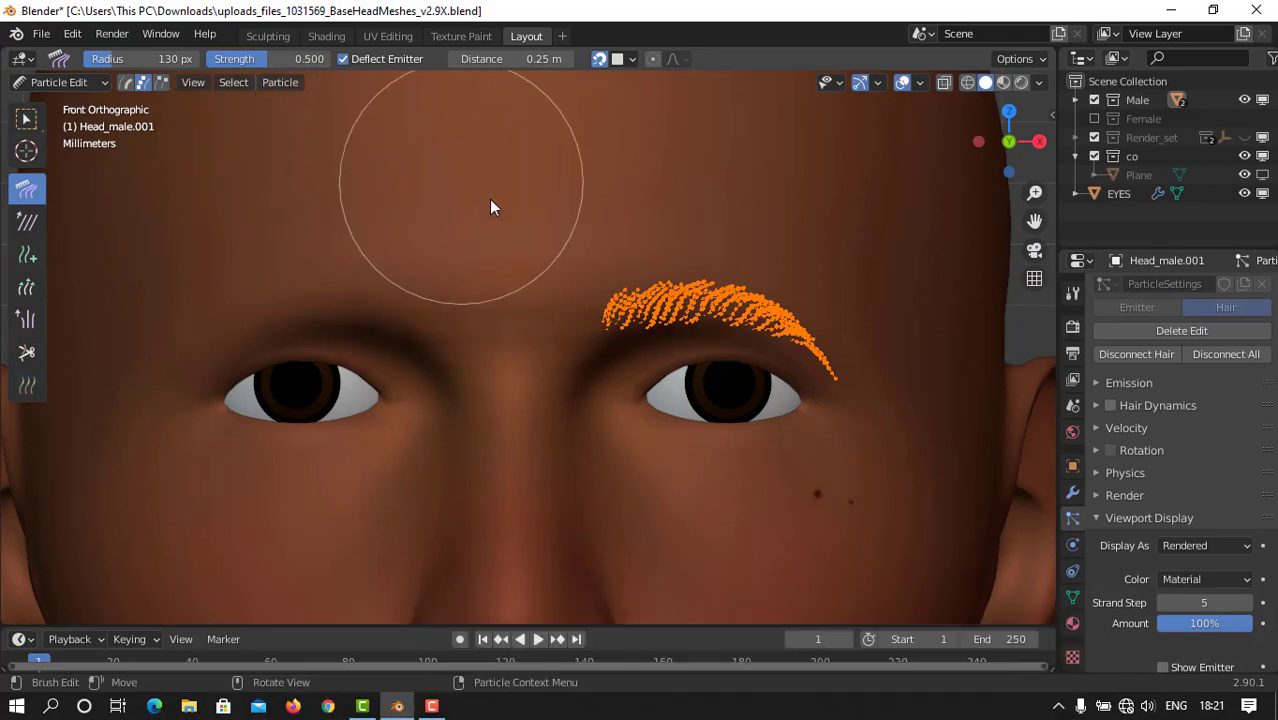
# Symmetrize the entire brow mesh in Edit Mode
pyautogui.press('Tab')
pyautogui.click(310, 83)
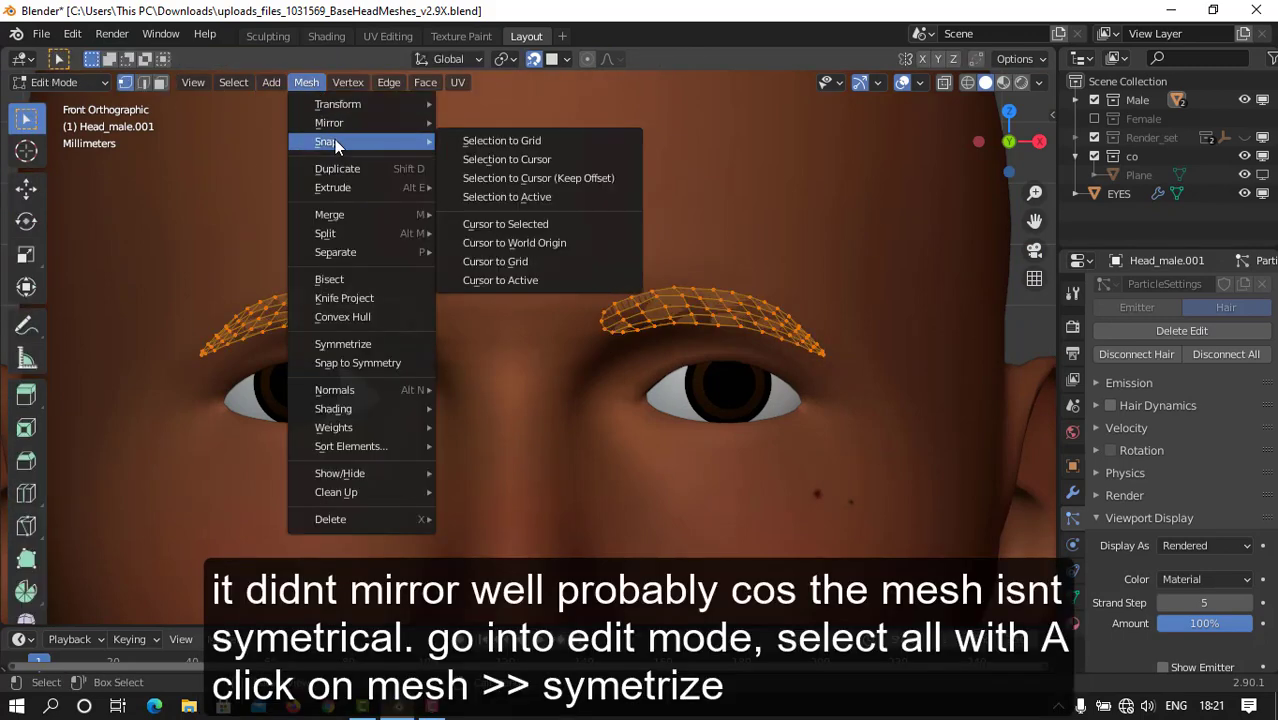
pyautogui.click(330, 343)
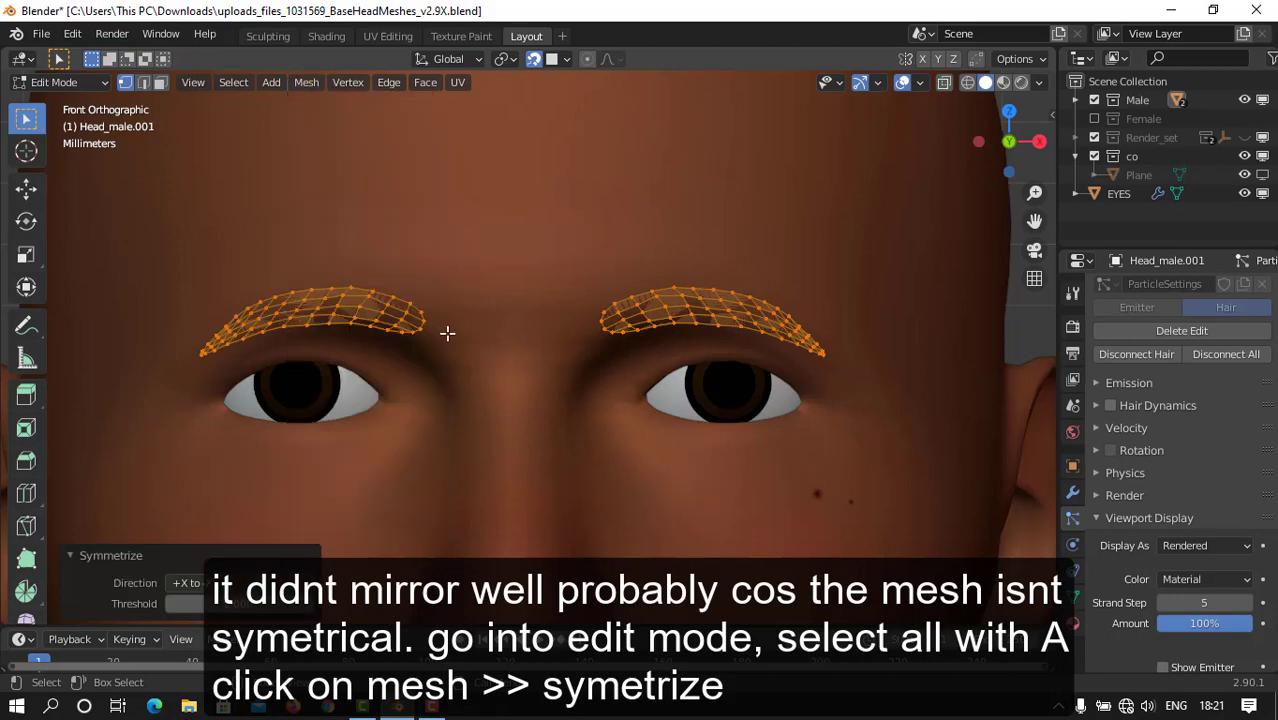
# Mirror the combed hairs onto the opposite brow in Particle Edit mode and return to Object Mode
pyautogui.press('Tab')
pyautogui.click(279, 82)
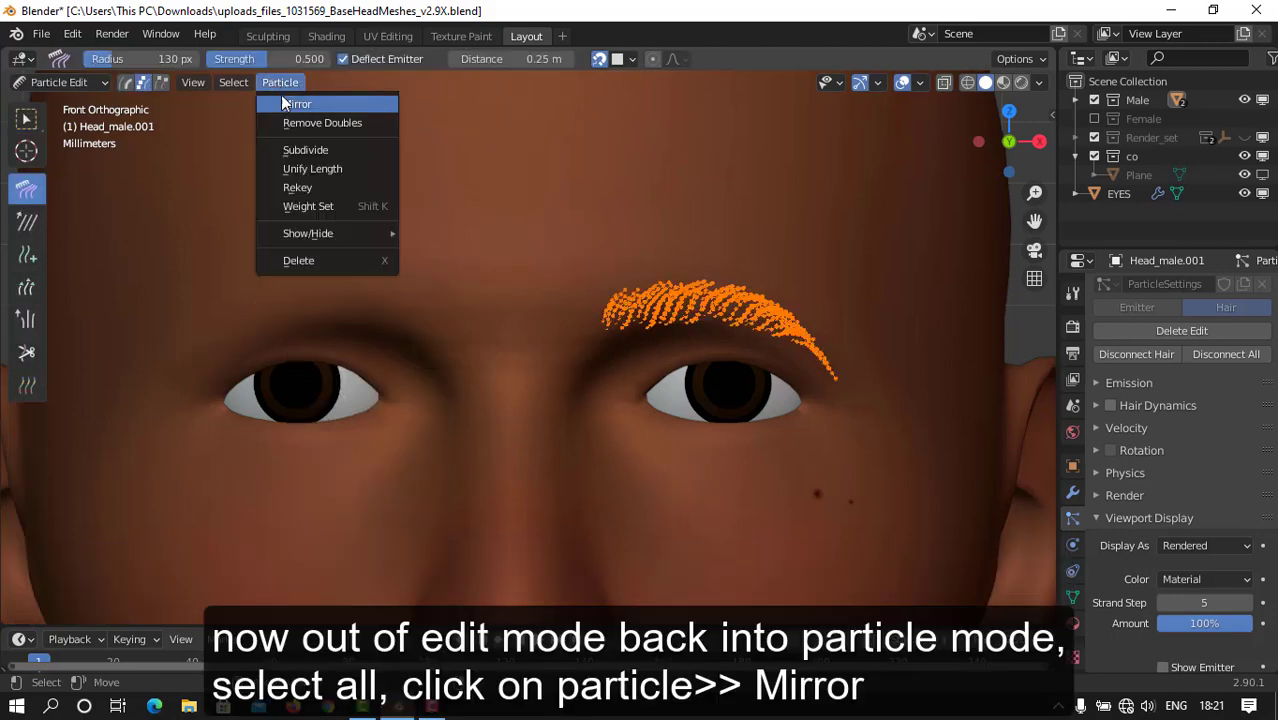
pyautogui.click(285, 101)
pyautogui.press('Tab')
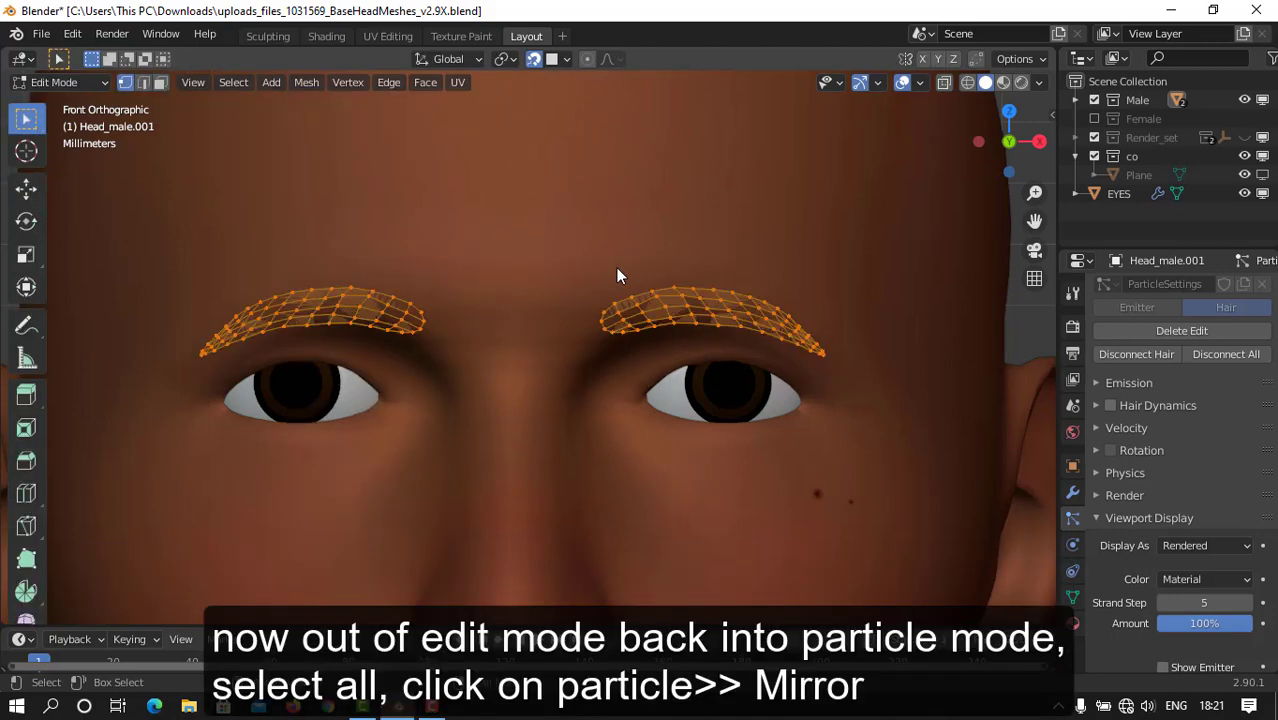
pyautogui.press('Tab')
pyautogui.click(100, 81)
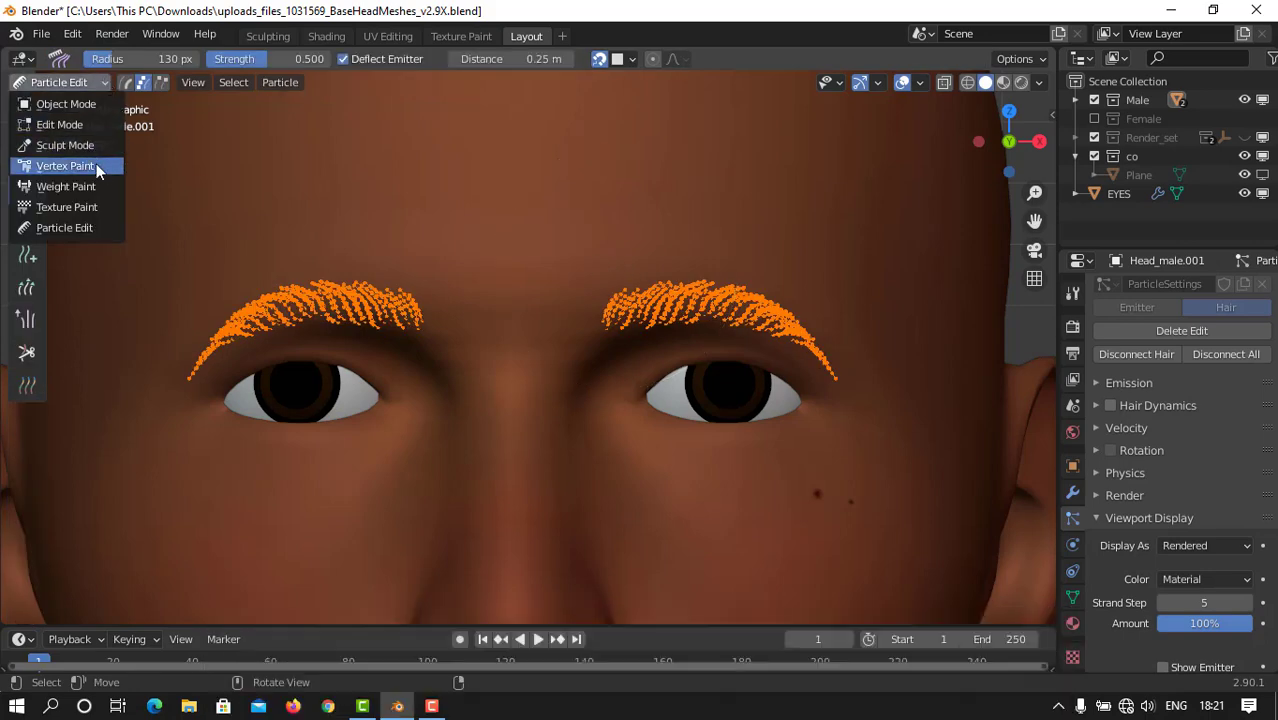
pyautogui.click(62, 103)
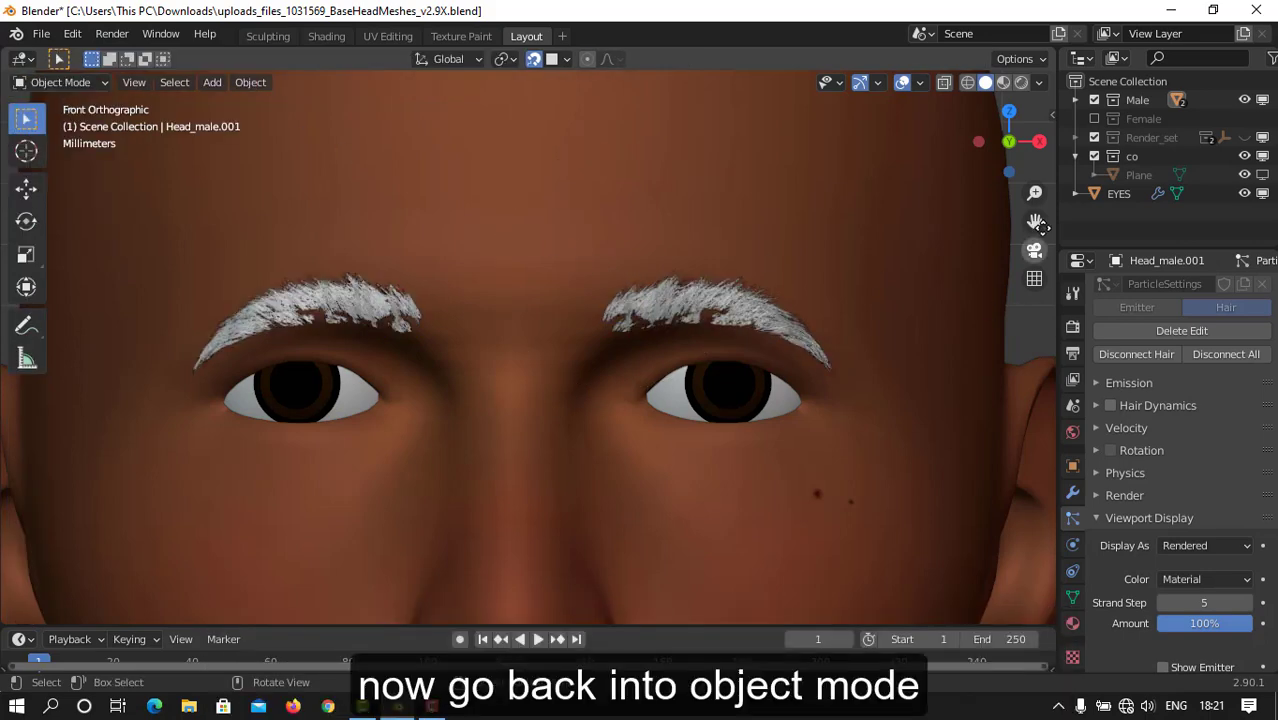
# Create a new material for the brow object and set its surface shader to Principled Hair BSDF
pyautogui.moveTo(1034, 221); pyautogui.dragTo(1086, 243)
pyautogui.moveTo(1010, 161); pyautogui.dragTo(958, 162)
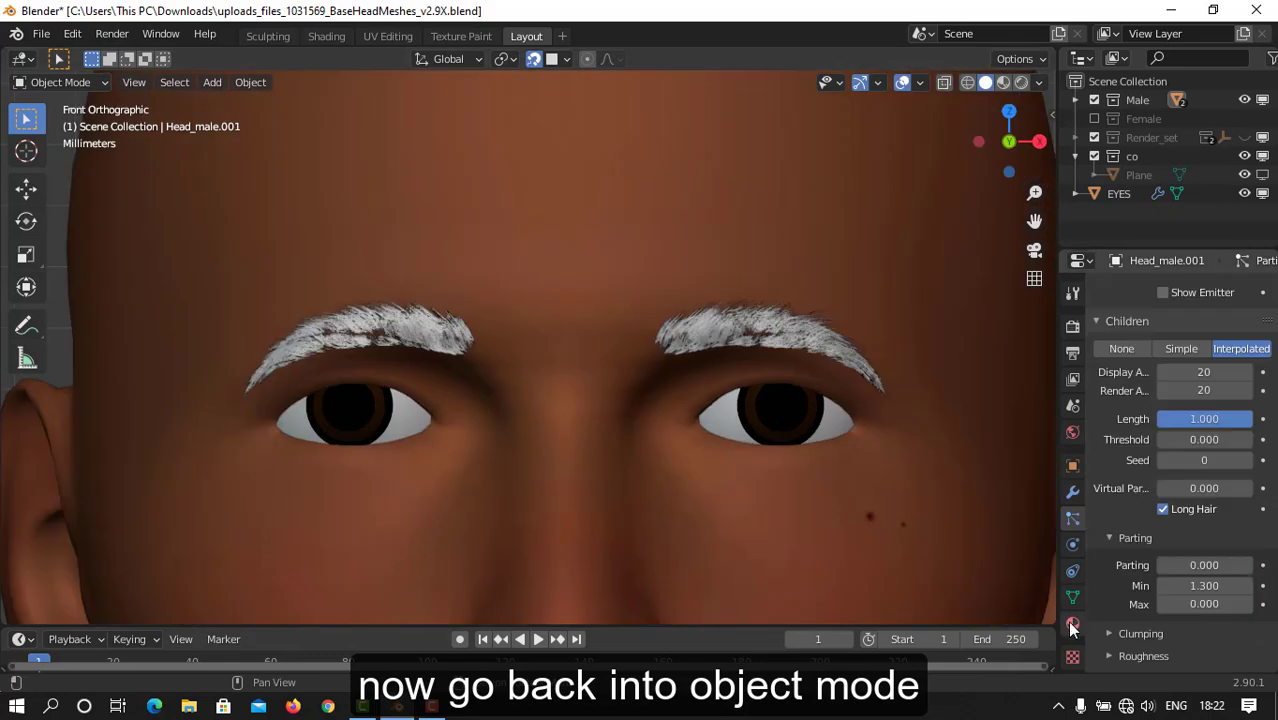
pyautogui.click(1073, 623)
pyautogui.click(1141, 350)
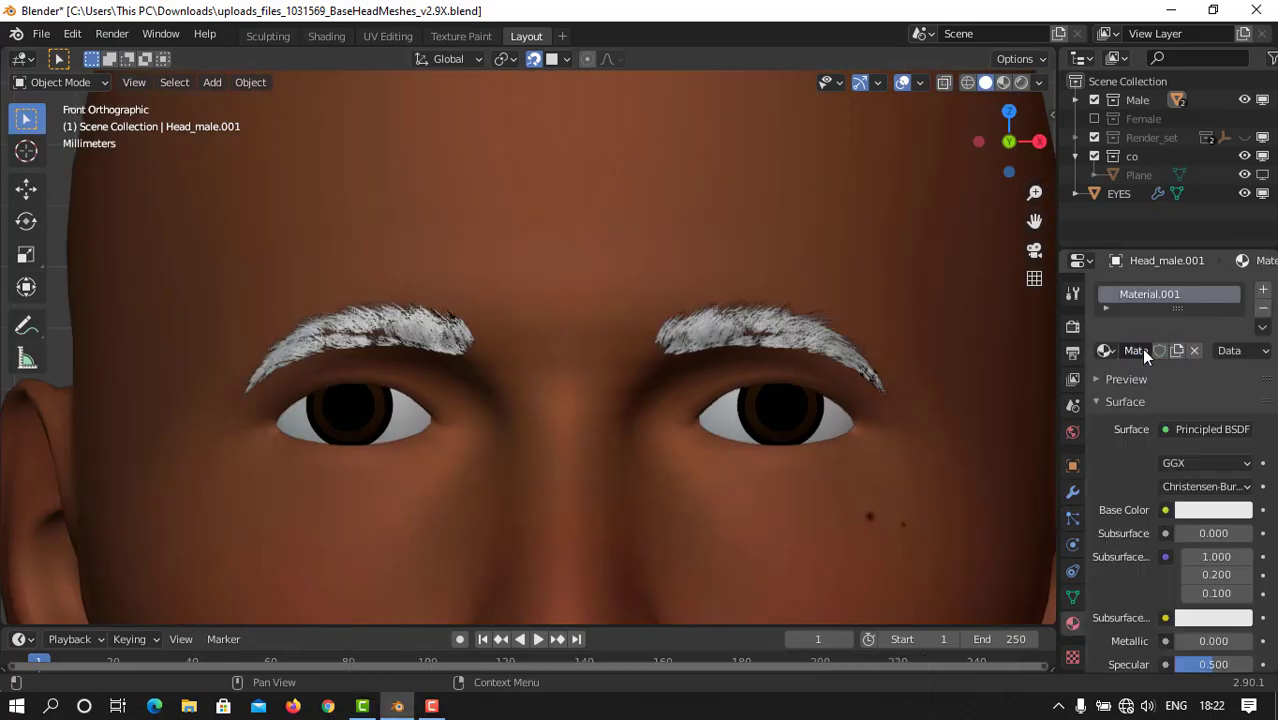
pyautogui.click(1182, 432)
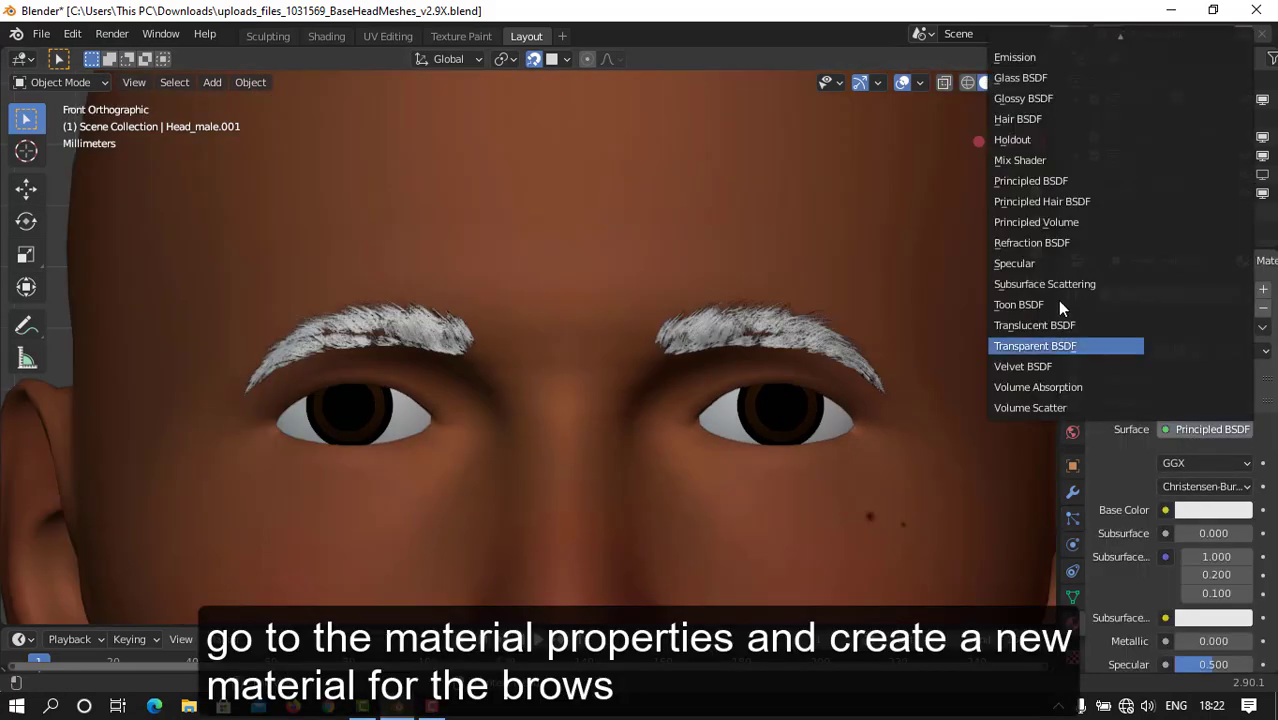
pyautogui.click(1044, 205)
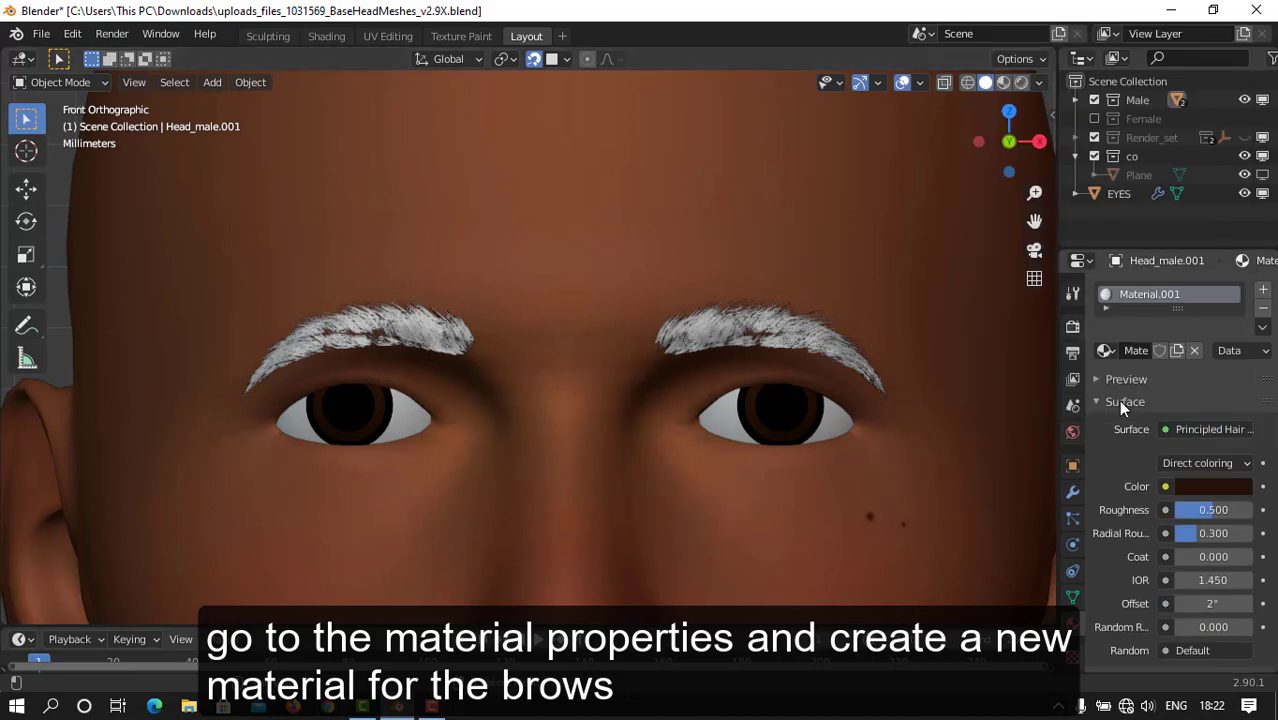
# Set the brow material's viewport display color to black
pyautogui.click(1118, 401)
pyautogui.click(1118, 524)
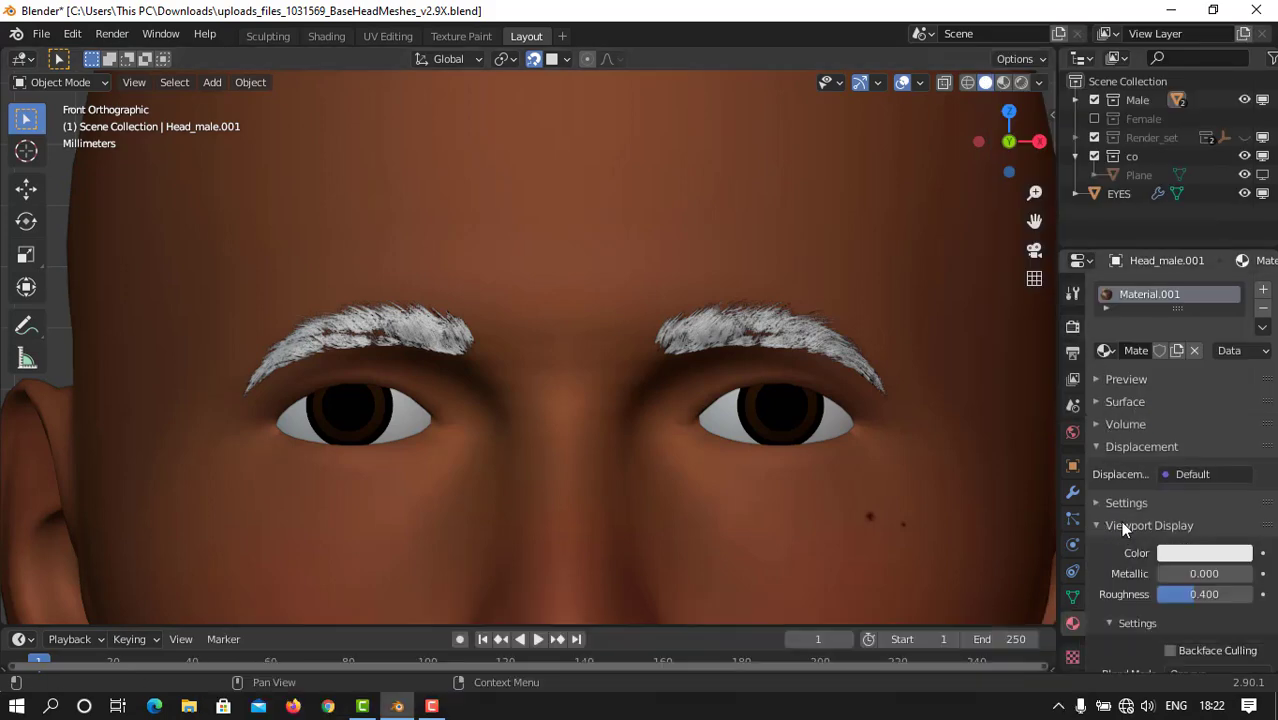
pyautogui.click(1194, 554)
pyautogui.moveTo(1236, 390); pyautogui.dragTo(1237, 425)
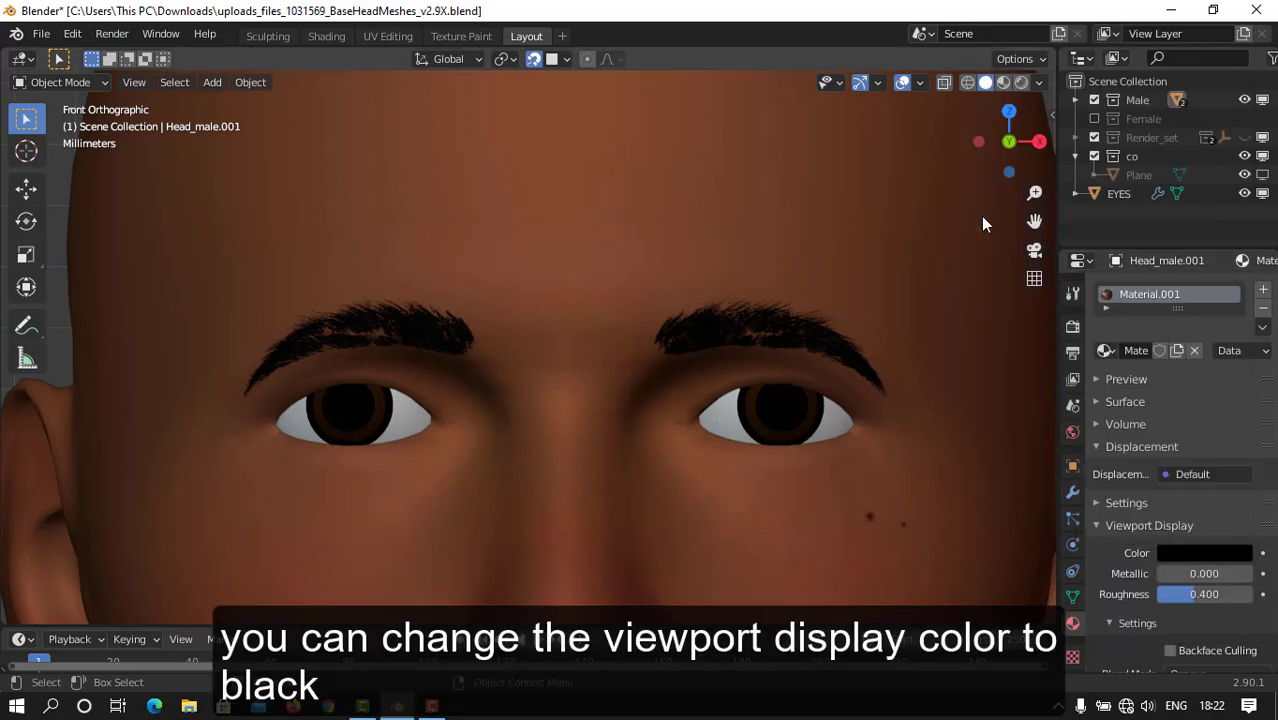
# Inspect the brows on the whole head from an angled view and through the camera
pyautogui.moveTo(1035, 193); pyautogui.dragTo(1036, 298)
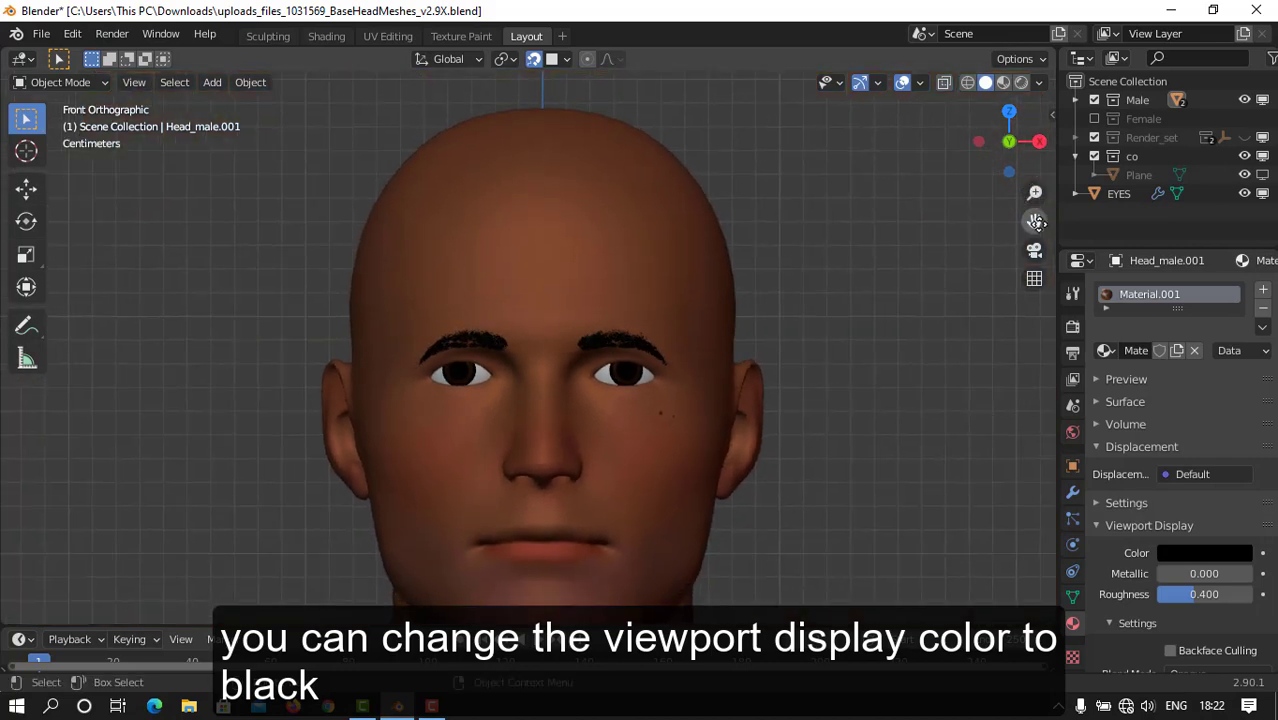
pyautogui.moveTo(1037, 223); pyautogui.dragTo(1061, 185)
pyautogui.moveTo(1009, 141); pyautogui.dragTo(810, 162)
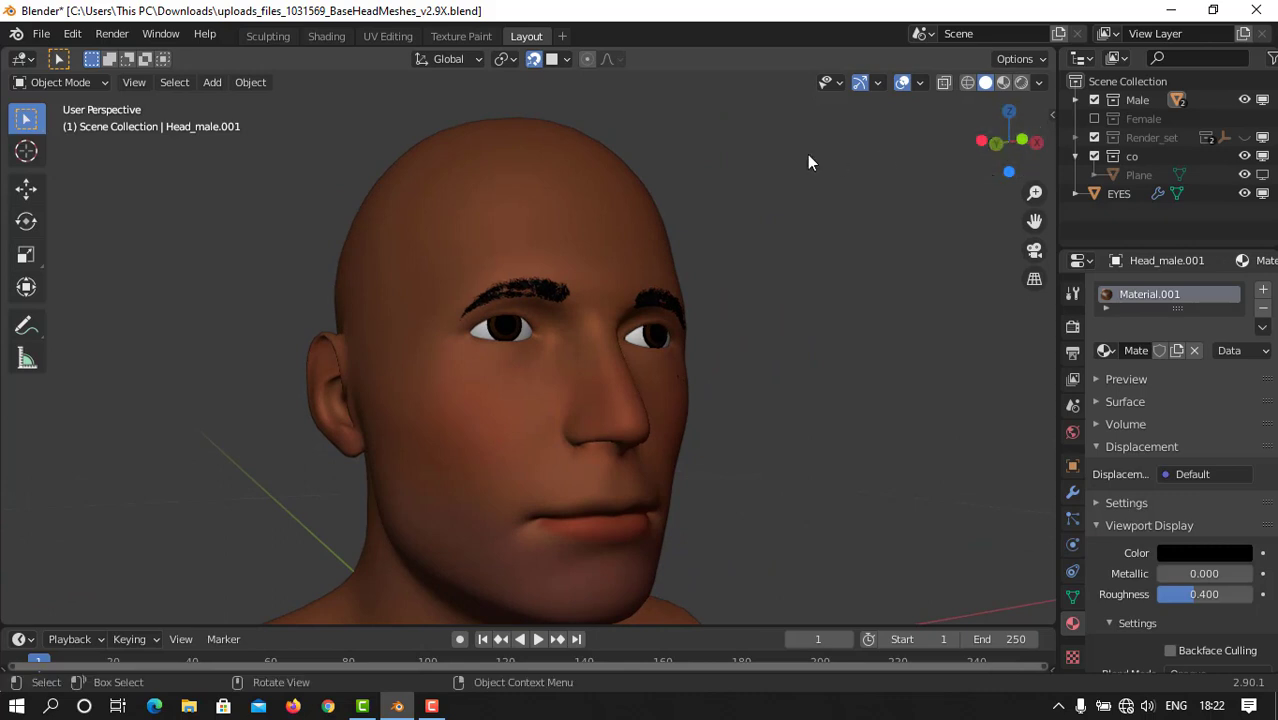
pyautogui.press('KP_0')
pyautogui.press('Home')
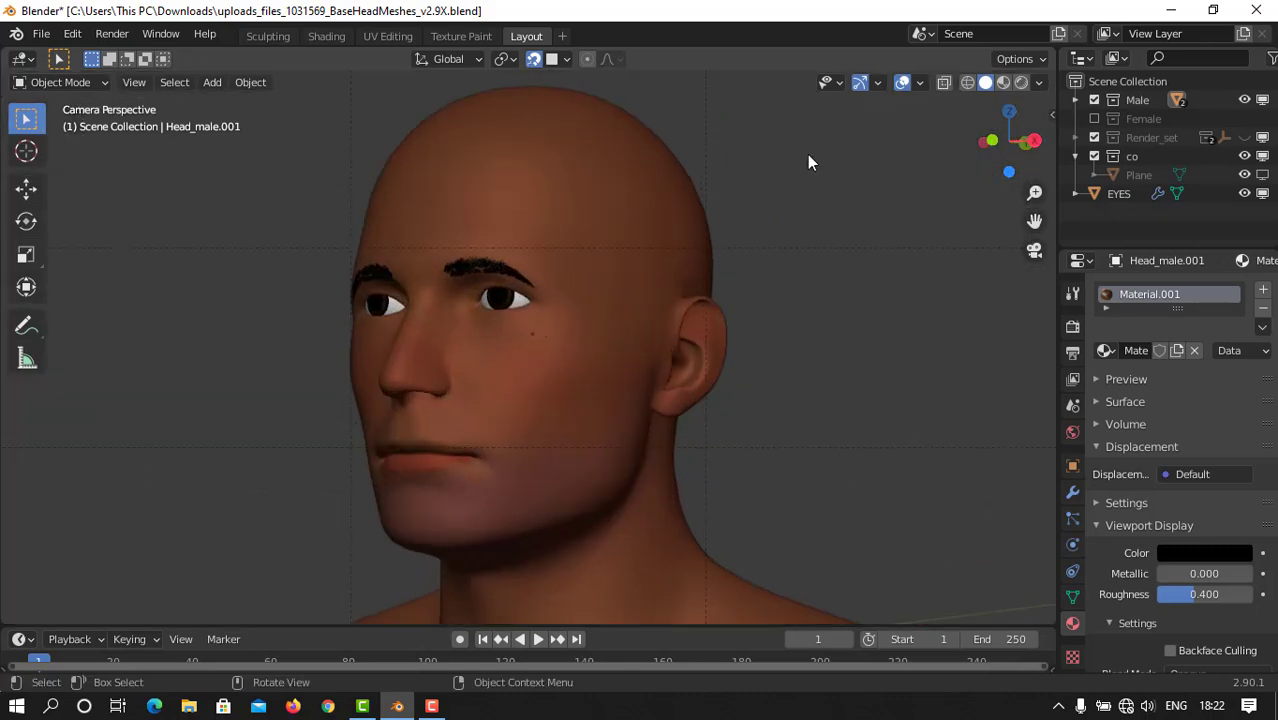